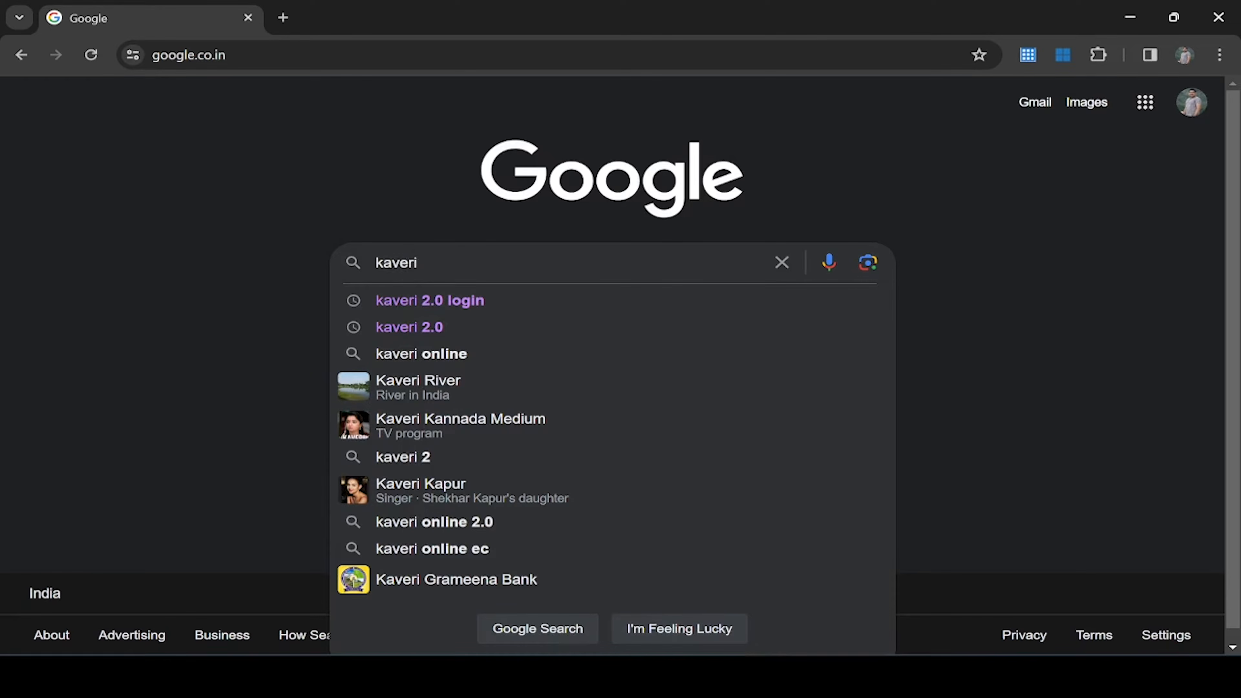
- Search Google for 'kaveri 2.0' and open the Kaveri 2.0 site at kaveri.karnataka.gov.in
key(Down)
key(Down)
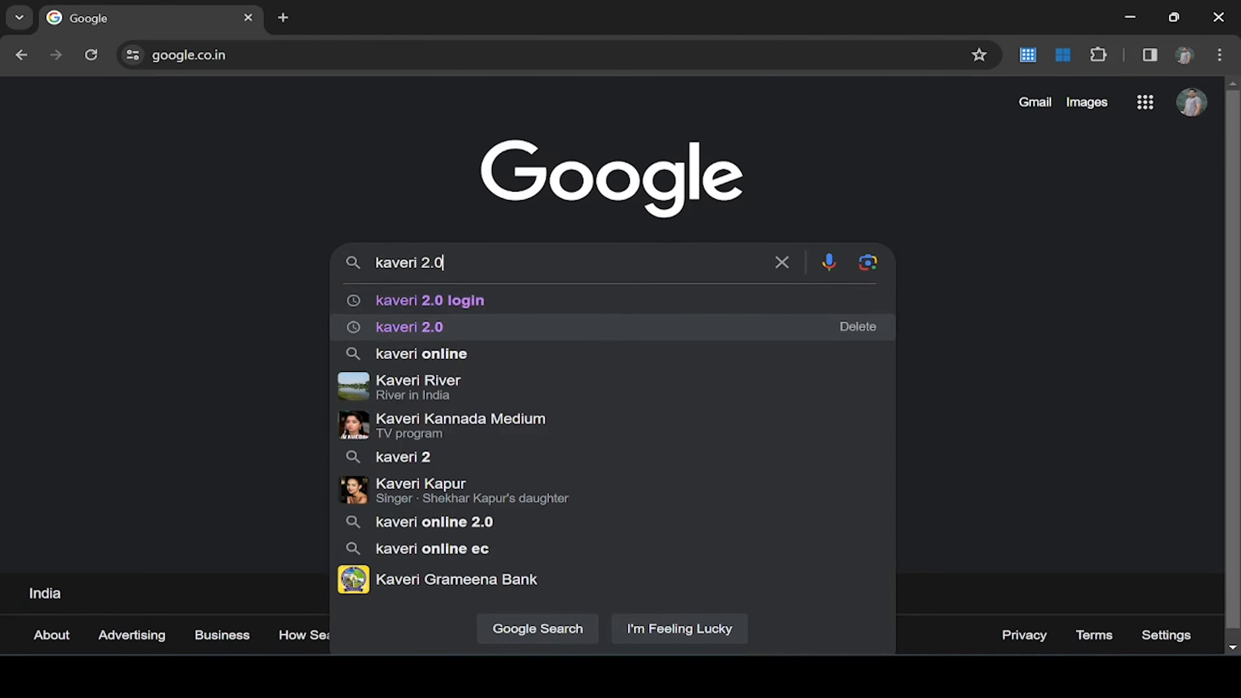
key(Return)
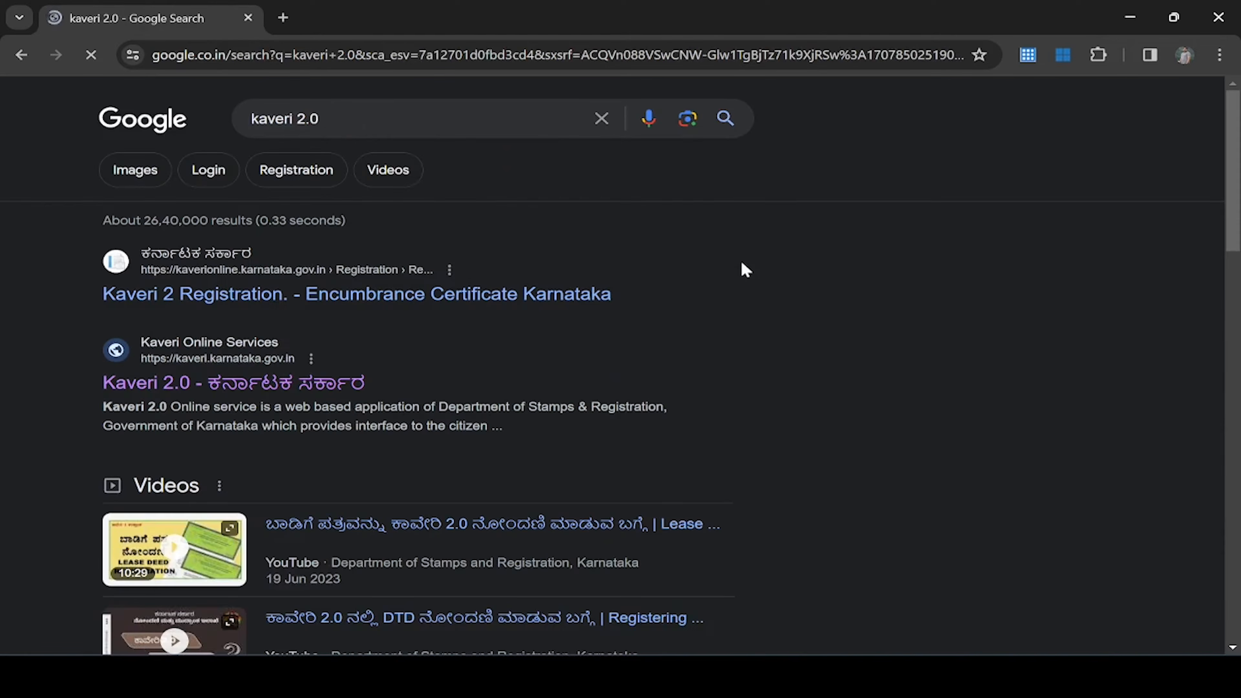
click(303, 384)
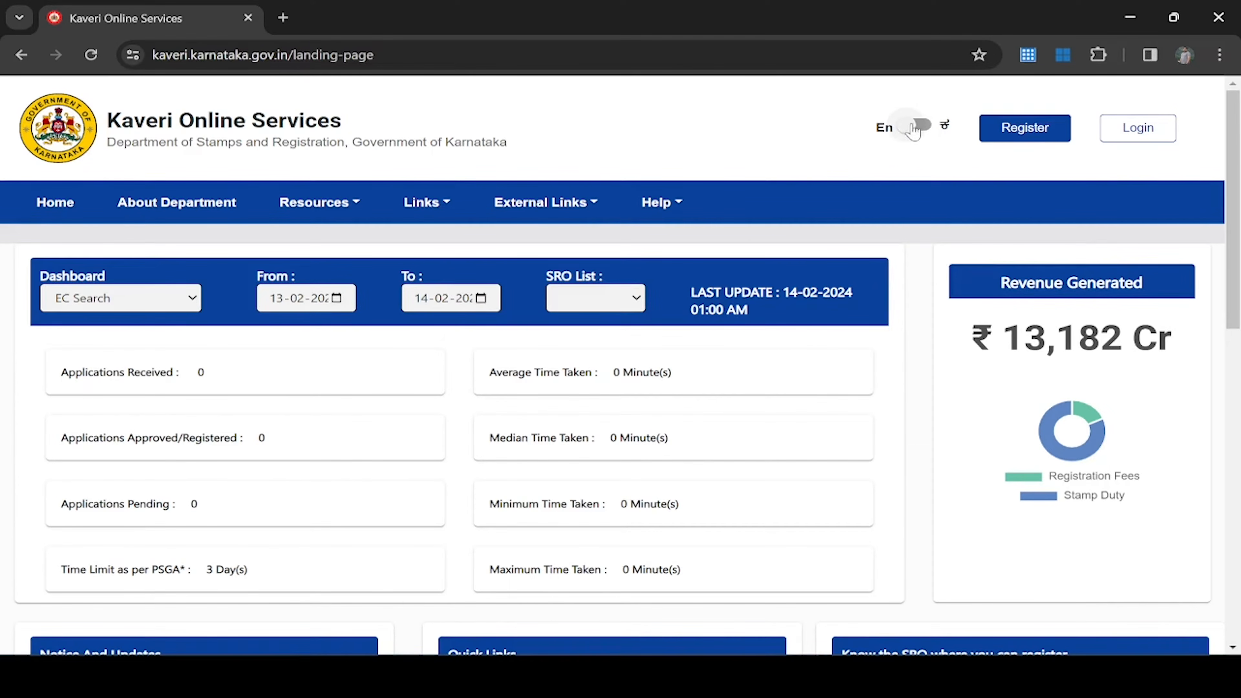
click(1007, 137)
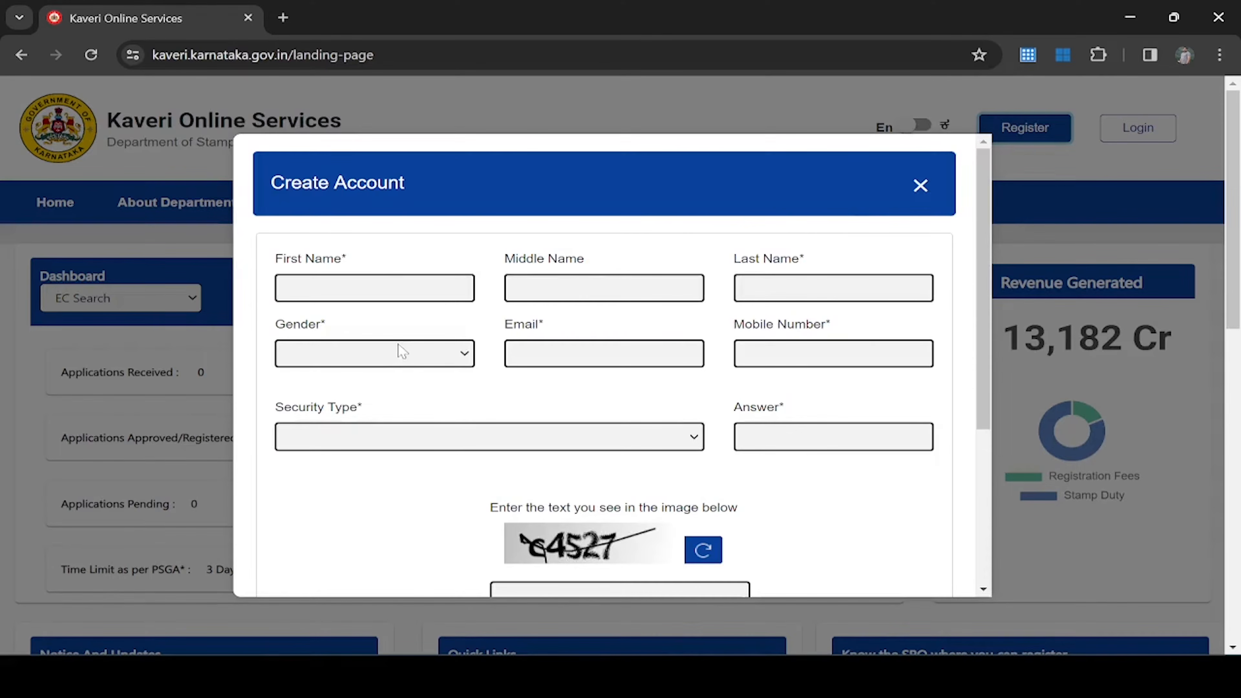
click(430, 444)
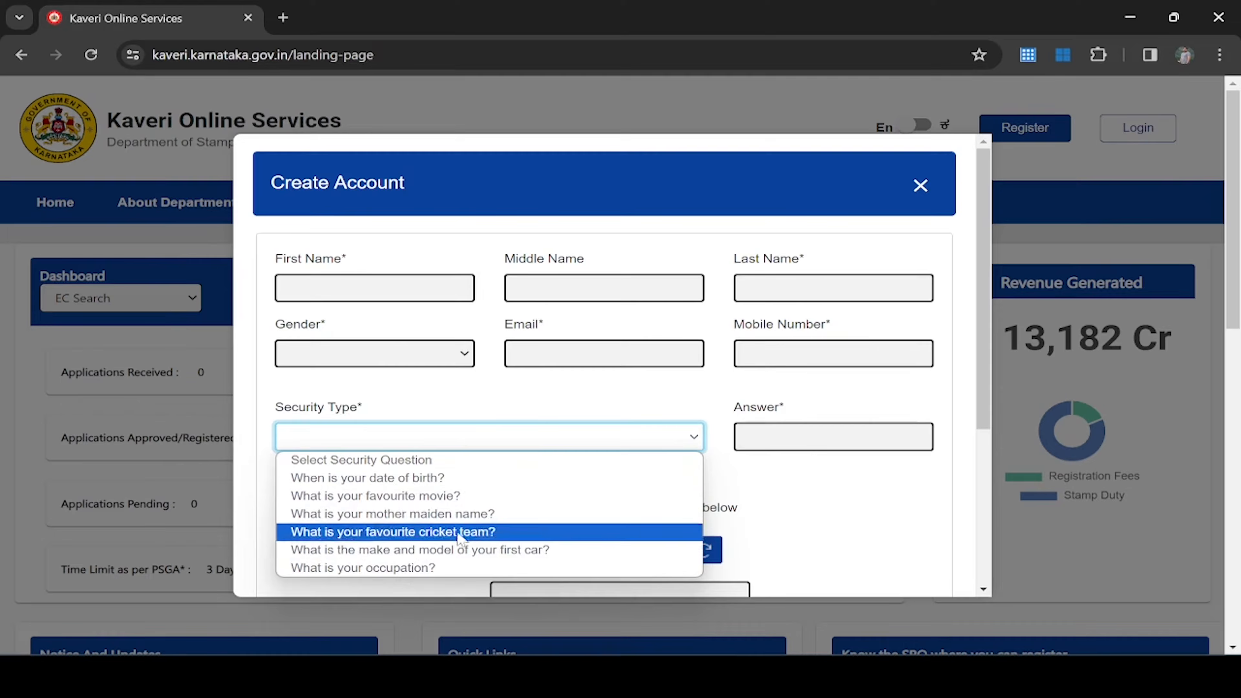
click(490, 479)
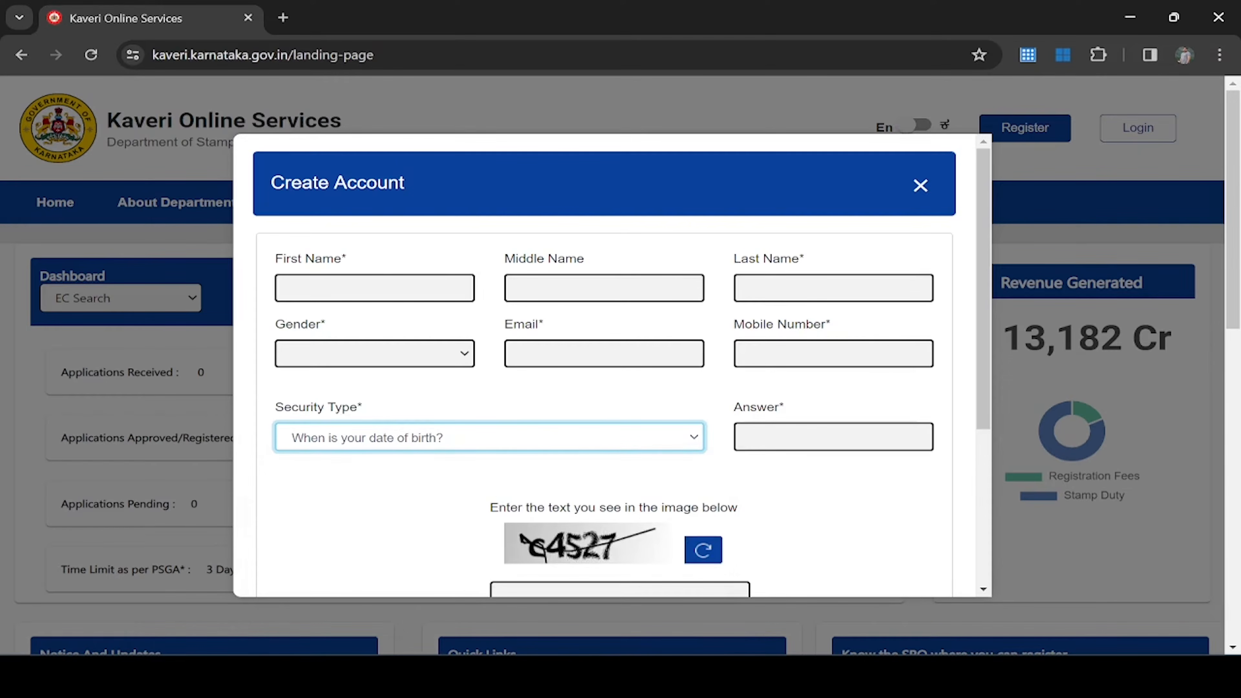
click(833, 437)
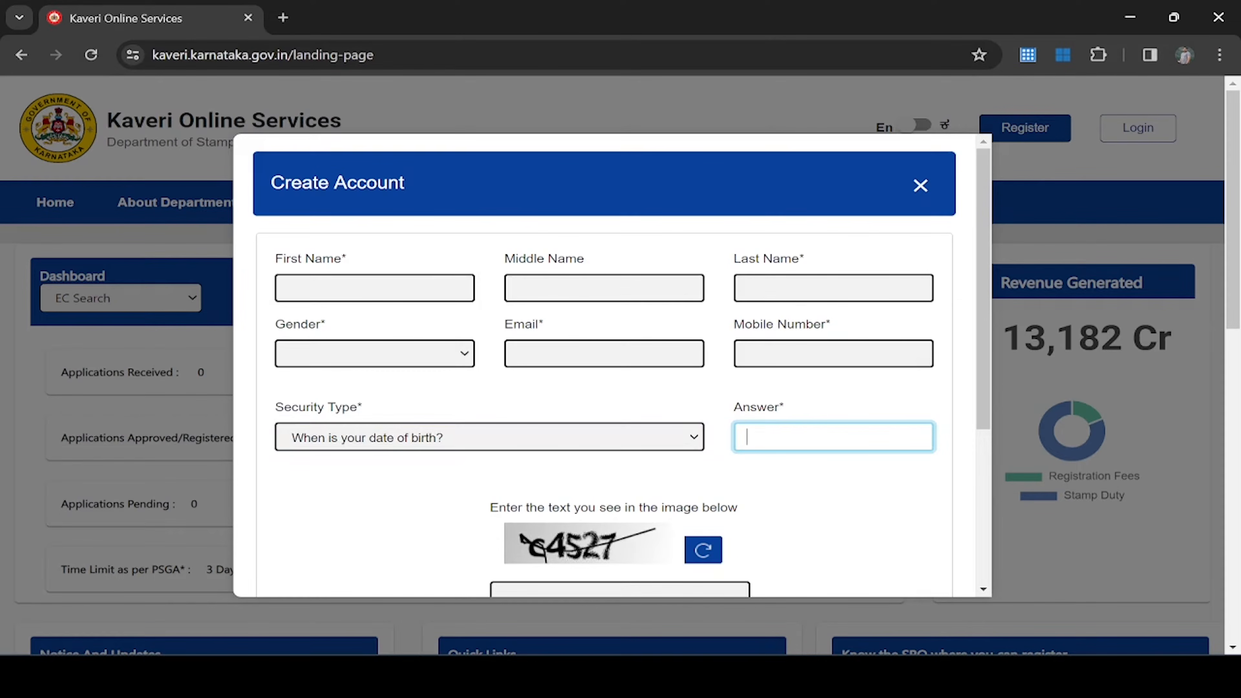
scroll(633, 361, down, 3)
click(660, 444)
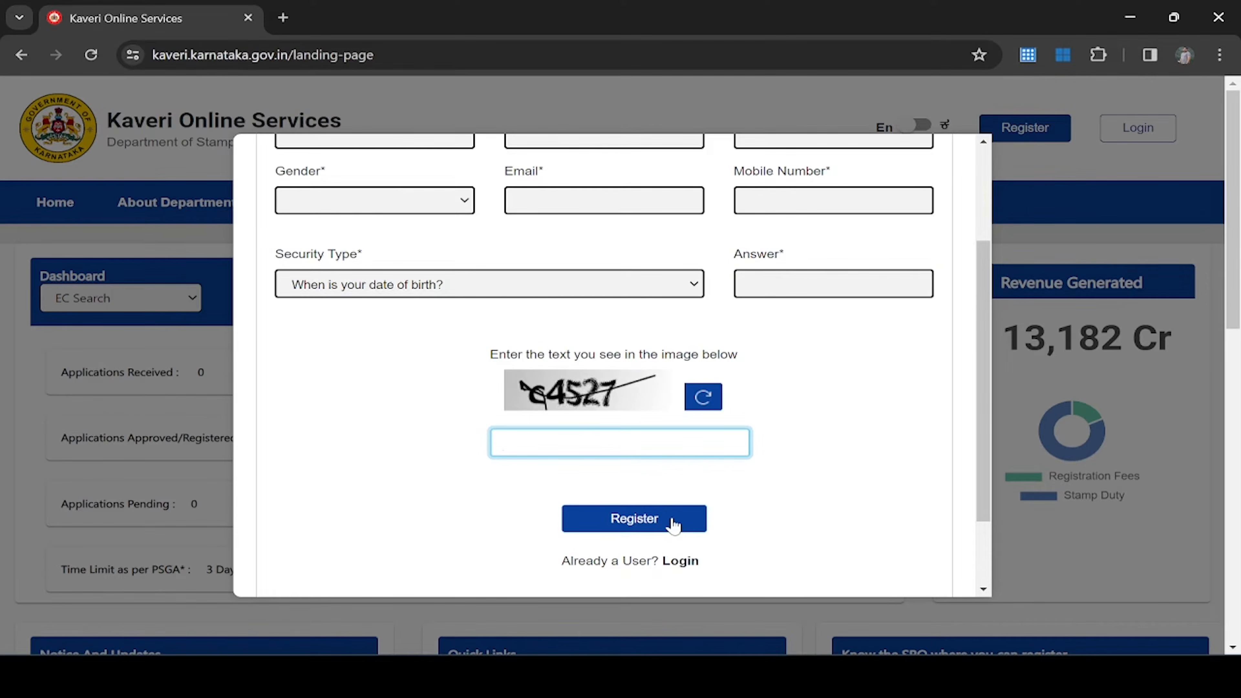
scroll(673, 526, up, 2)
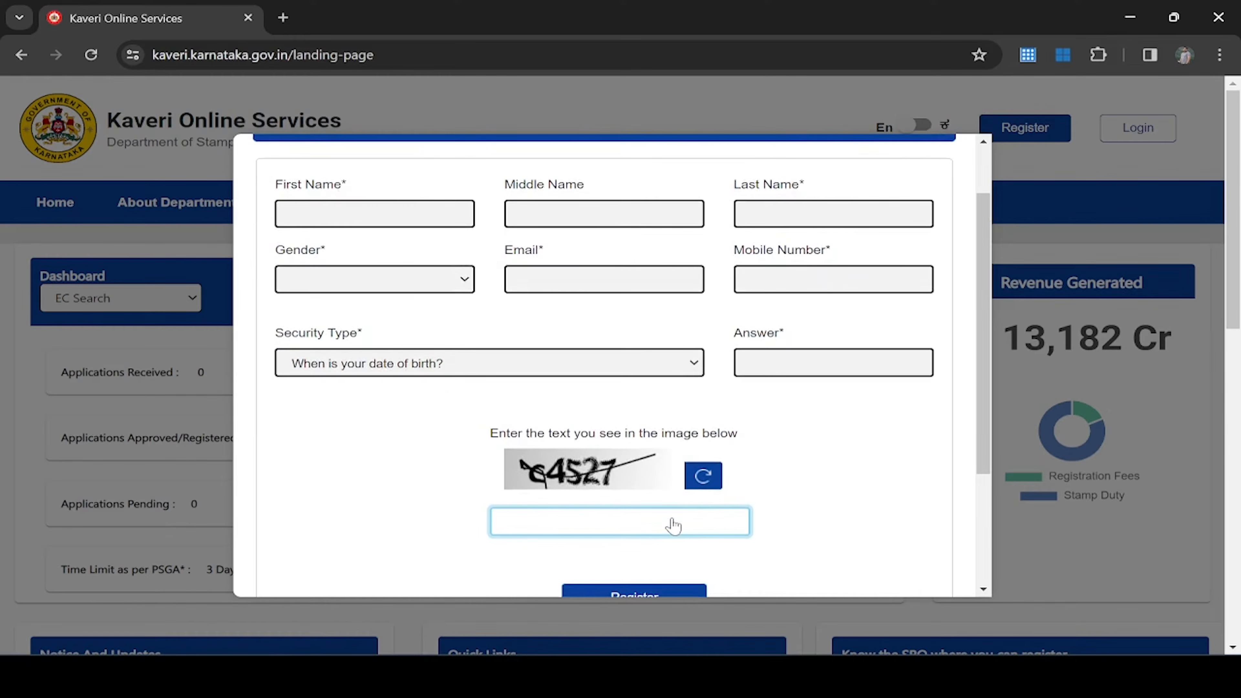
scroll(673, 525, down, 2)
scroll(674, 525, up, 4)
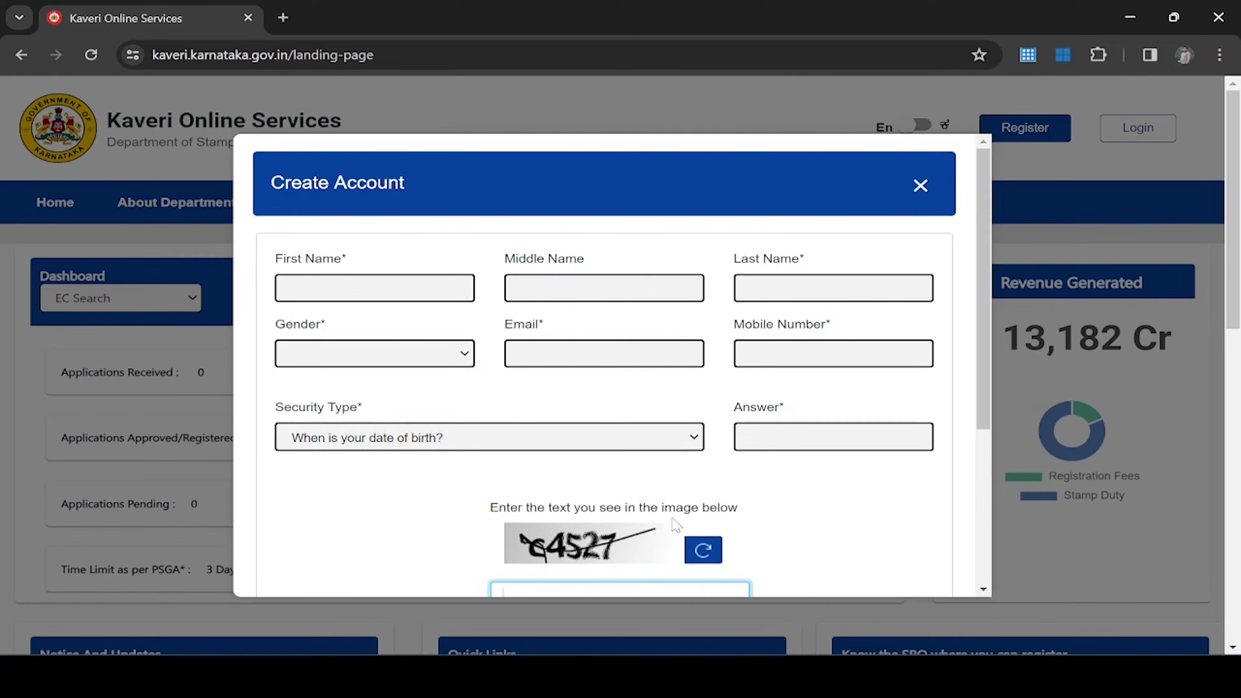
click(922, 190)
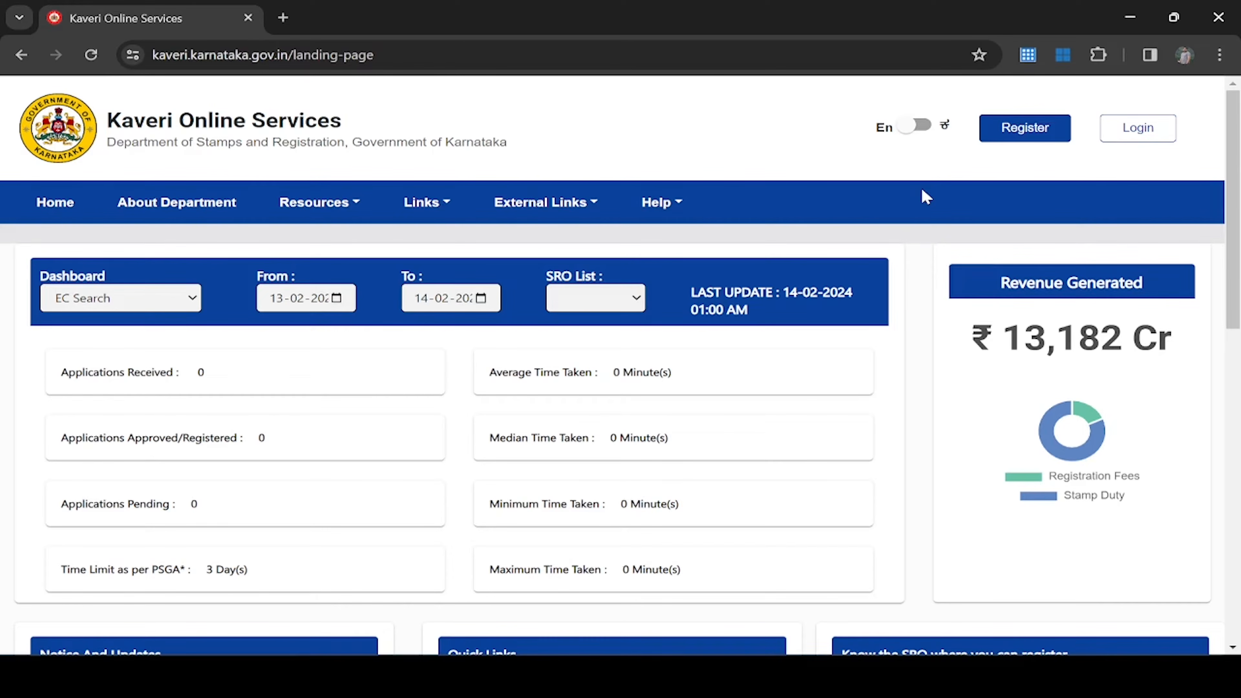
- Open the login form and submit the applicant credentials with the captcha to request an OTP
click(1139, 126)
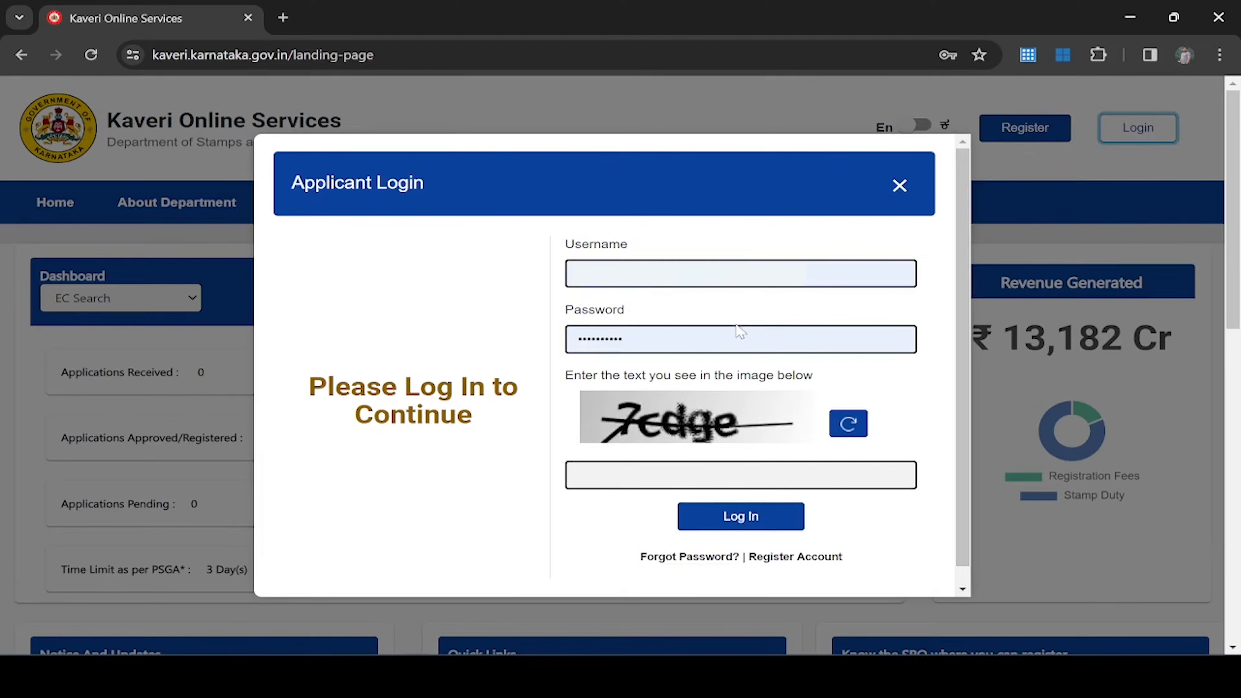
click(691, 470)
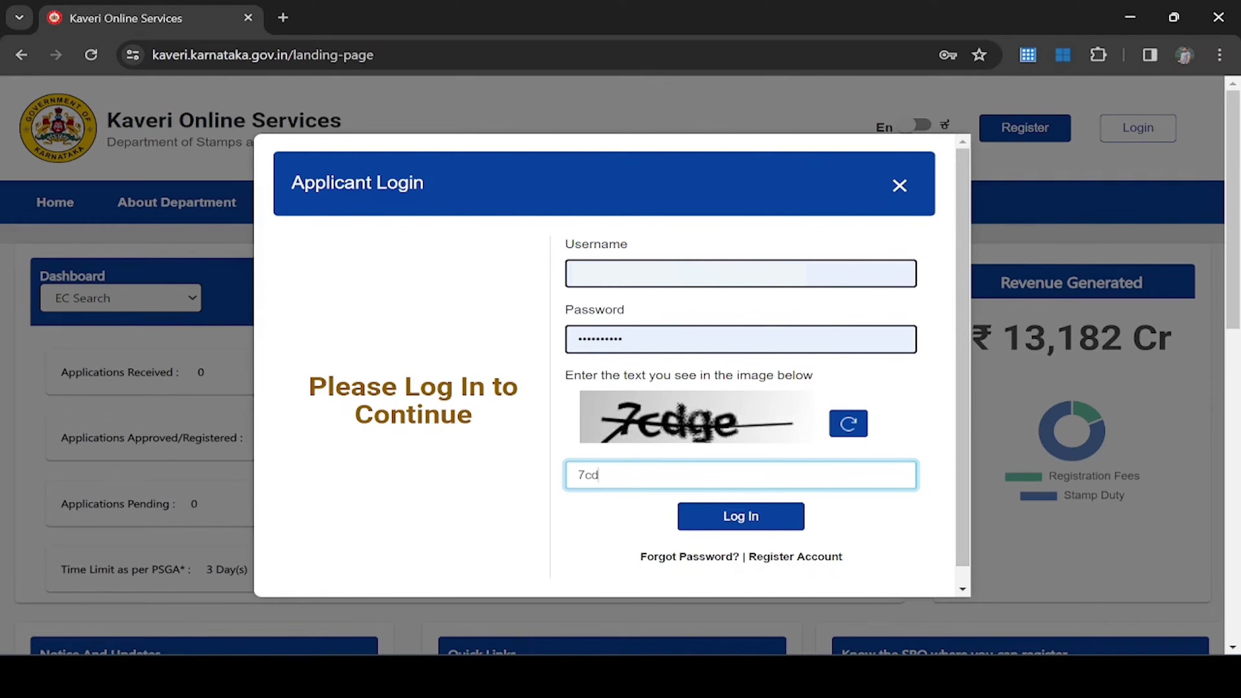
click(729, 523)
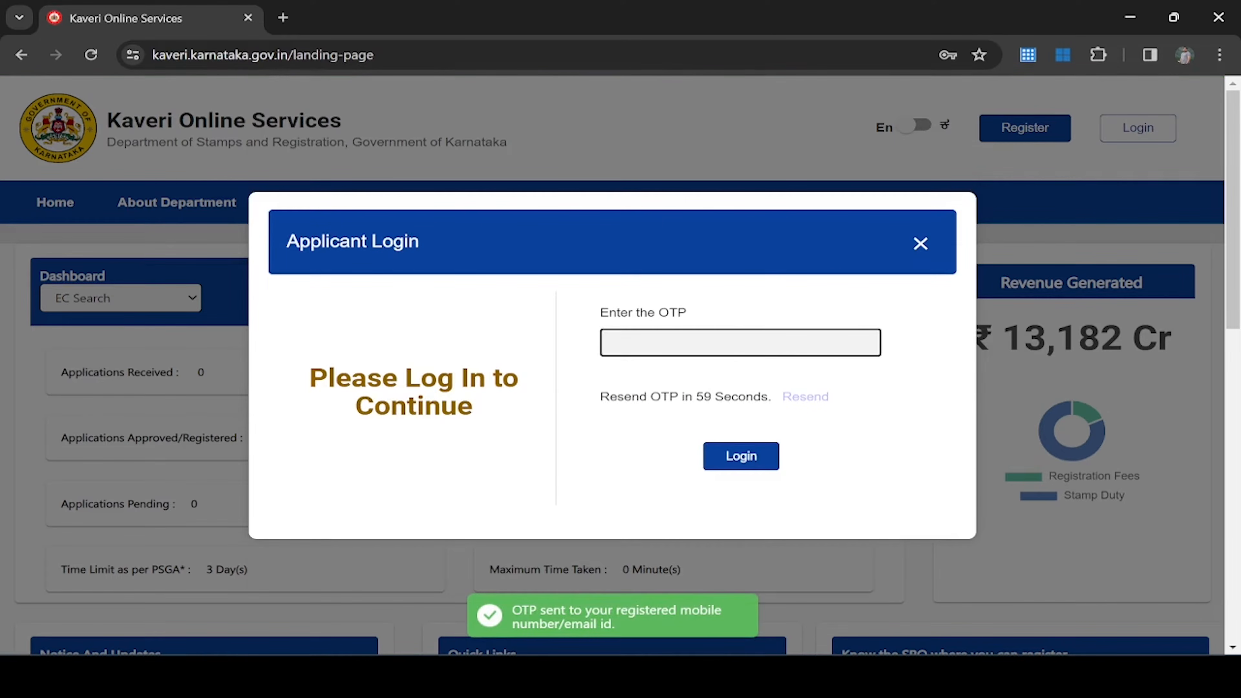
- Enter the one-time password and sign in to the applicant dashboard
click(740, 343)
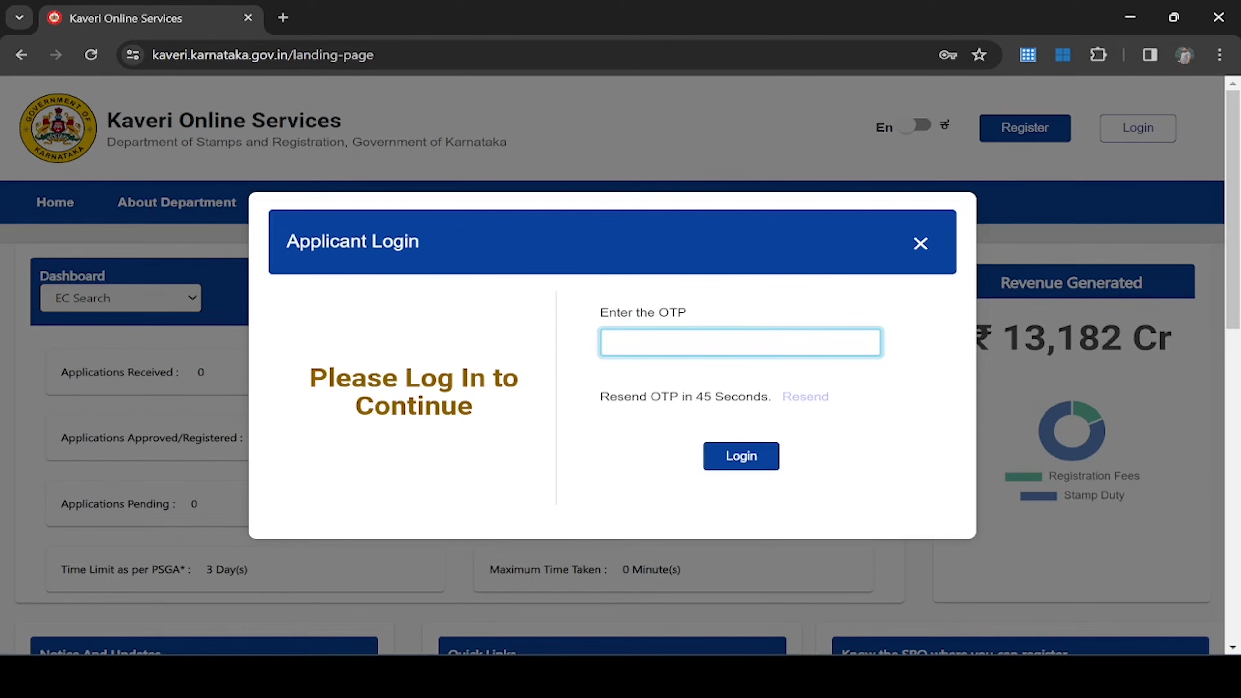
click(742, 459)
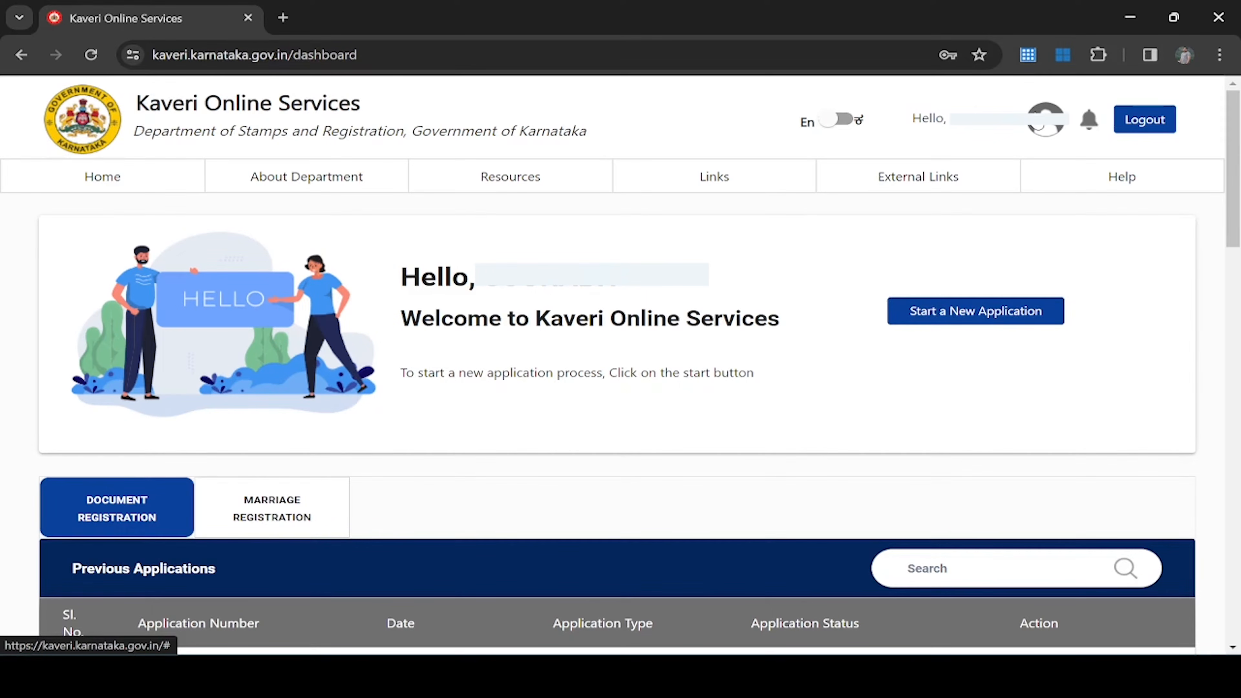
click(1031, 131)
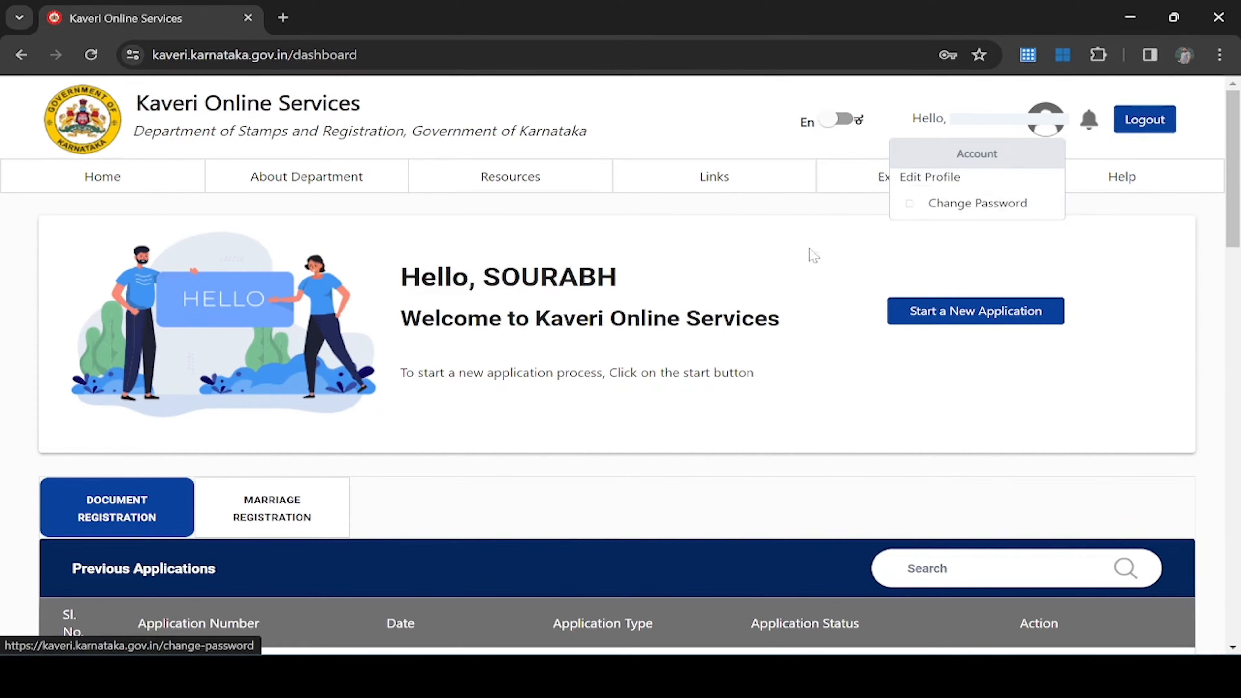
click(748, 258)
scroll(1114, 522, down, 4)
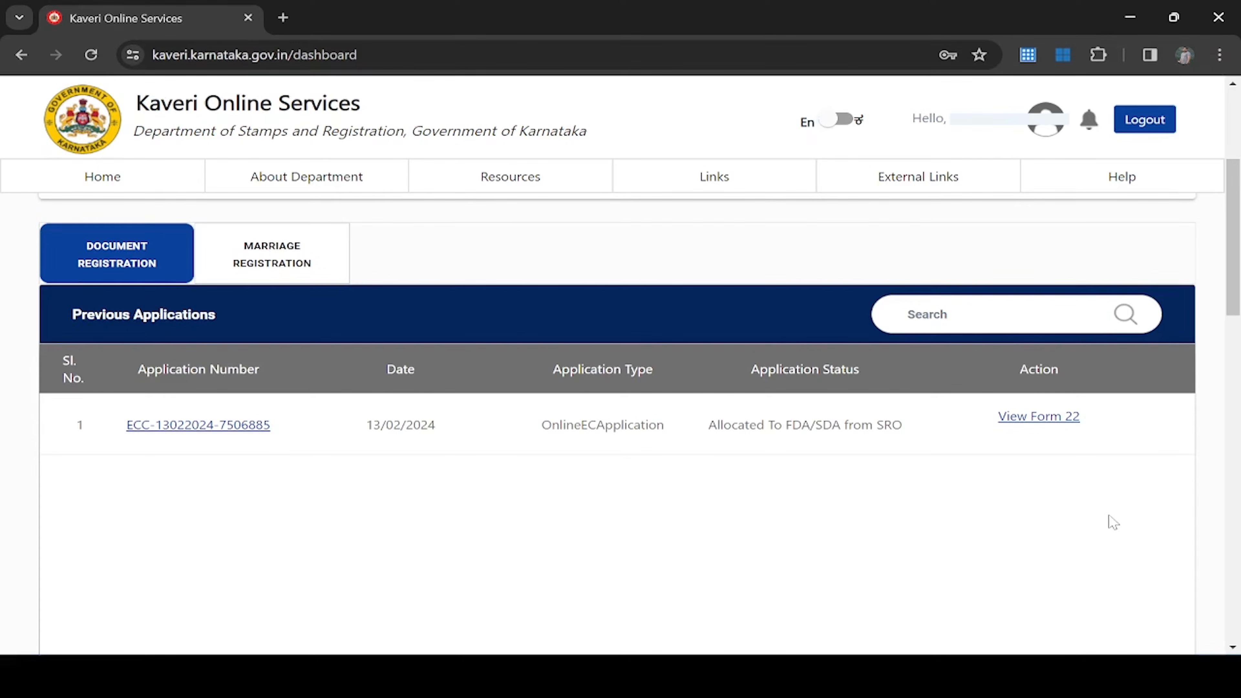
scroll(1114, 522, down, 8)
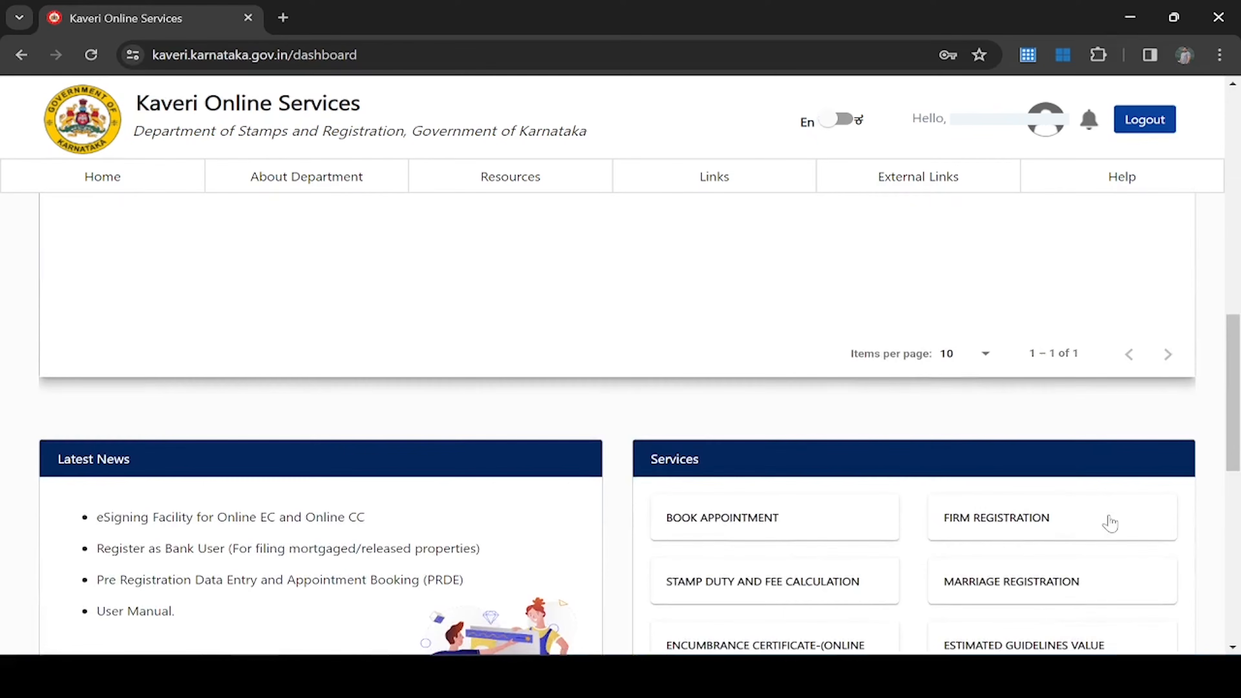
scroll(1111, 523, up, 5)
scroll(1110, 523, up, 3)
scroll(1112, 523, down, 5)
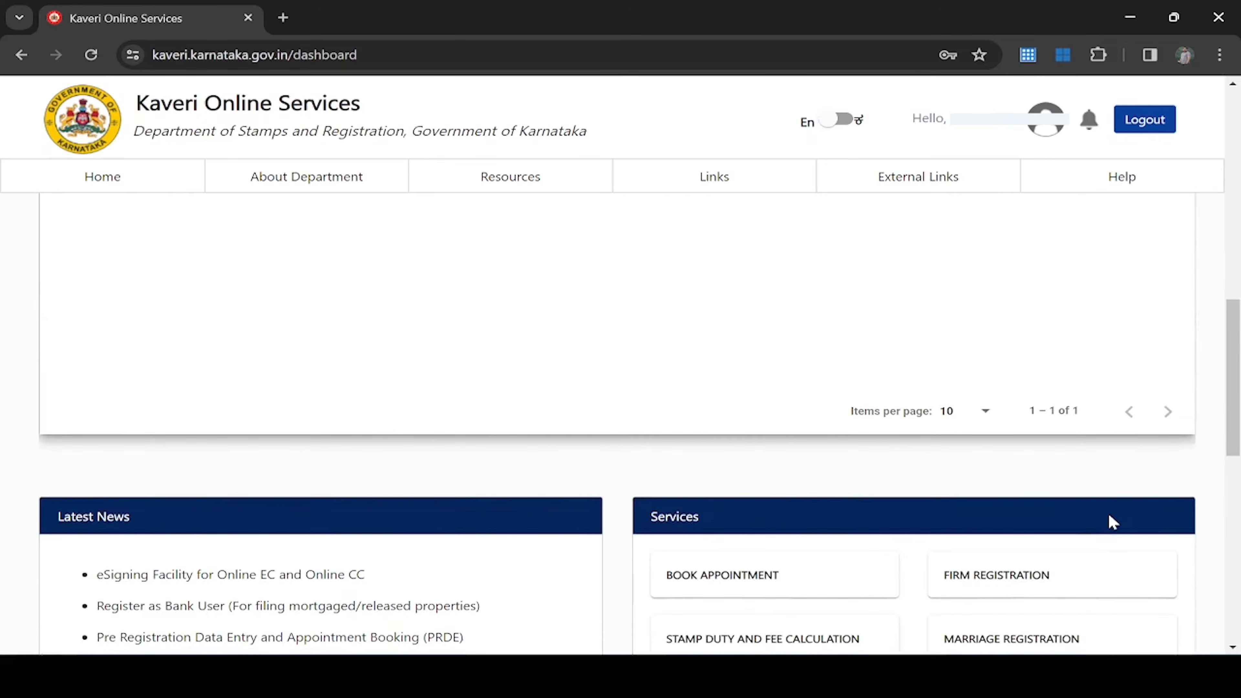
scroll(1114, 522, up, 5)
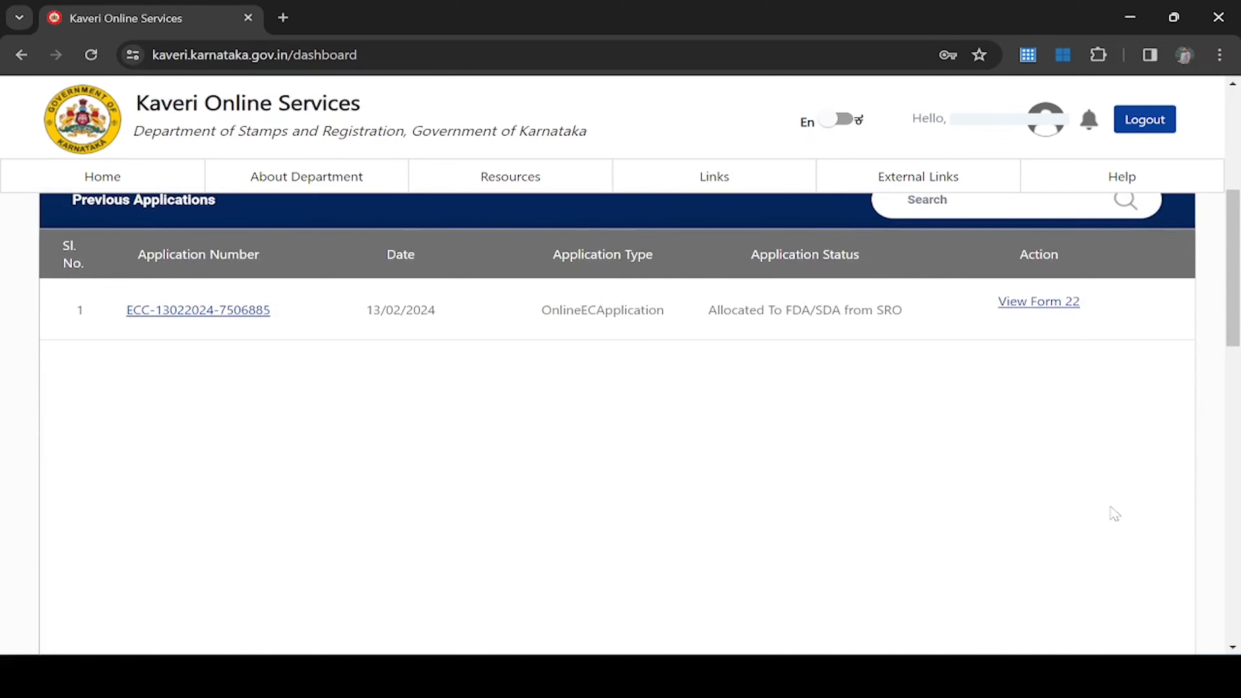
scroll(1066, 347, down, 1)
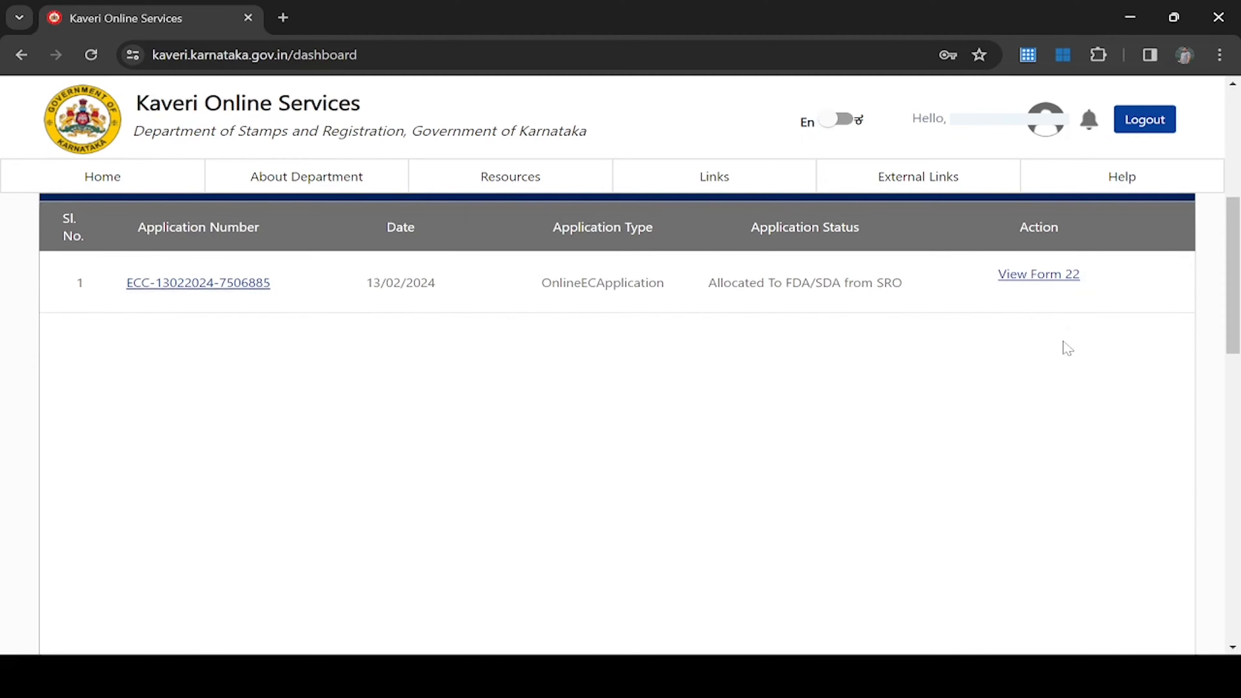
scroll(1053, 294, down, 4)
scroll(1054, 297, down, 2)
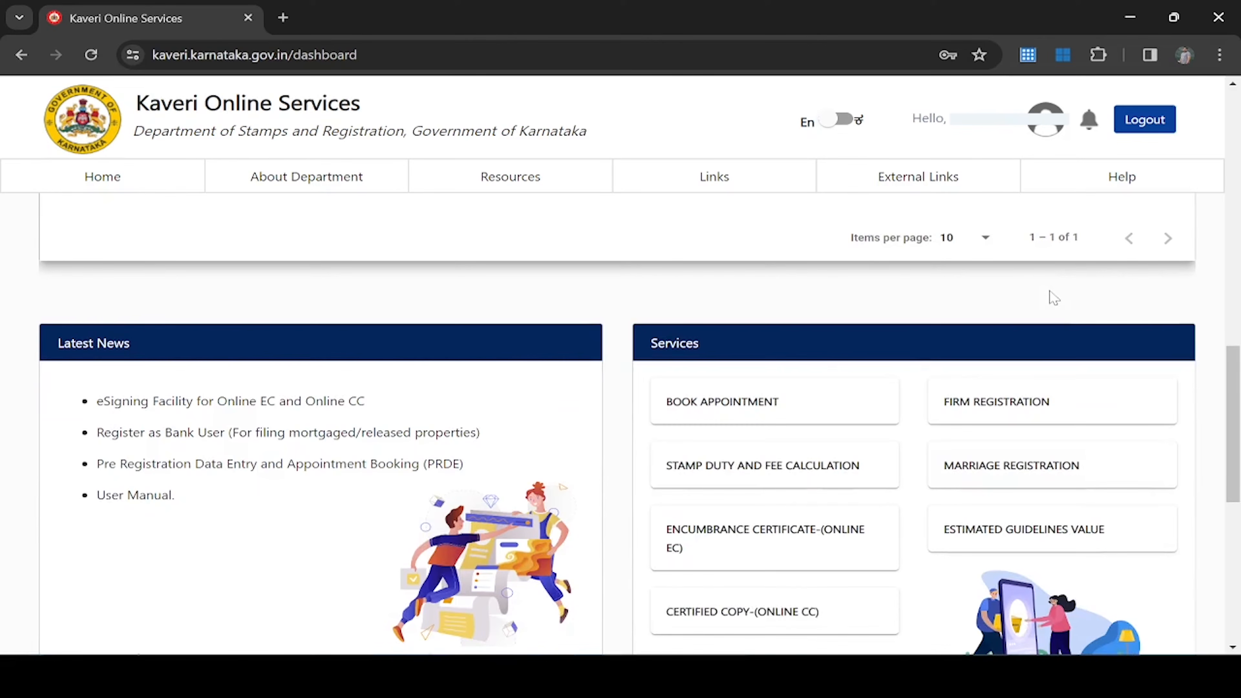
scroll(720, 463, down, 1)
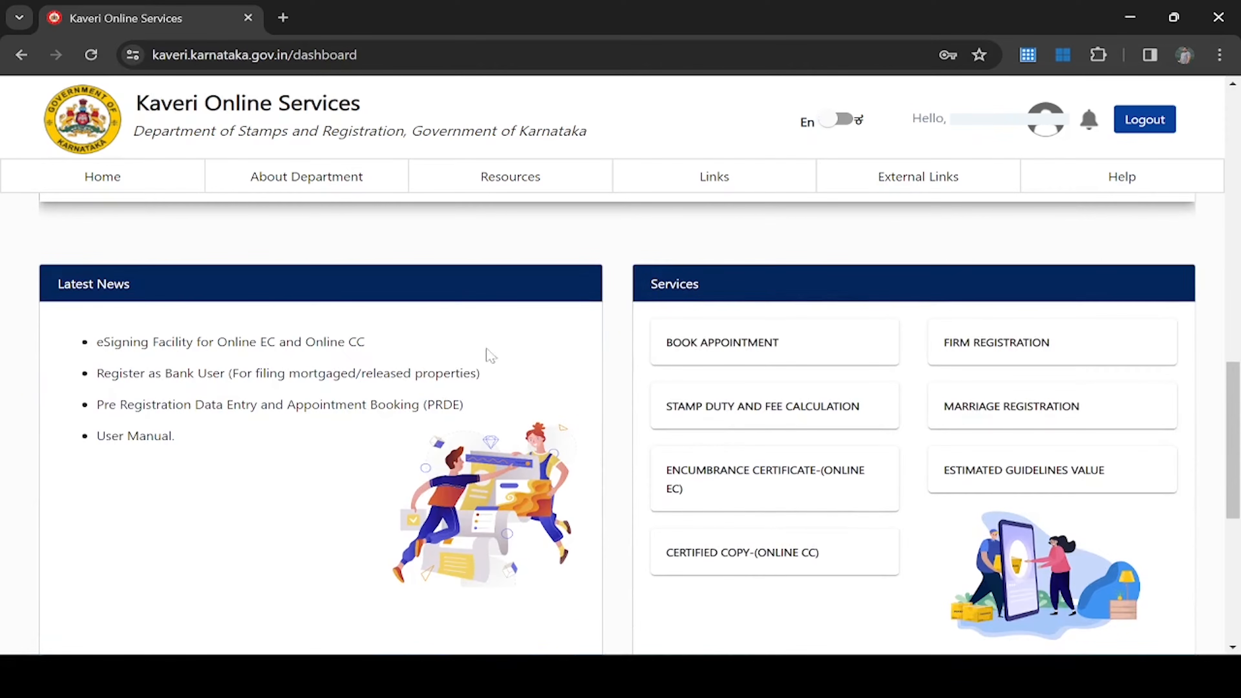
scroll(899, 470, down, 1)
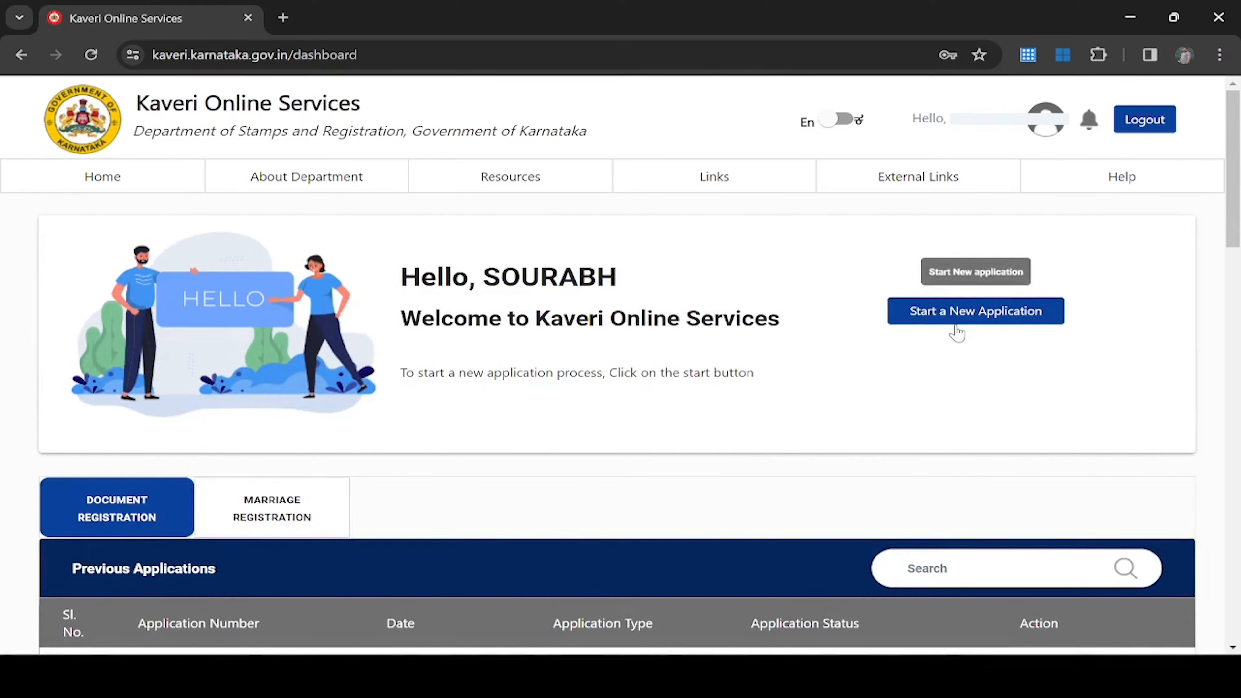
click(984, 314)
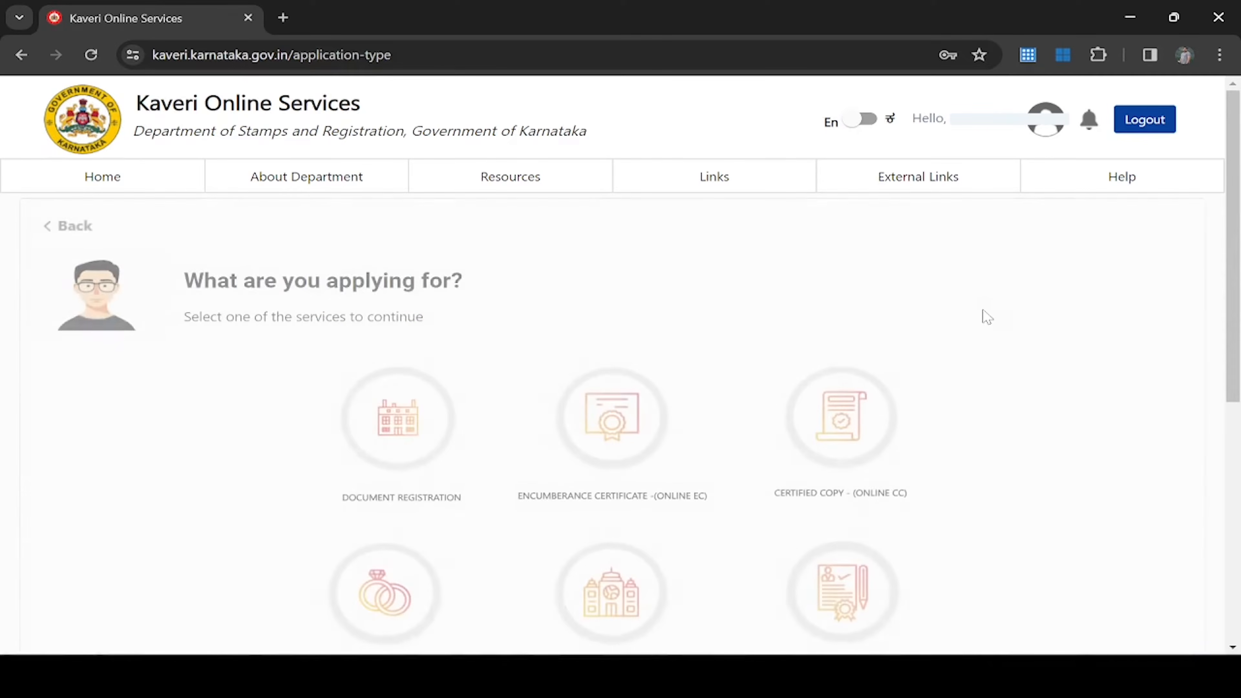
scroll(815, 320, down, 3)
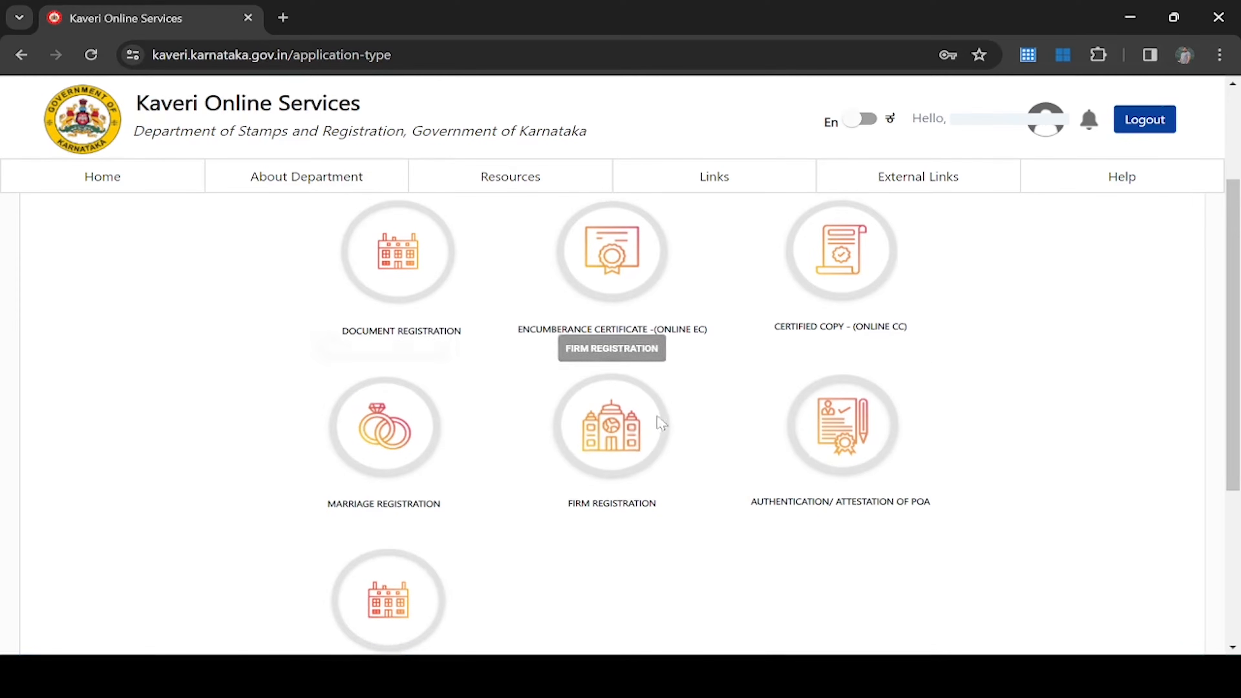
scroll(709, 577, down, 2)
scroll(711, 577, up, 2)
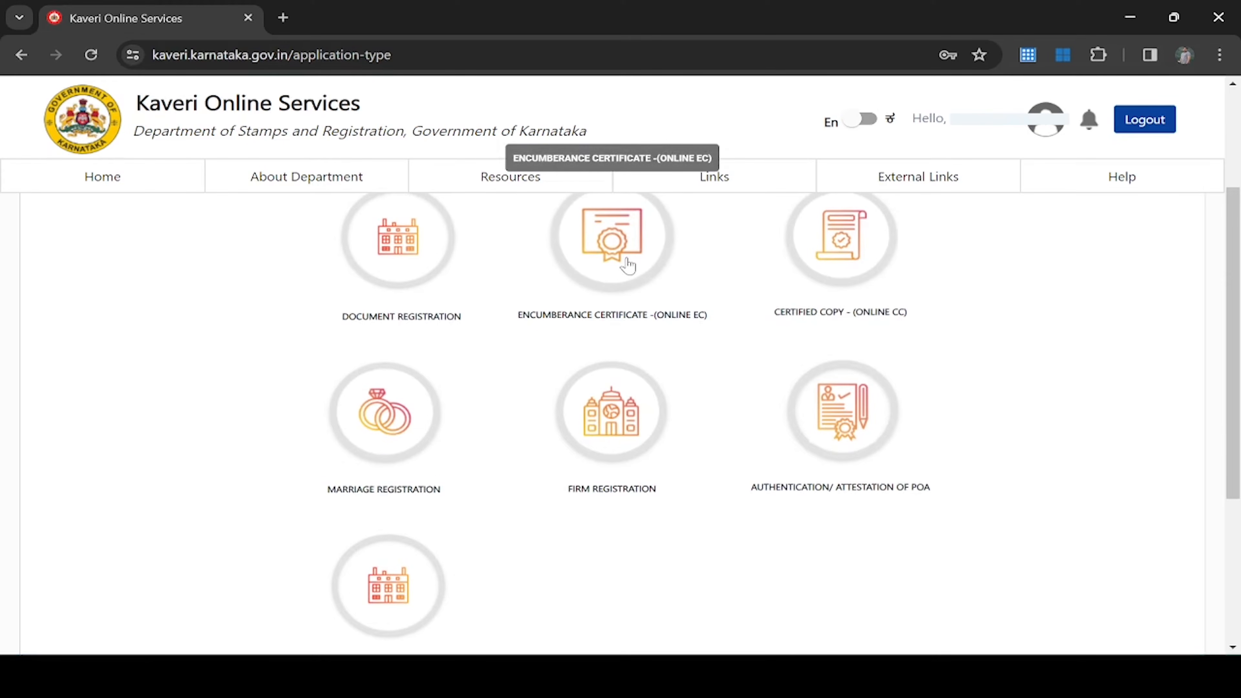
- Start an Online Encumbrance Certificate application, review its seven prerequisites, and continue
click(628, 266)
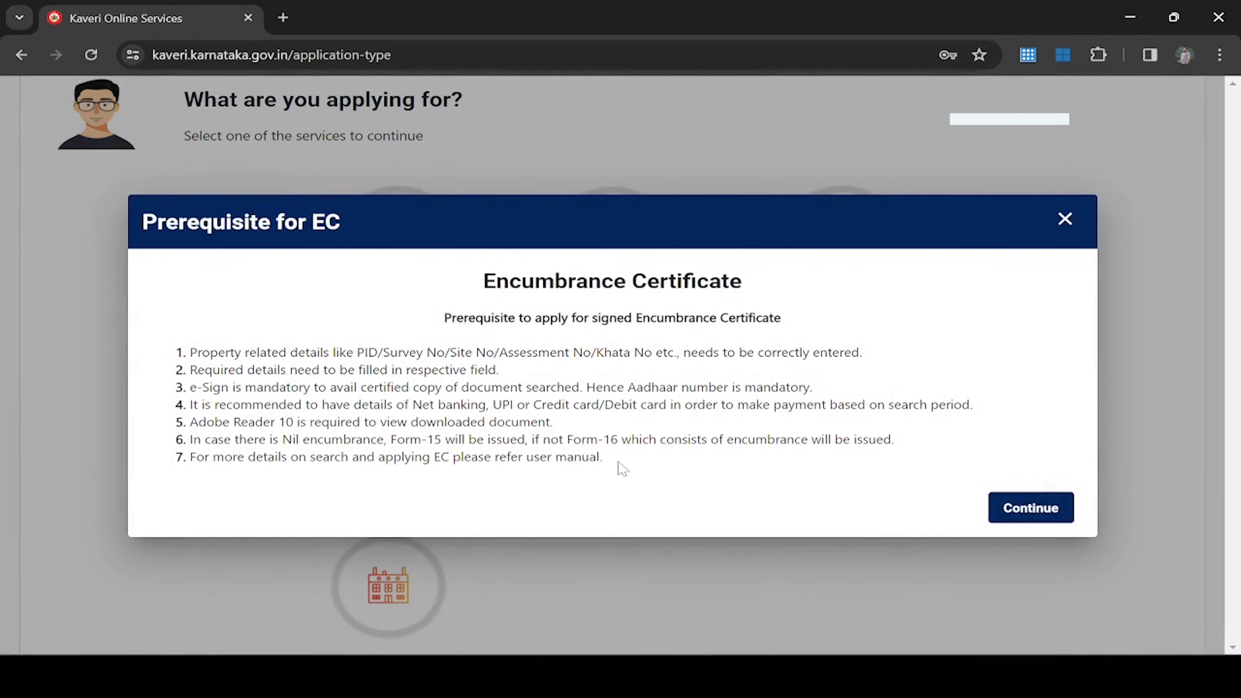
drag(622, 470, 187, 342)
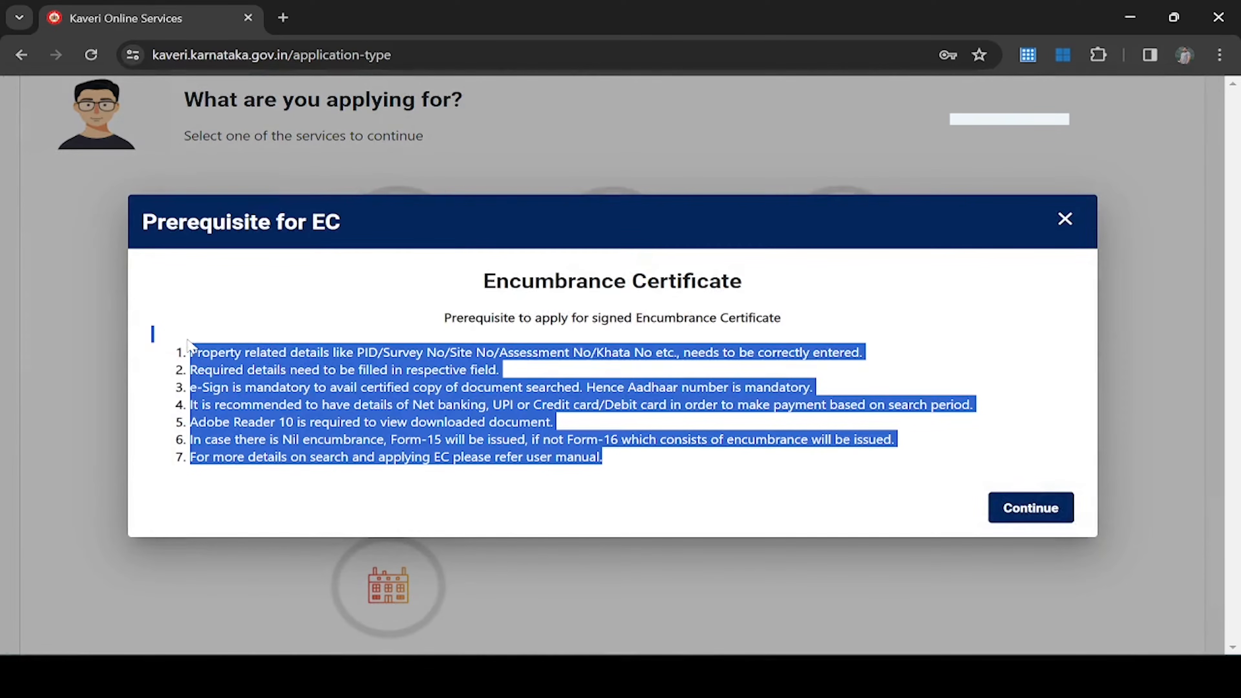
click(188, 343)
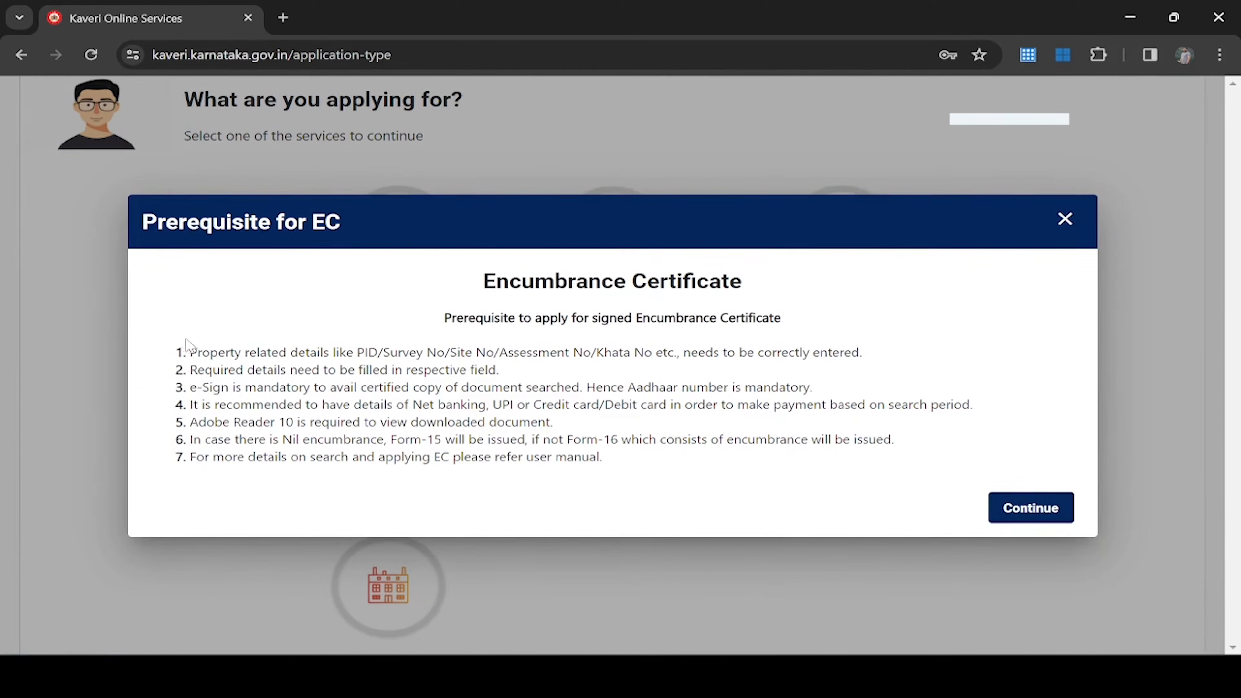
drag(190, 352, 880, 350)
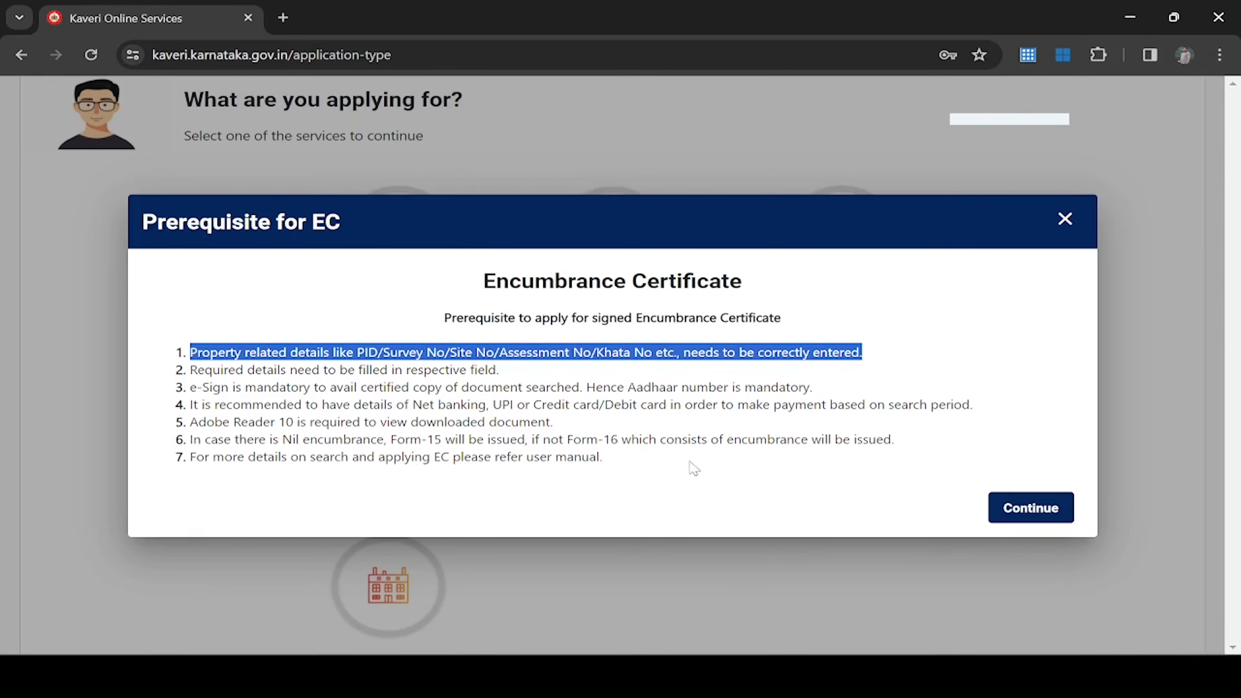
click(1027, 510)
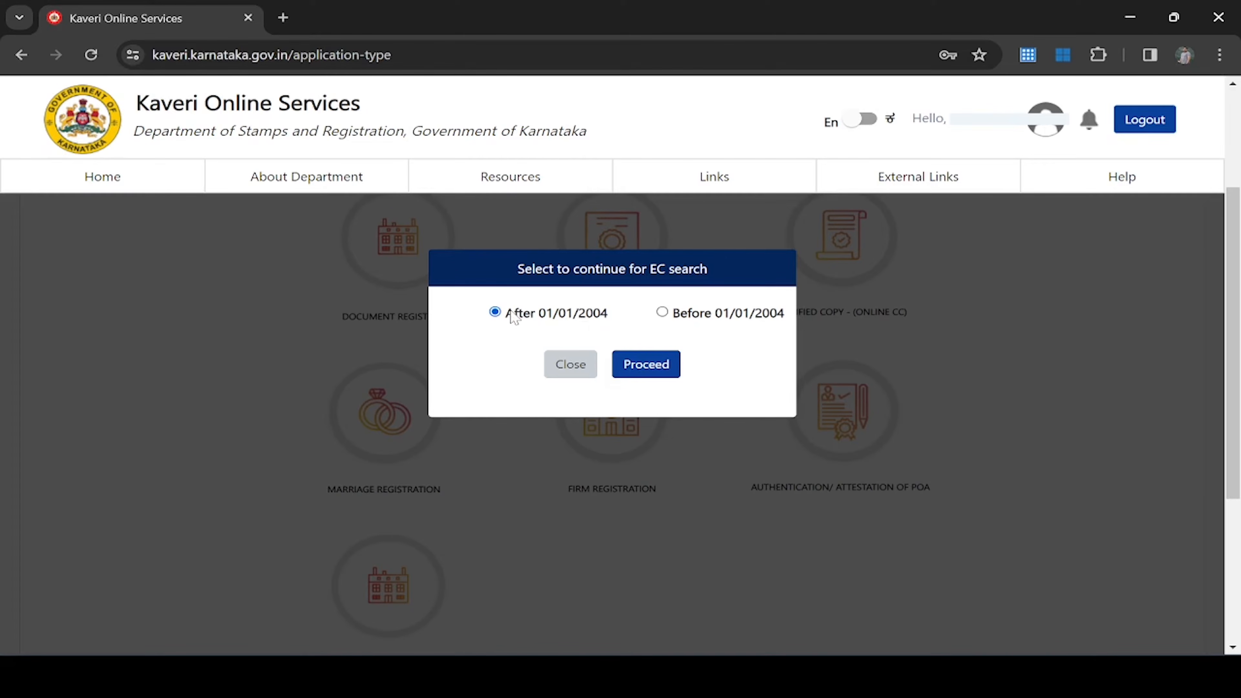
- Proceed with the EC search period set to After 01/01/2004
click(669, 364)
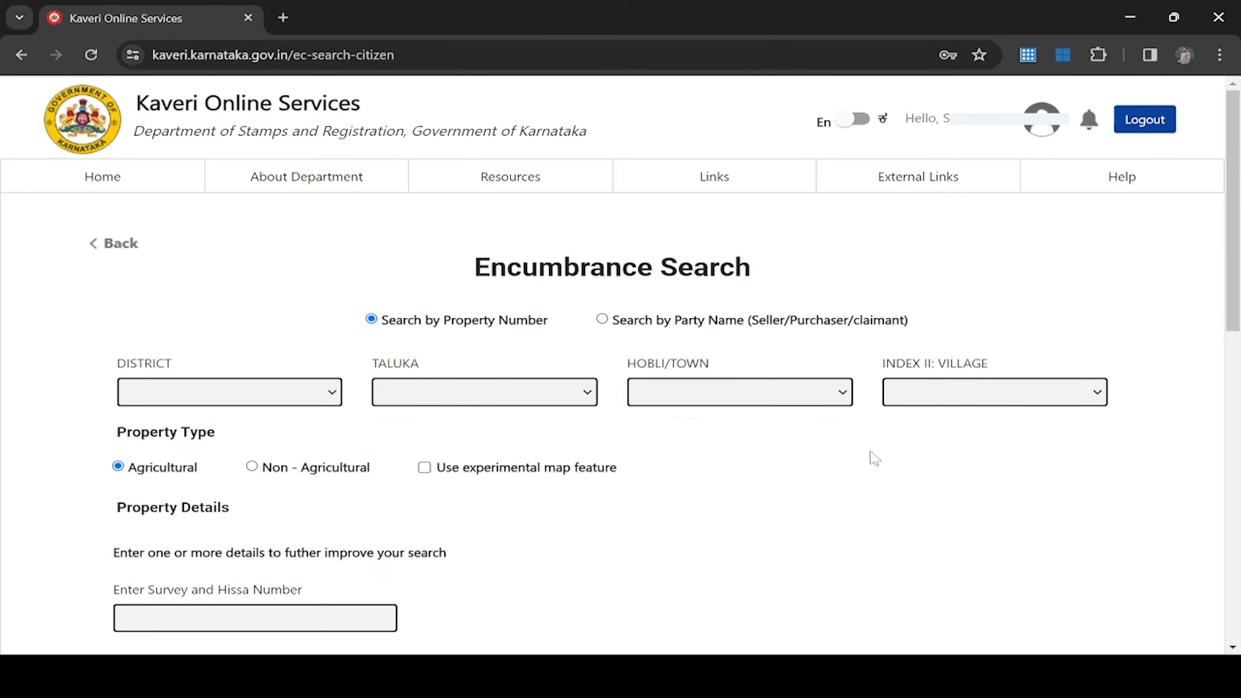
- Select Rajajinagar as the district and Bangalore North as the taluka
scroll(875, 459, down, 1)
scroll(874, 459, up, 1)
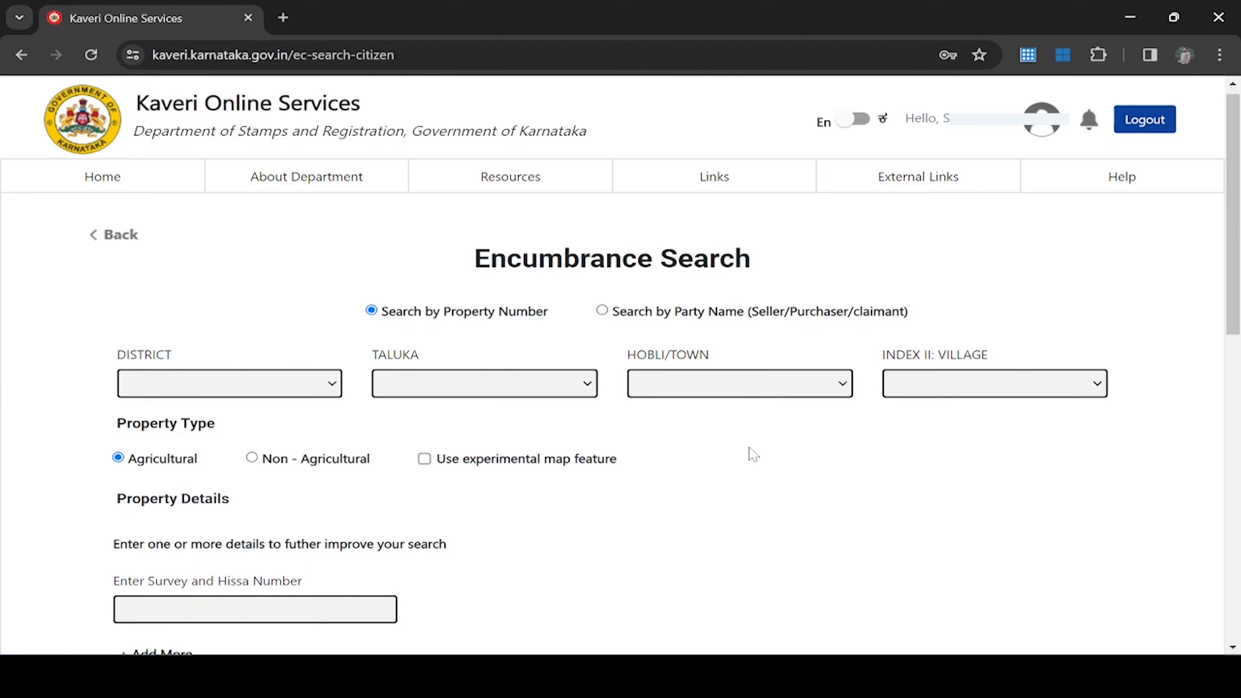
click(285, 394)
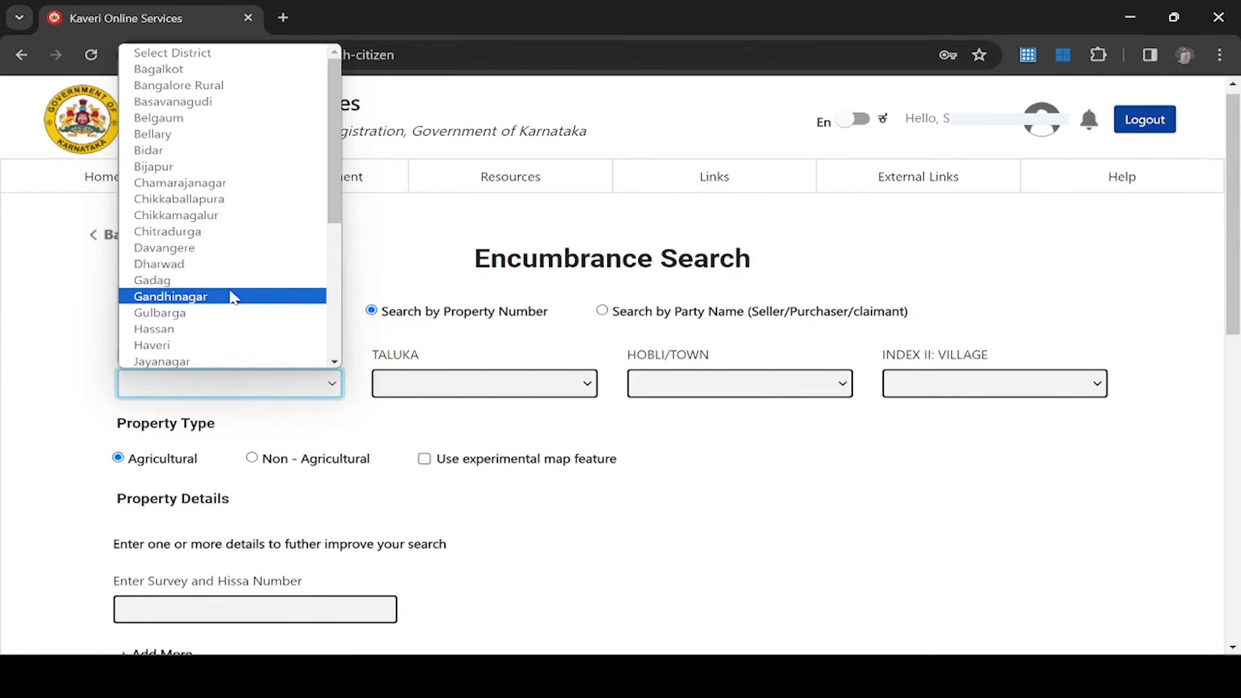
scroll(233, 296, down, 3)
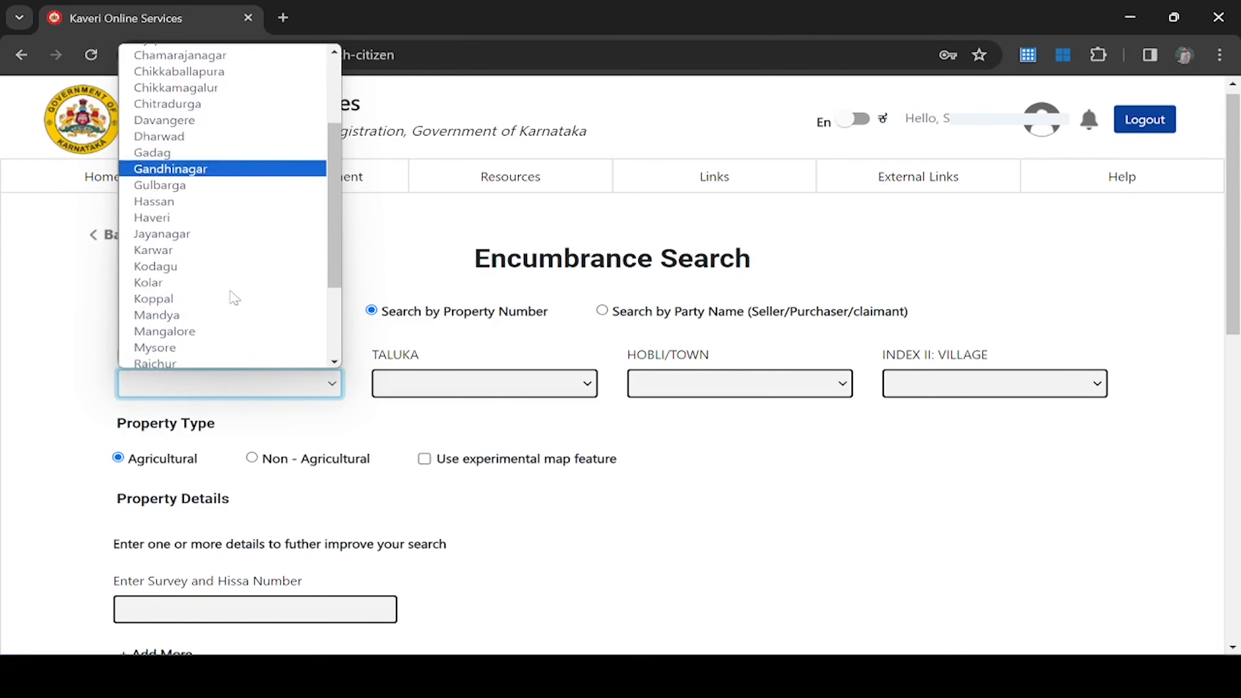
scroll(234, 297, up, 3)
scroll(234, 296, down, 5)
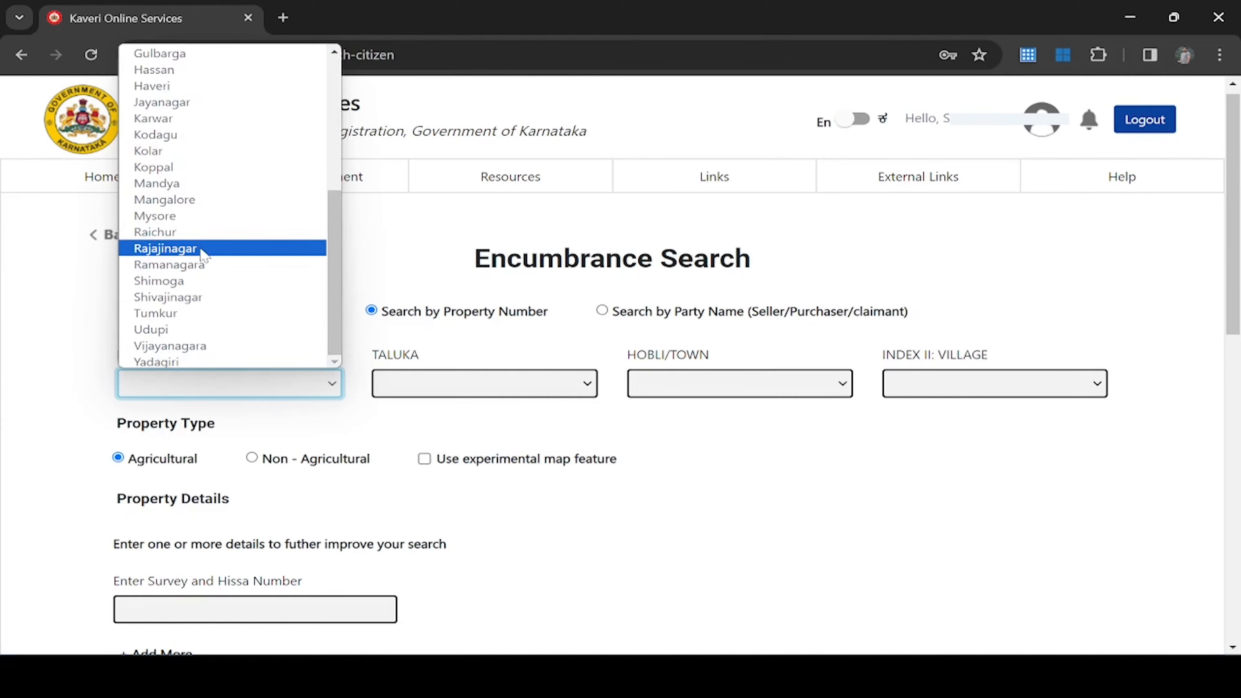
scroll(201, 252, up, 4)
scroll(202, 252, down, 4)
click(202, 252)
click(479, 381)
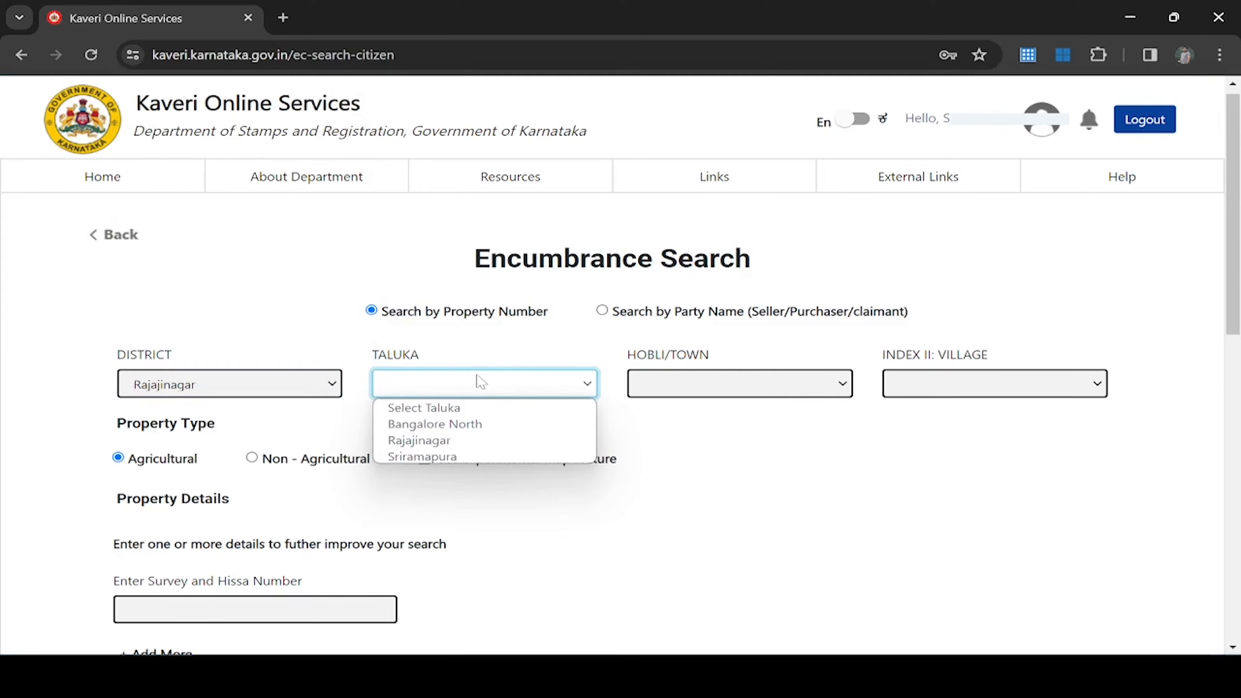
click(443, 428)
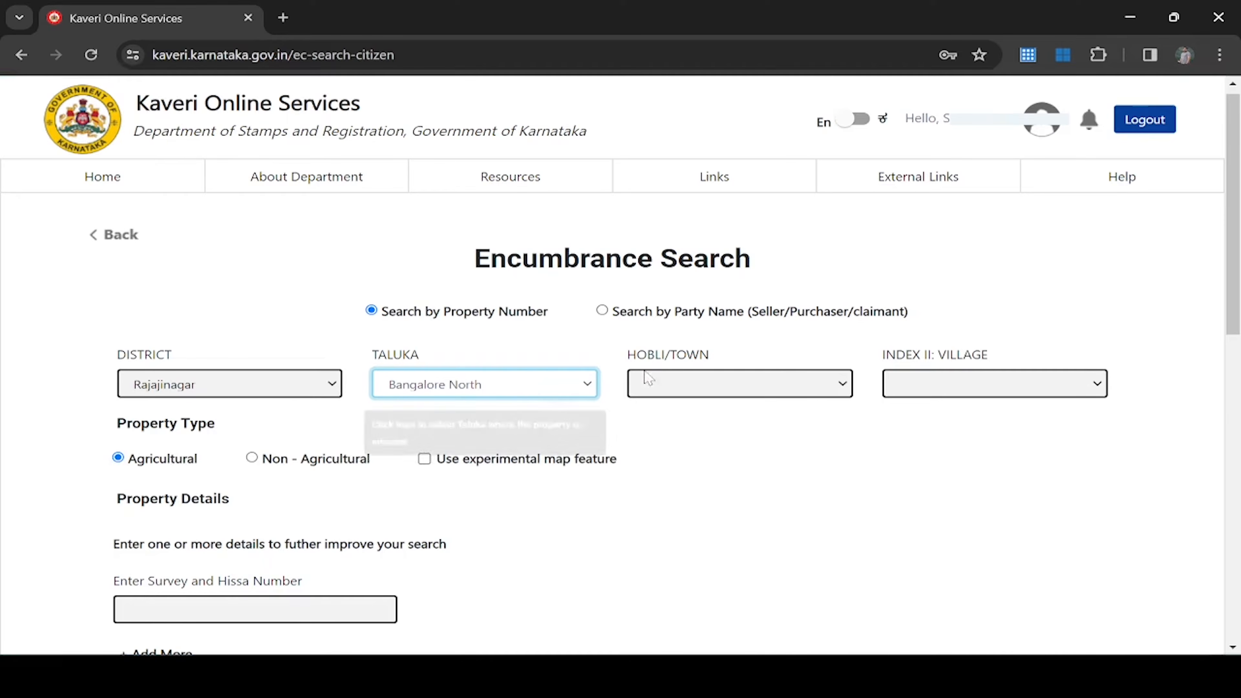
click(537, 383)
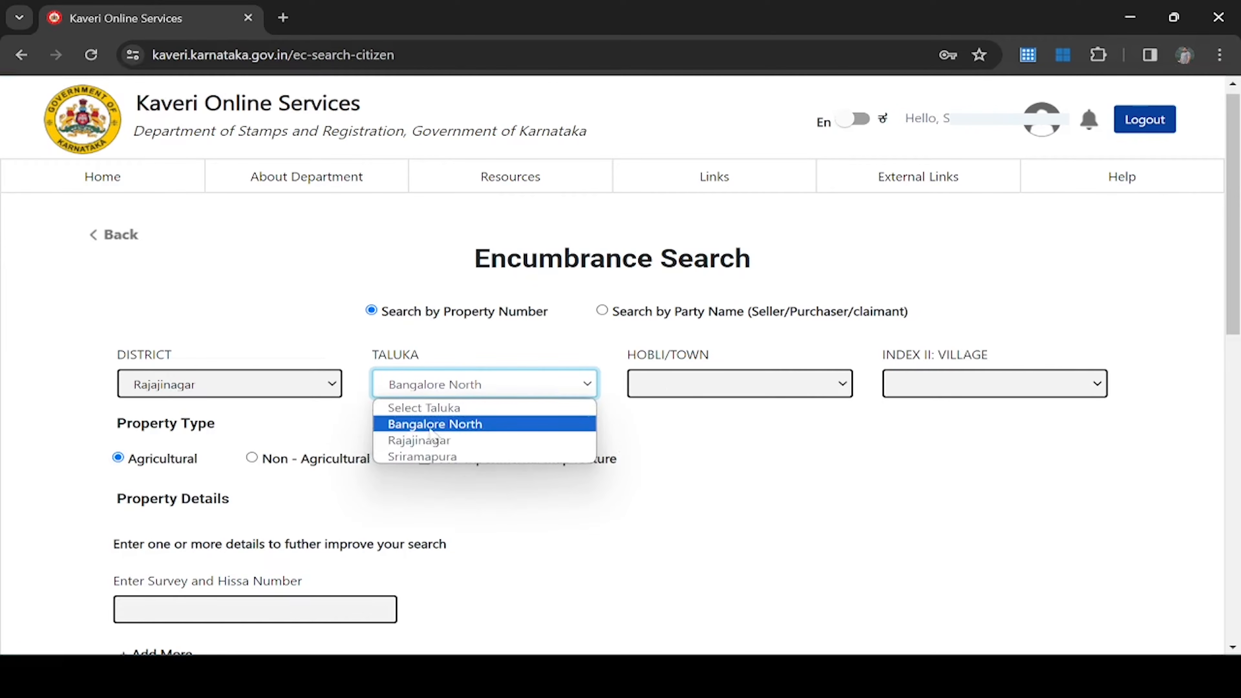
click(501, 424)
click(274, 384)
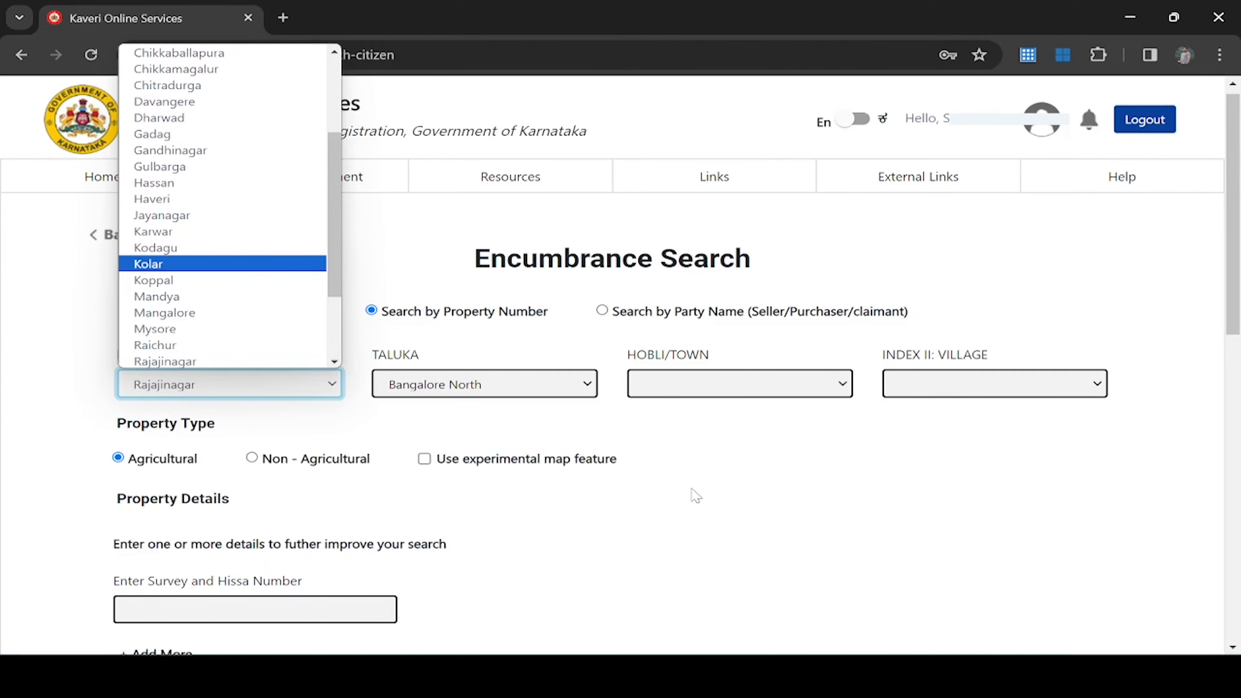
key(Escape)
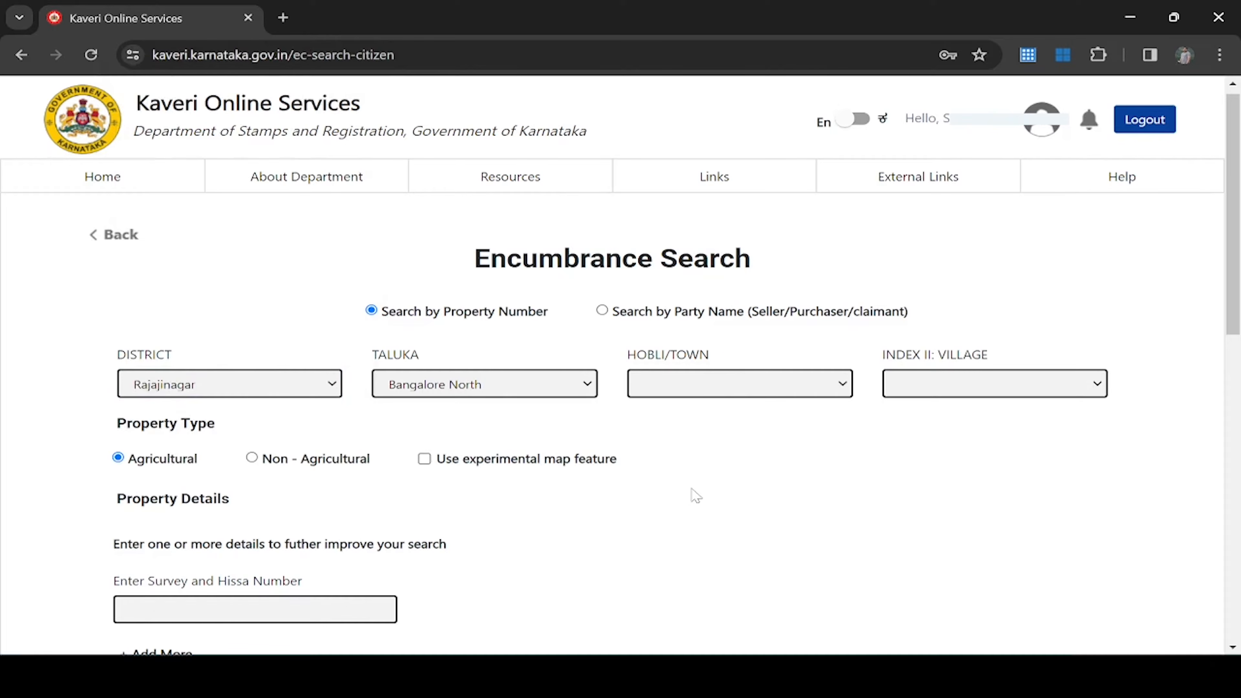
- Choose Yeshwantapura Hobli 1 as the hobli and Abbigere as the village
click(769, 393)
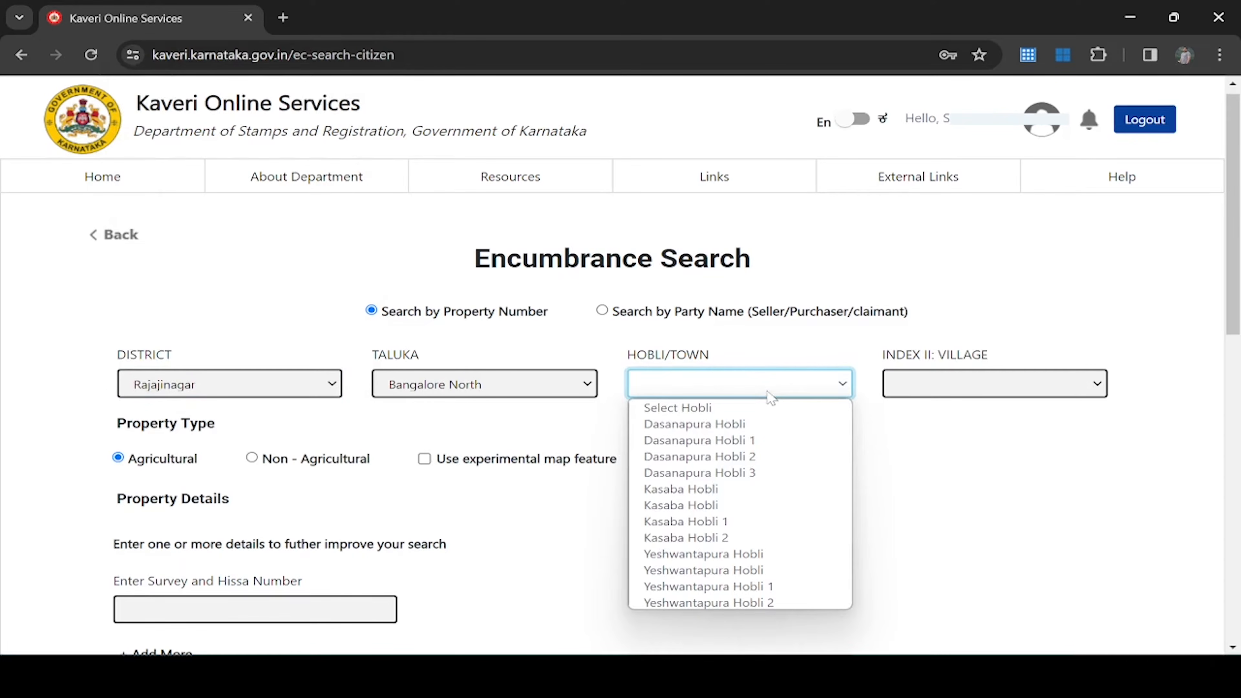
click(705, 585)
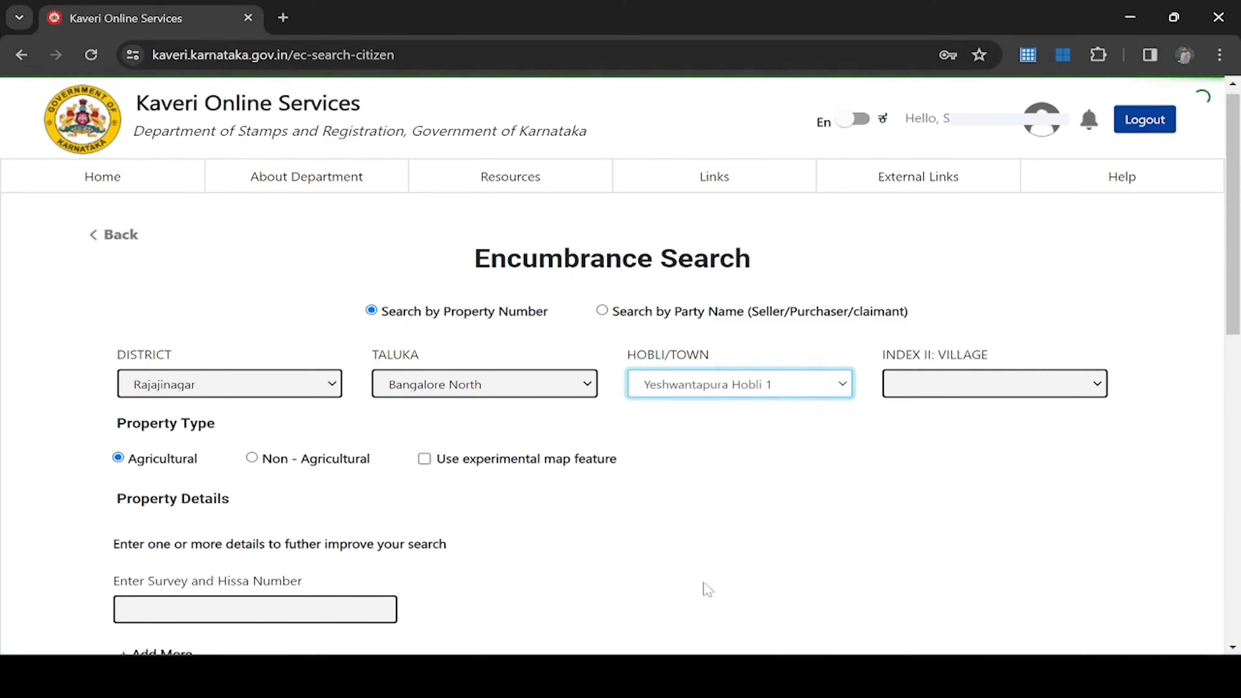
click(950, 395)
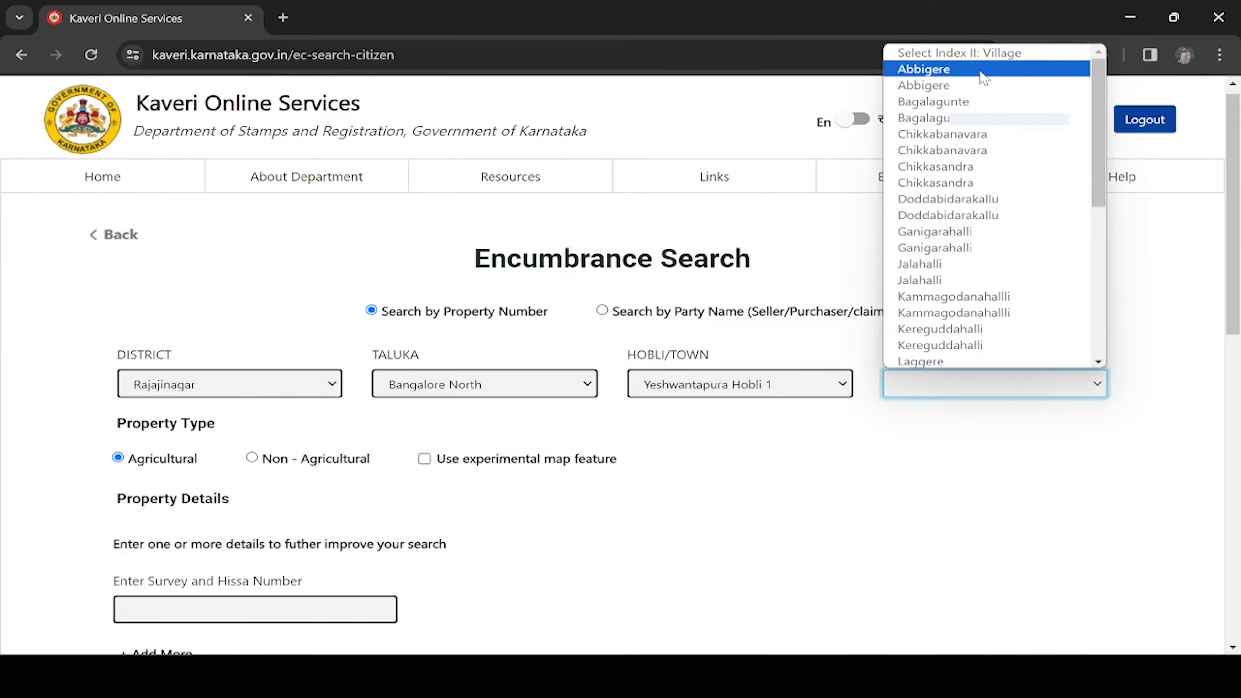
click(958, 69)
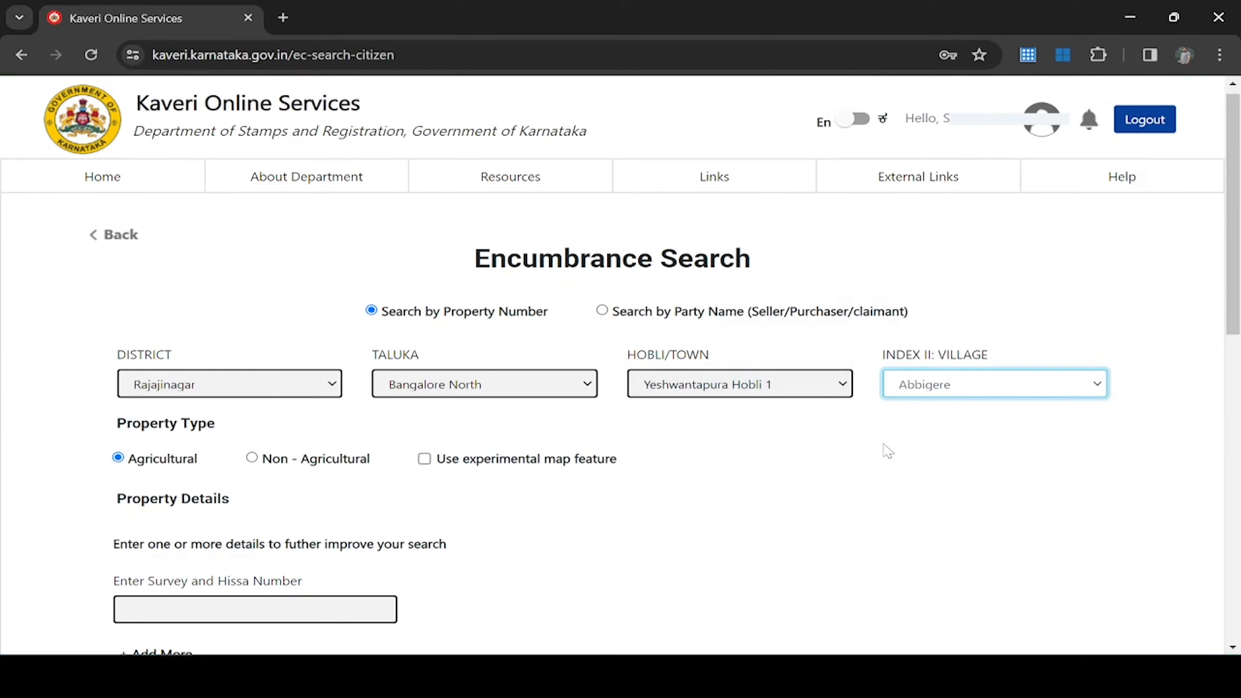
scroll(886, 449, down, 3)
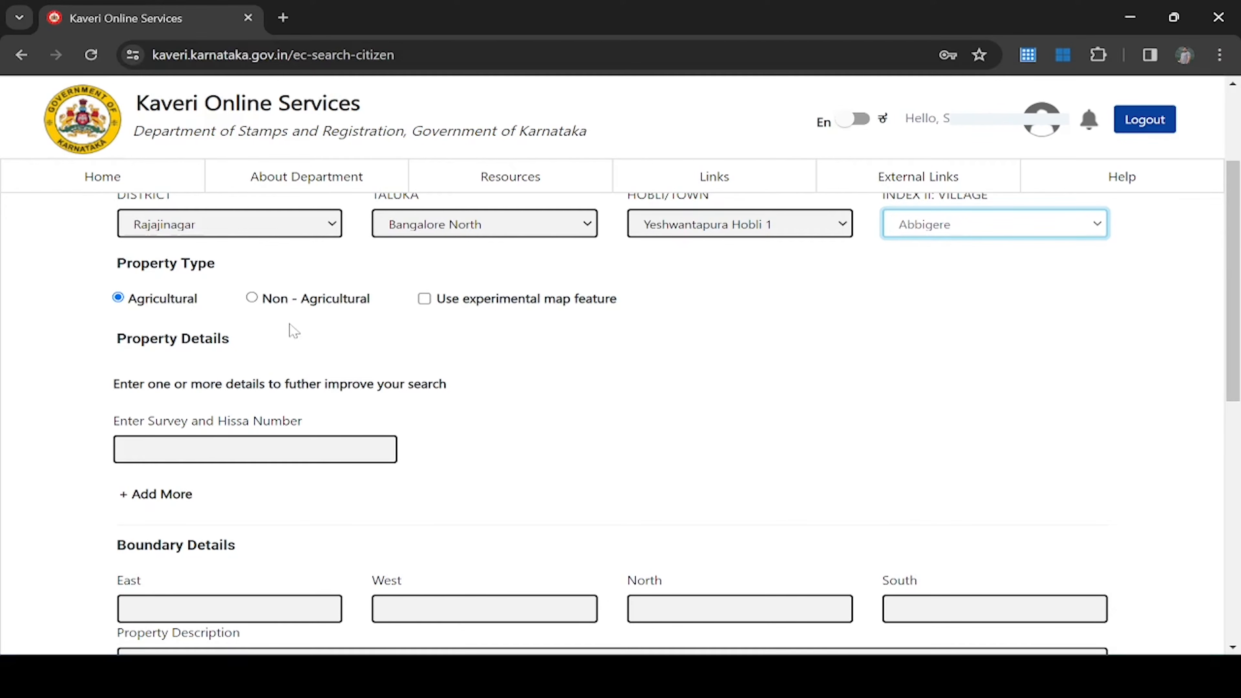
- Mark the property Non-Agricultural and enter Survey No 8/1 as its property number
click(252, 298)
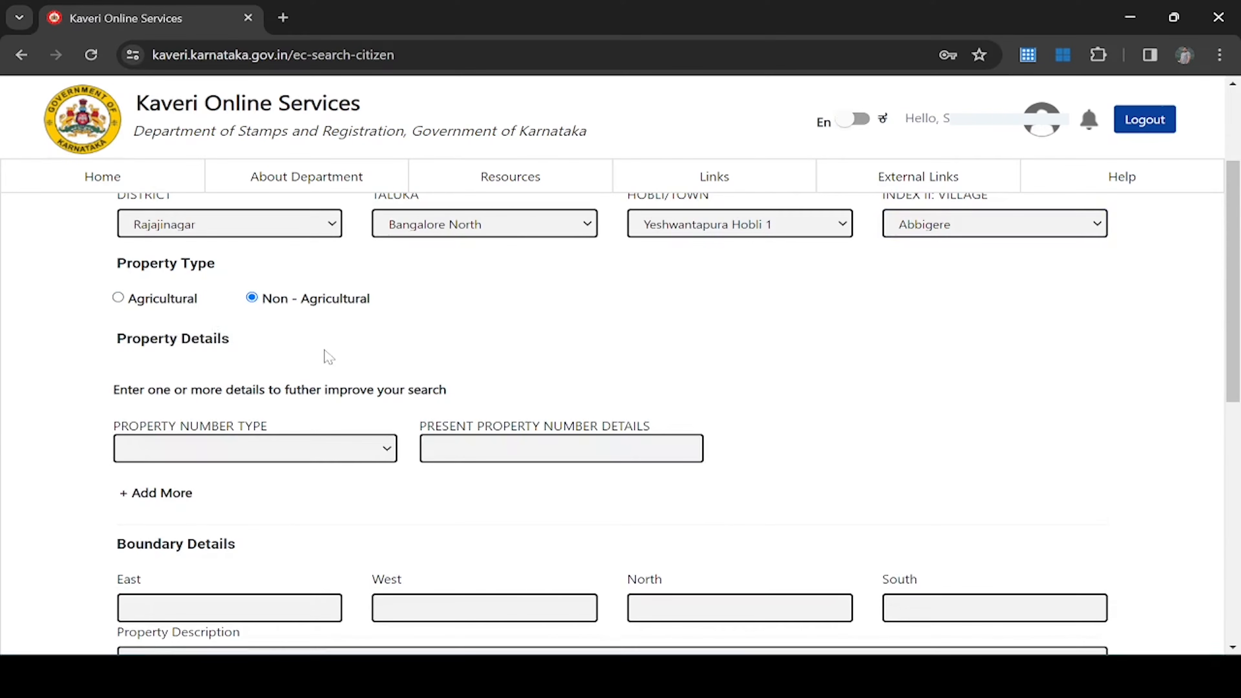
scroll(326, 355, down, 2)
scroll(327, 355, up, 1)
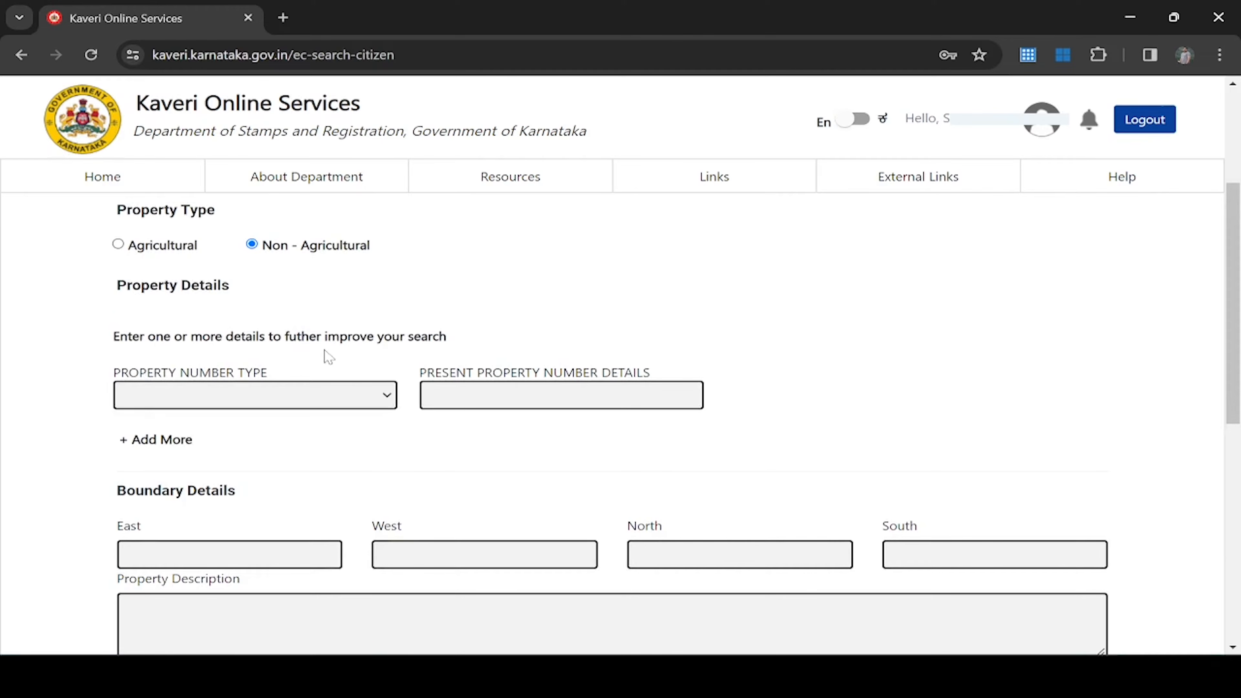
scroll(386, 446, down, 1)
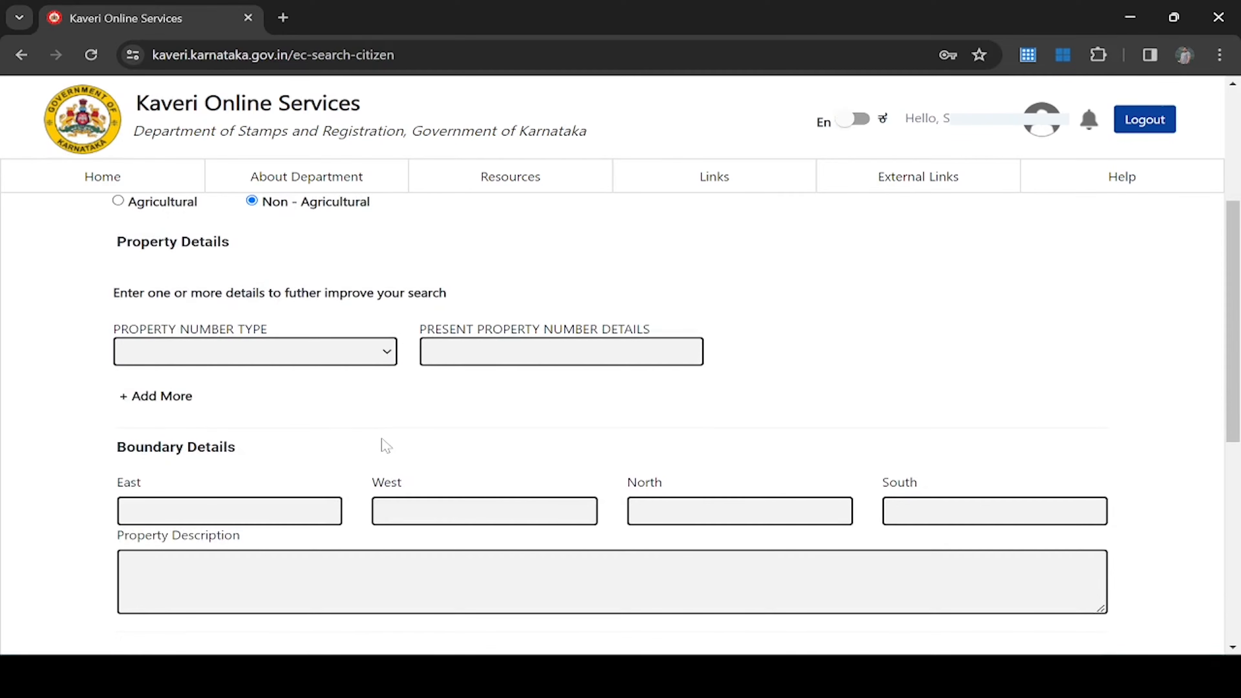
click(361, 362)
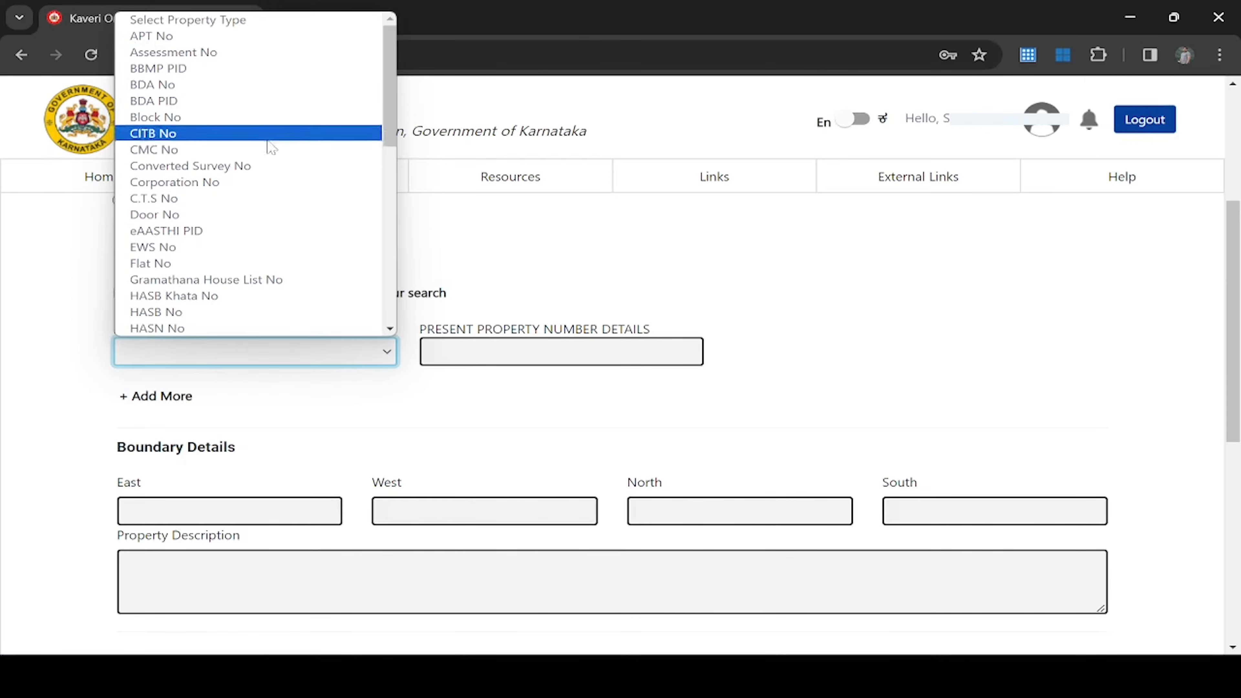
scroll(269, 155, down, 7)
scroll(269, 156, down, 3)
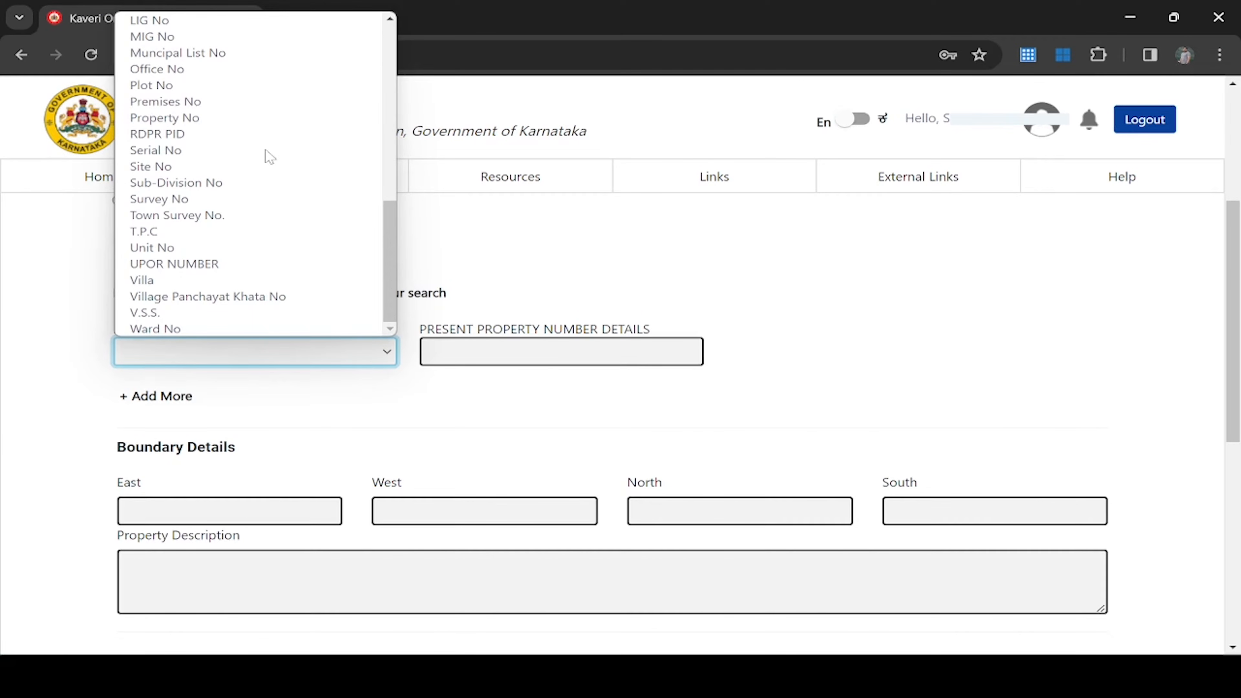
click(174, 199)
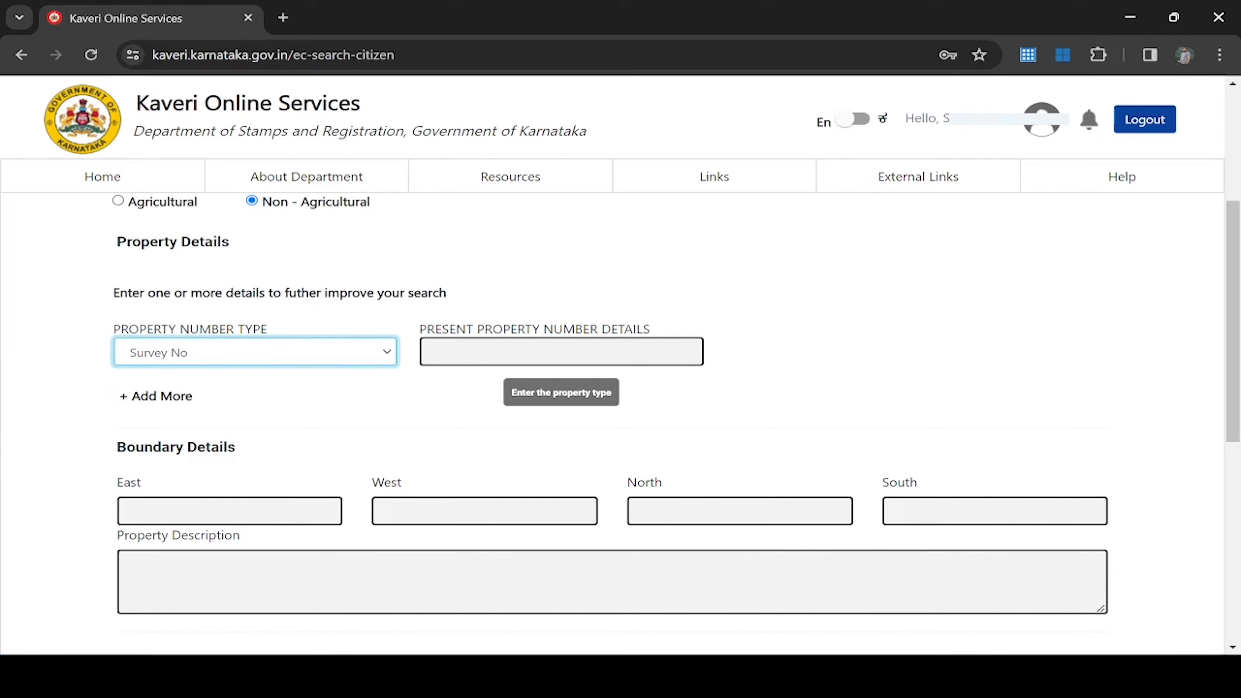
click(562, 352)
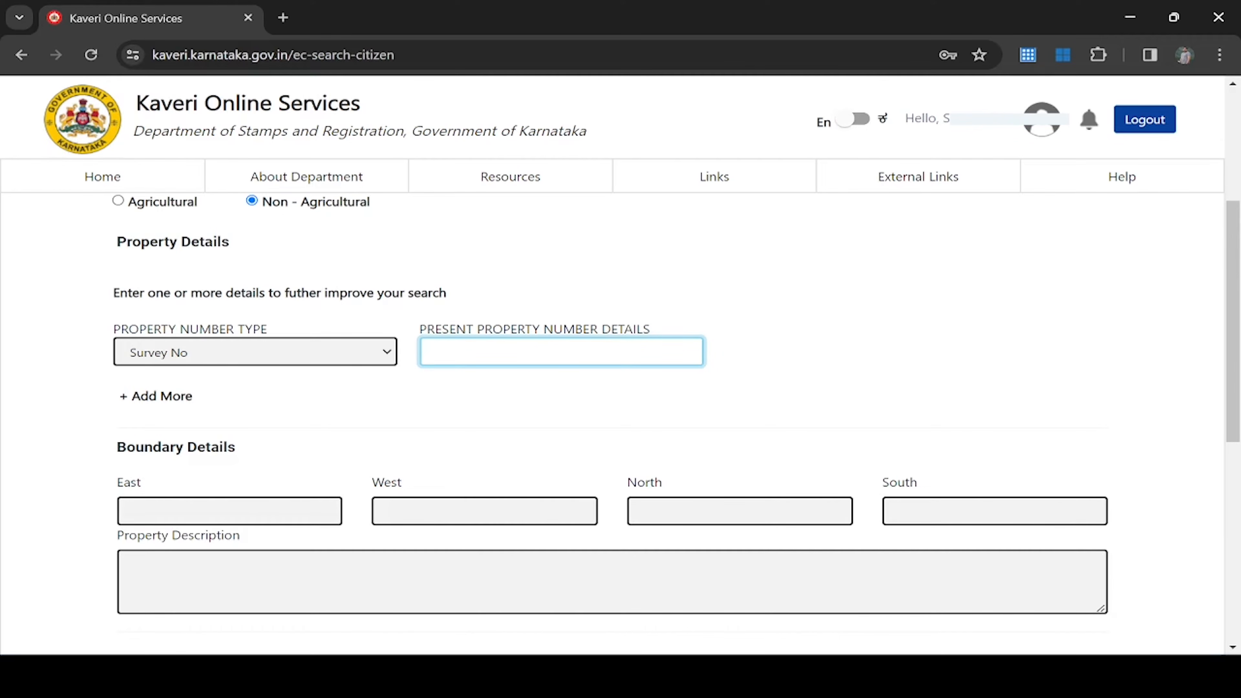
text(8/1)
click(387, 405)
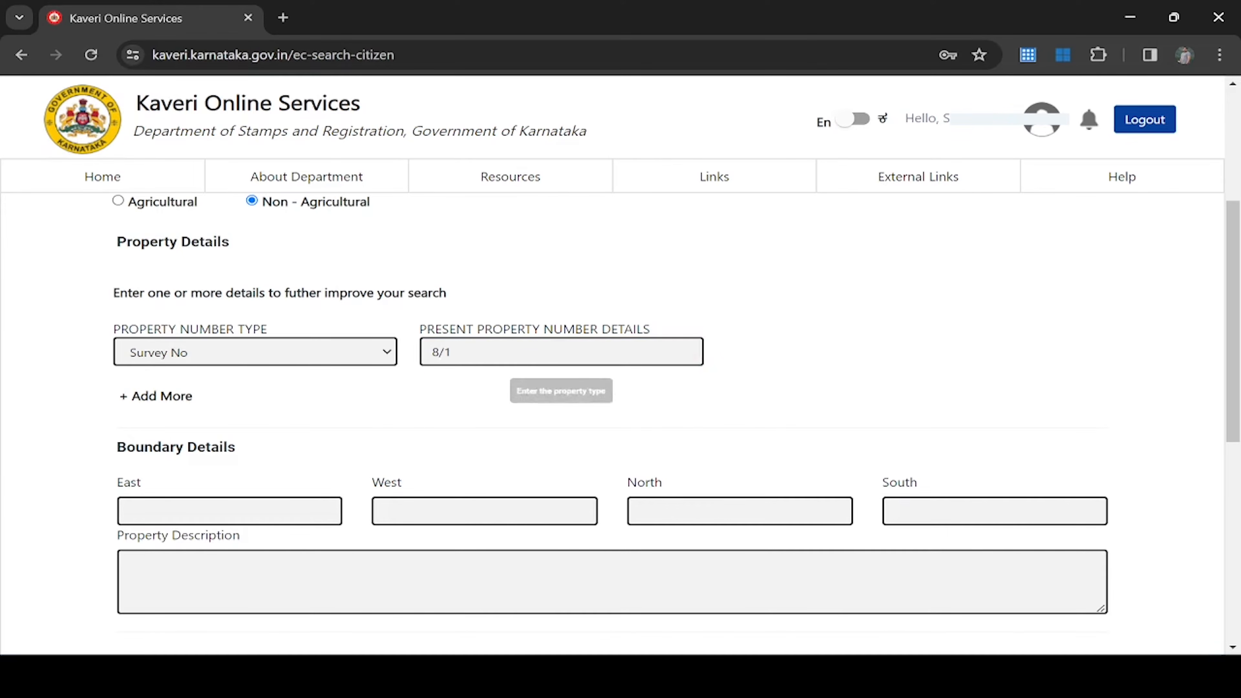
click(171, 397)
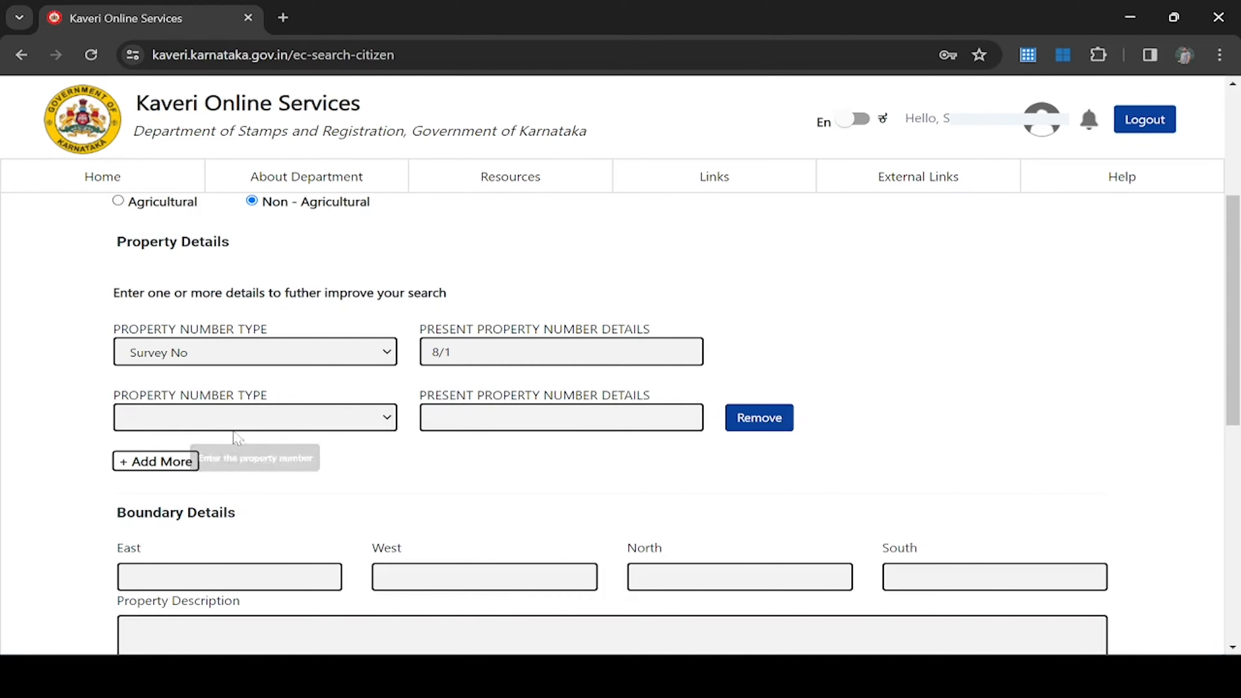
click(281, 419)
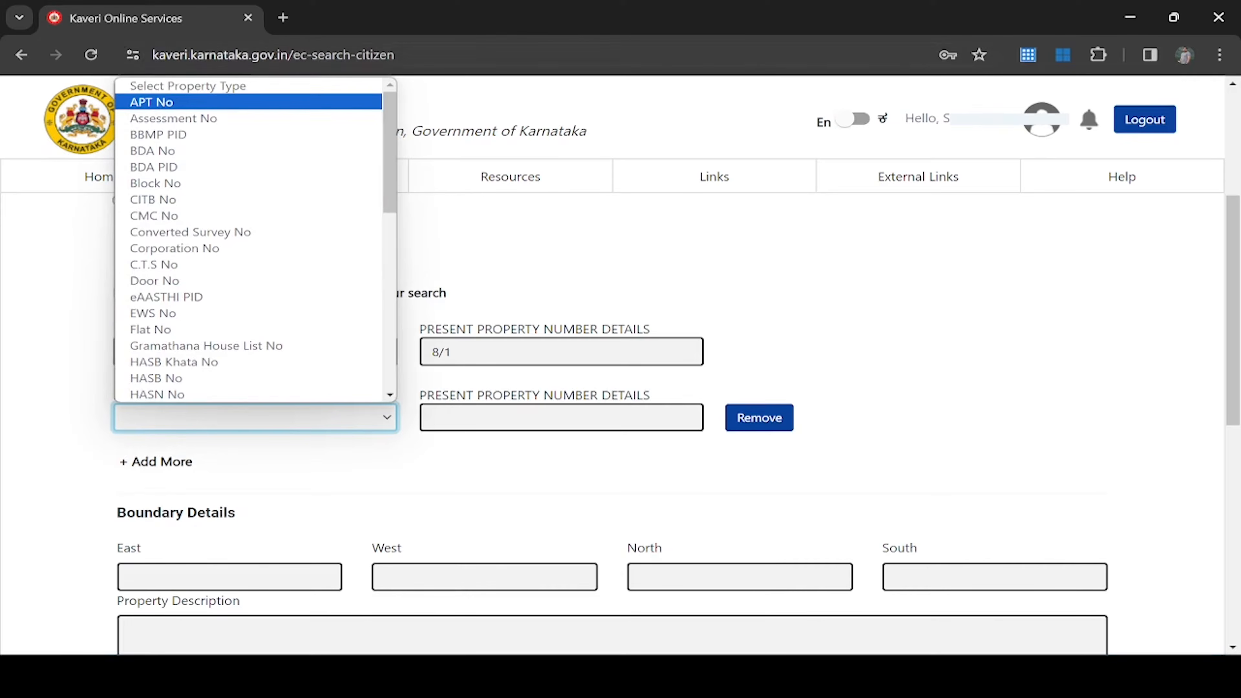
click(158, 133)
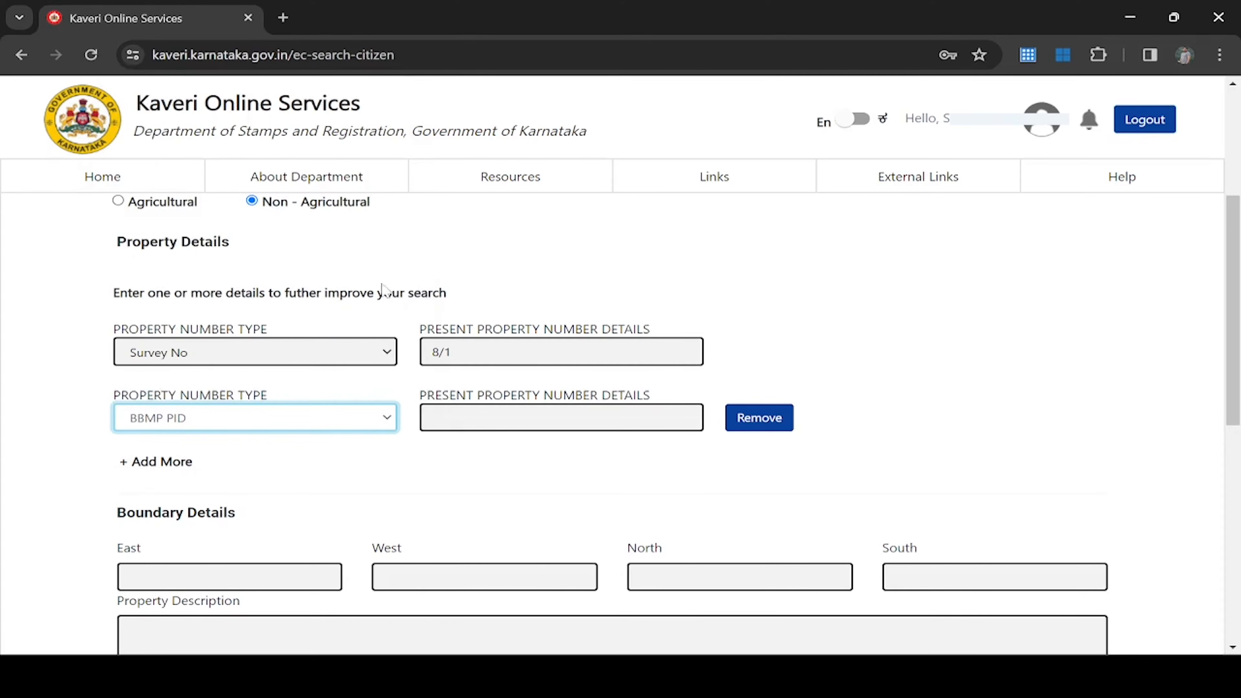
click(562, 418)
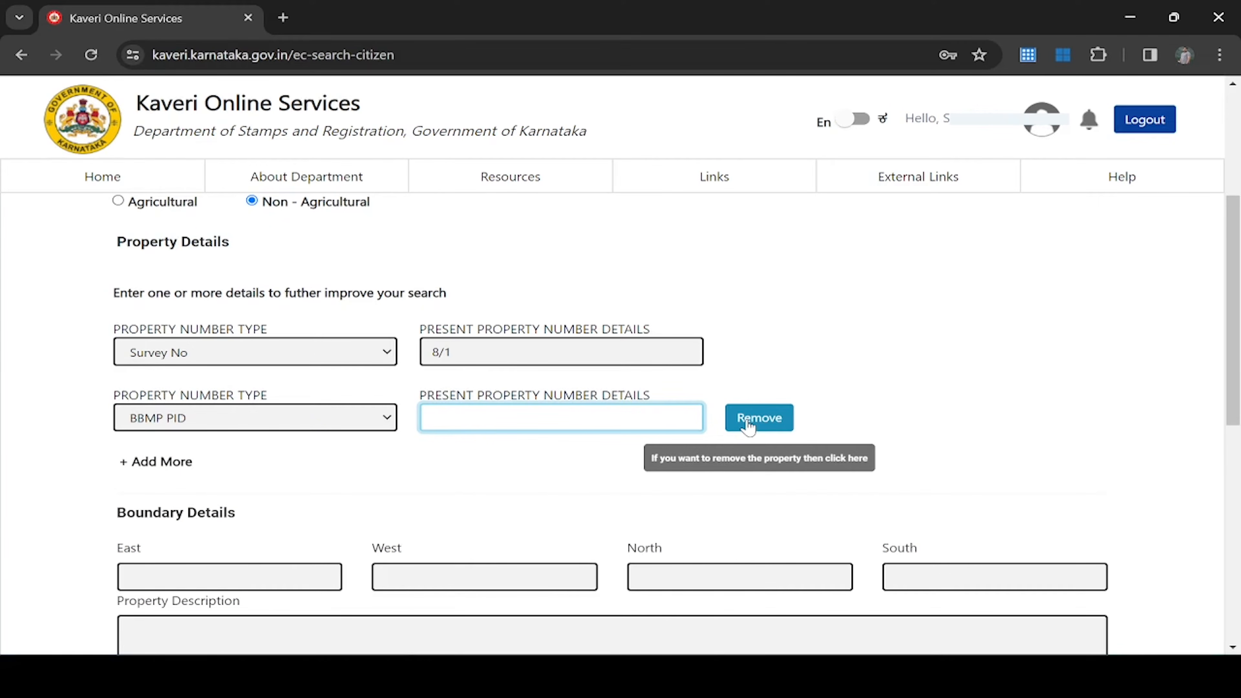
click(748, 423)
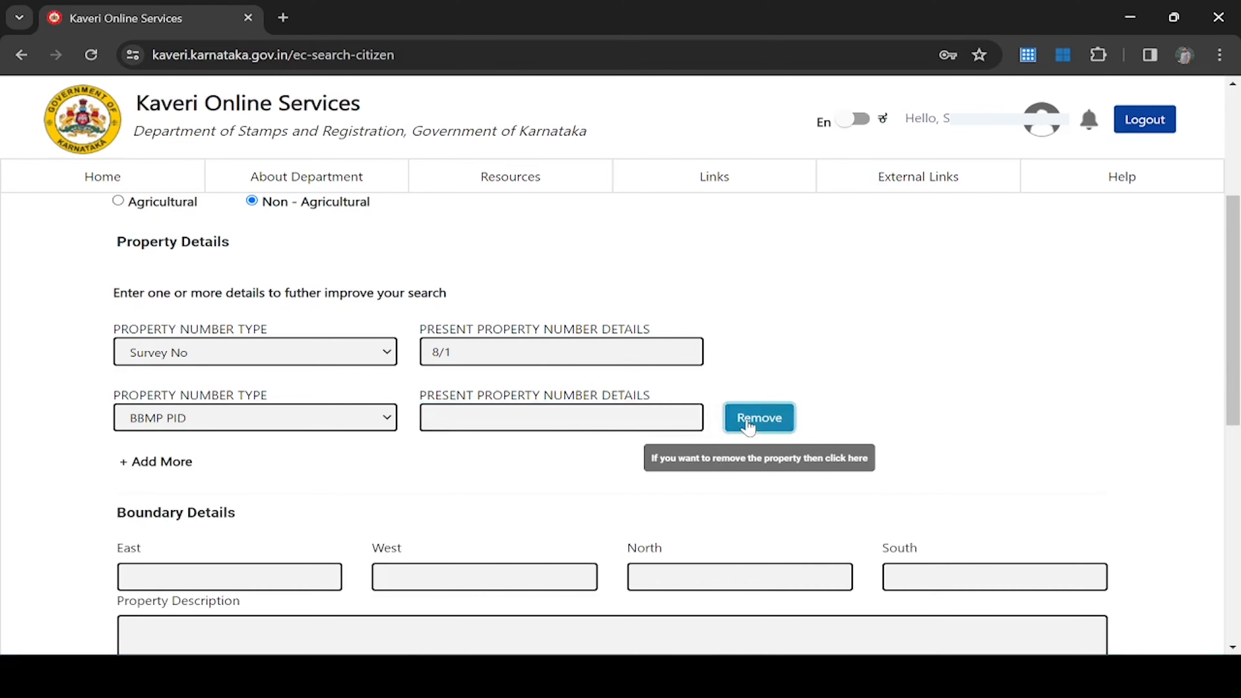
scroll(358, 429, down, 3)
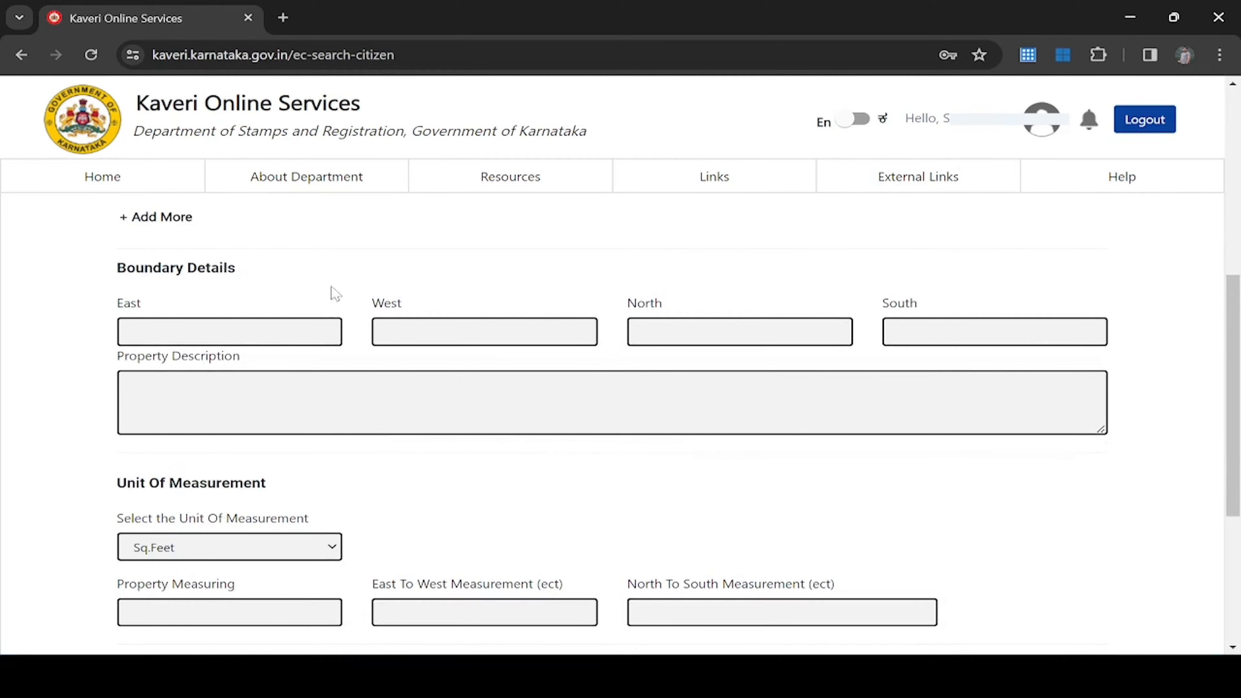
scroll(335, 293, up, 1)
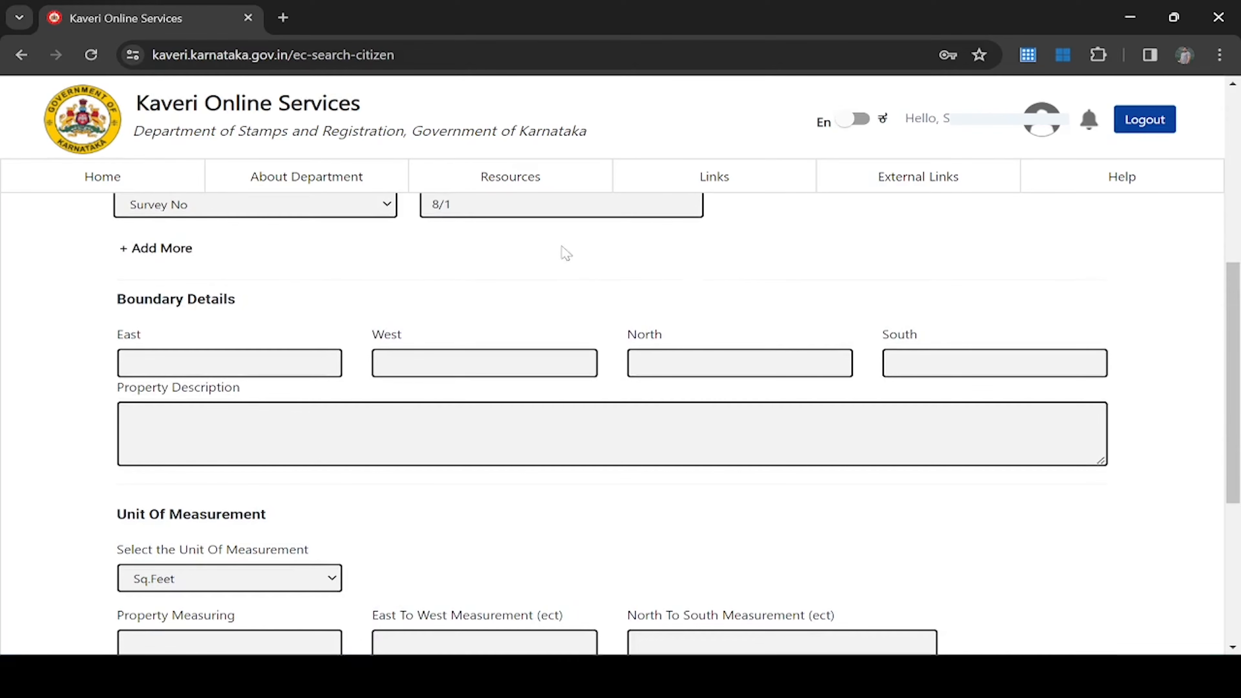
scroll(506, 276, up, 2)
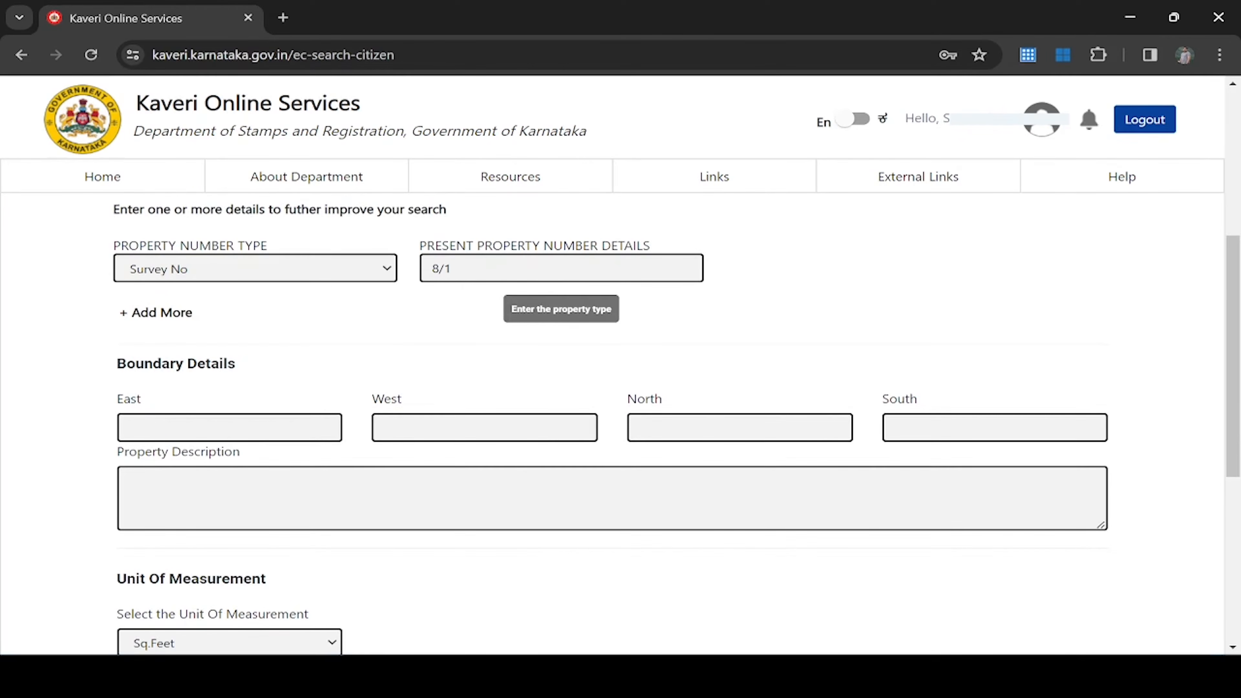
scroll(507, 276, up, 2)
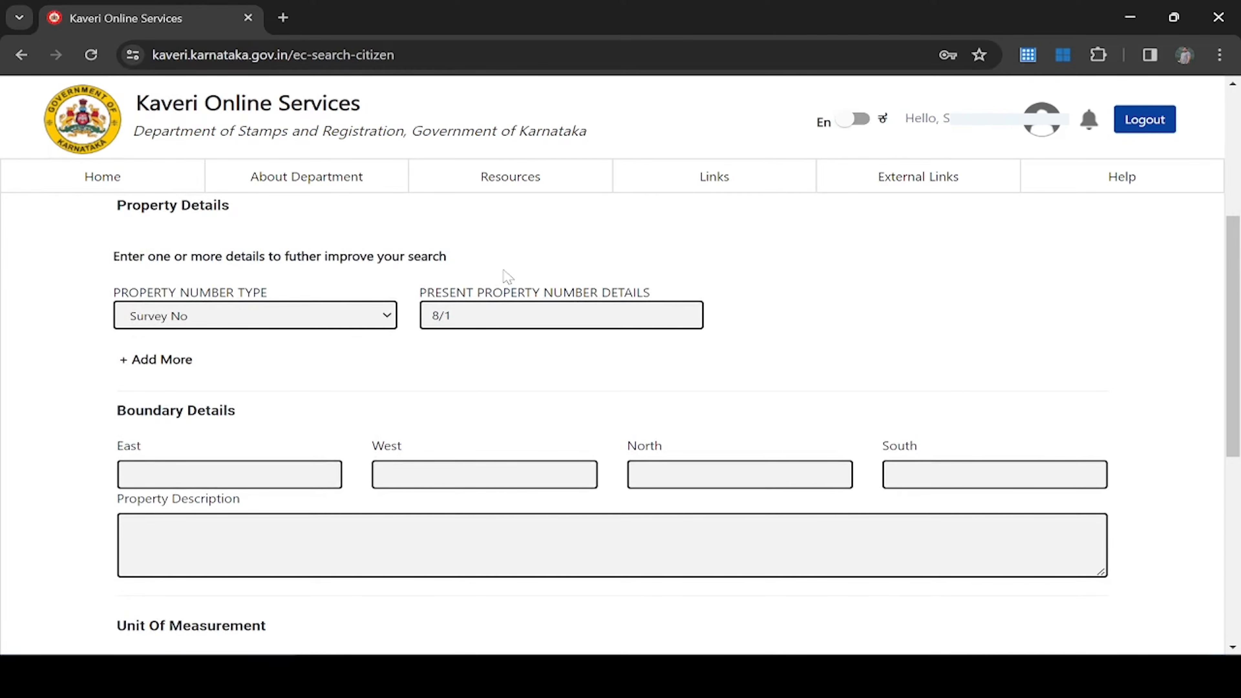
scroll(507, 276, down, 5)
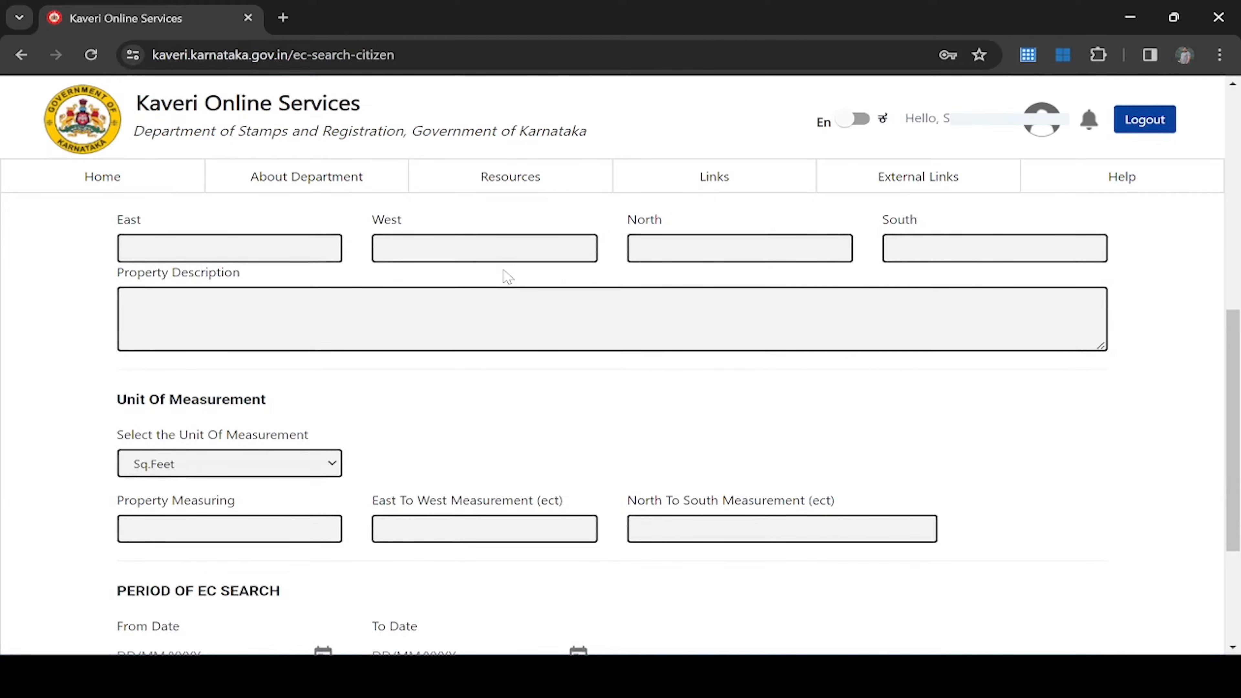
scroll(507, 276, up, 2)
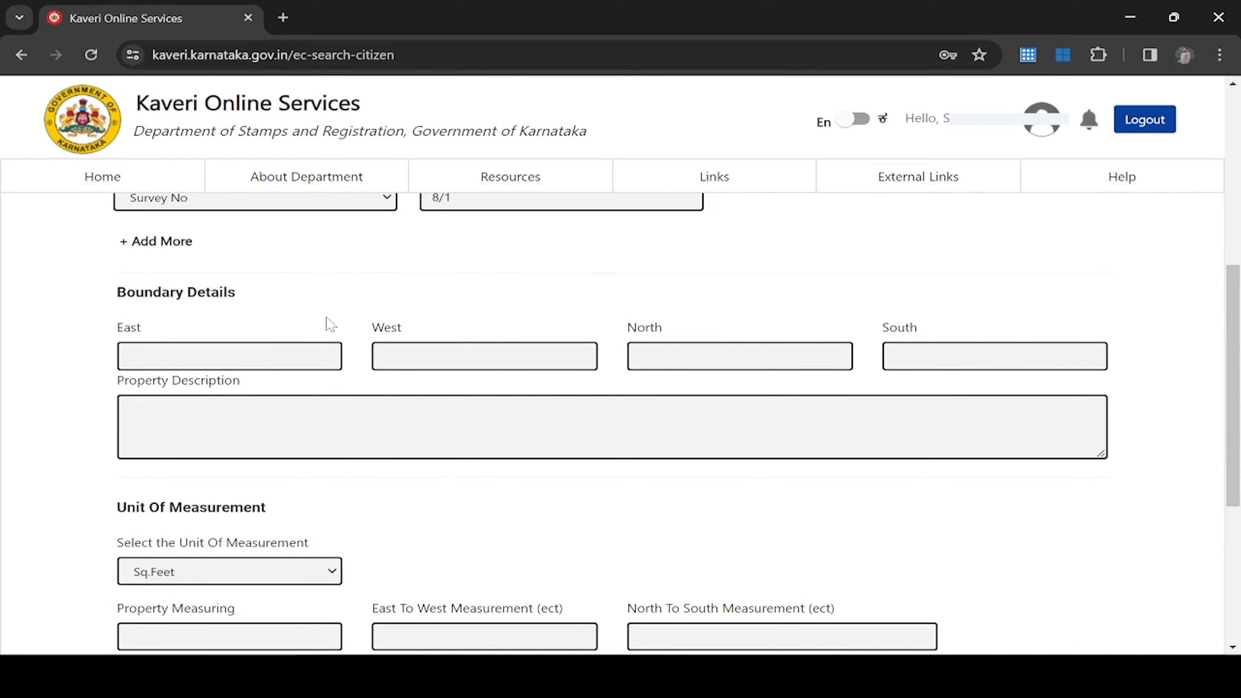
click(267, 351)
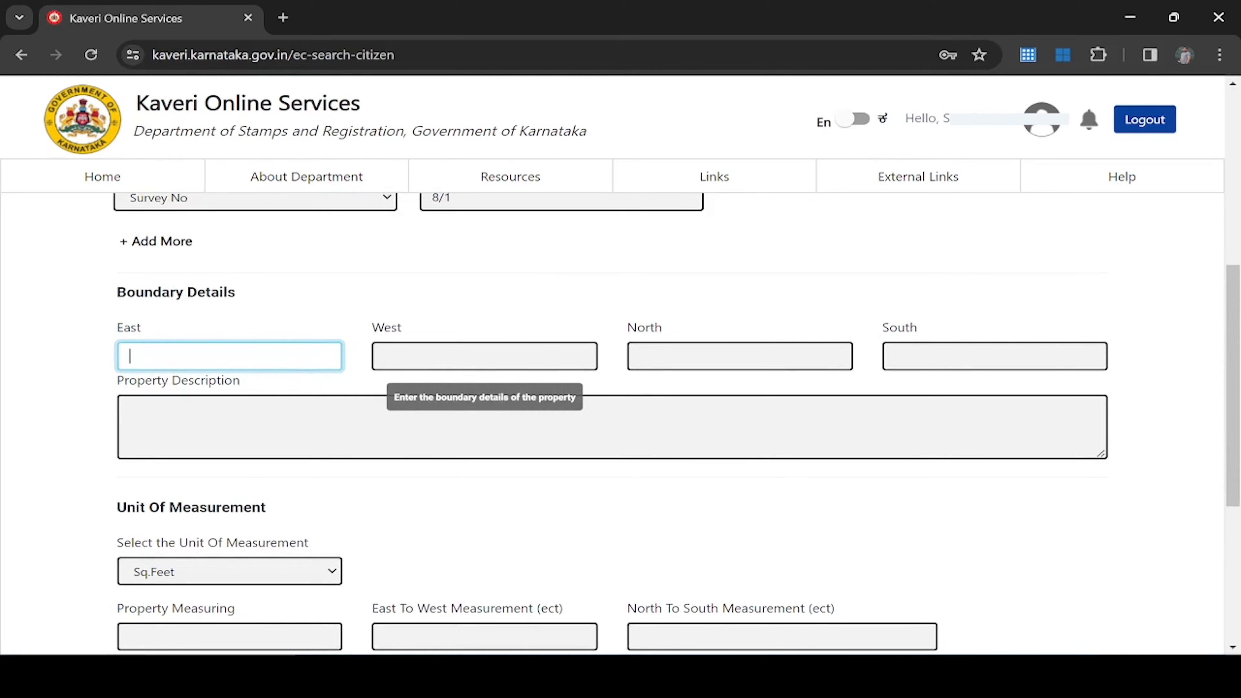
click(485, 356)
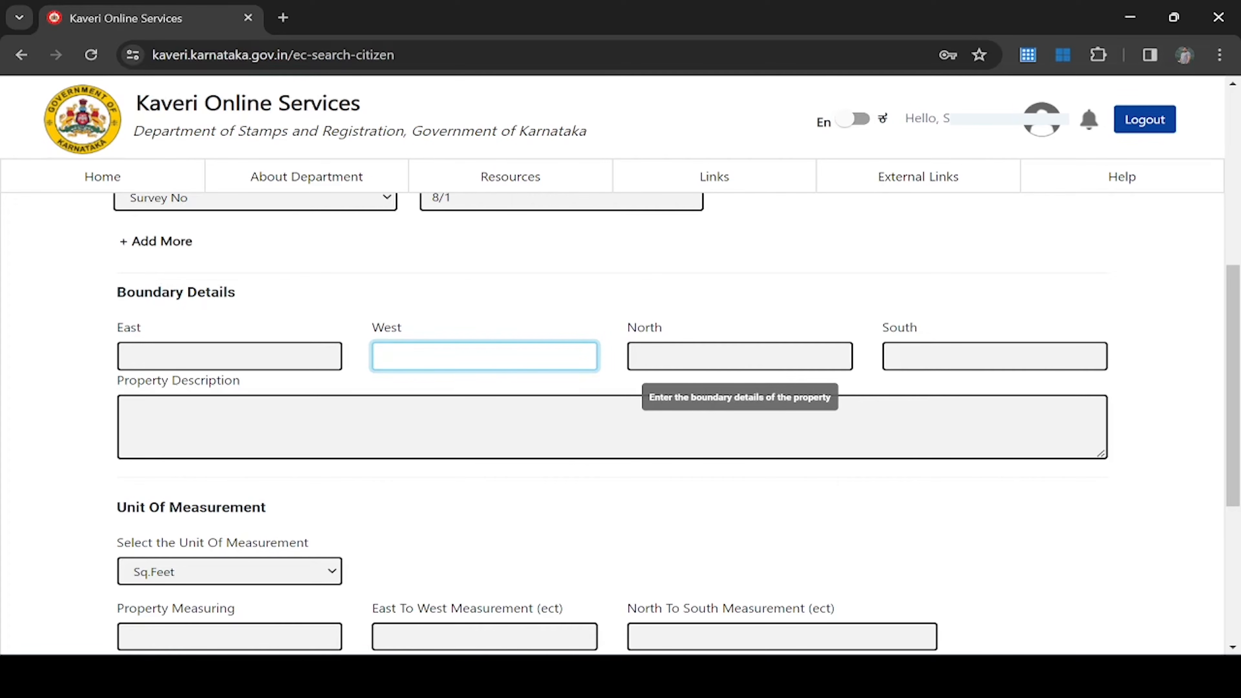
click(612, 427)
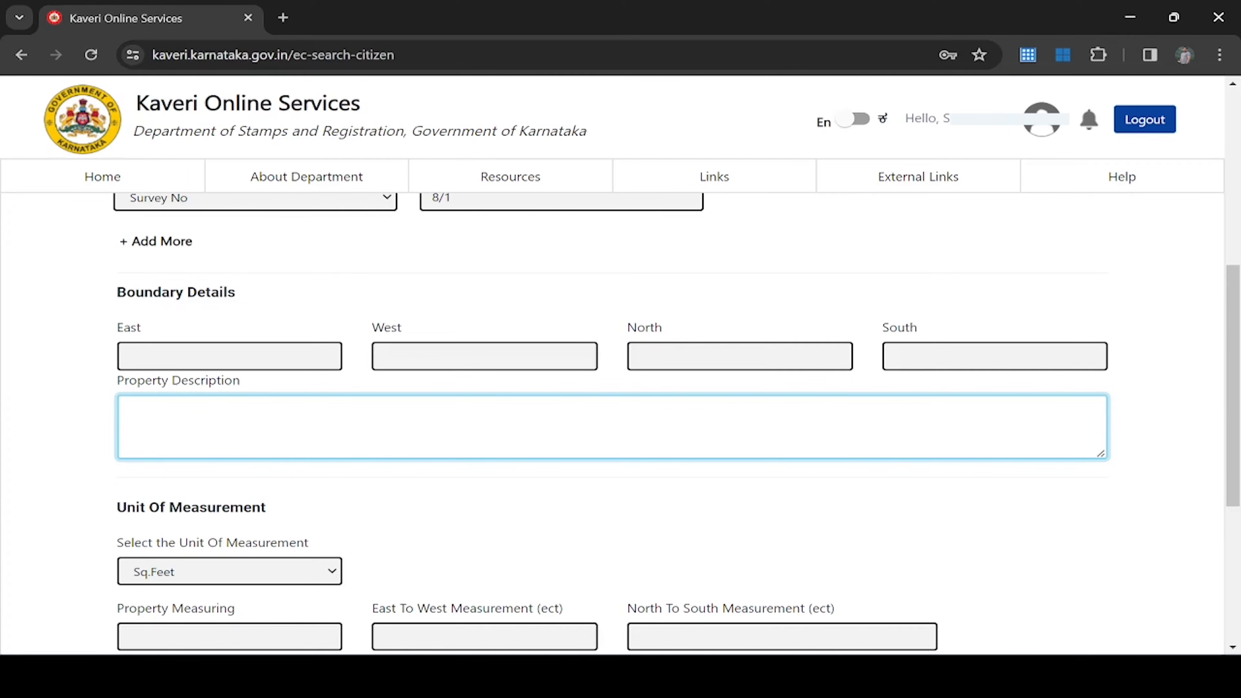
scroll(631, 425, down, 2)
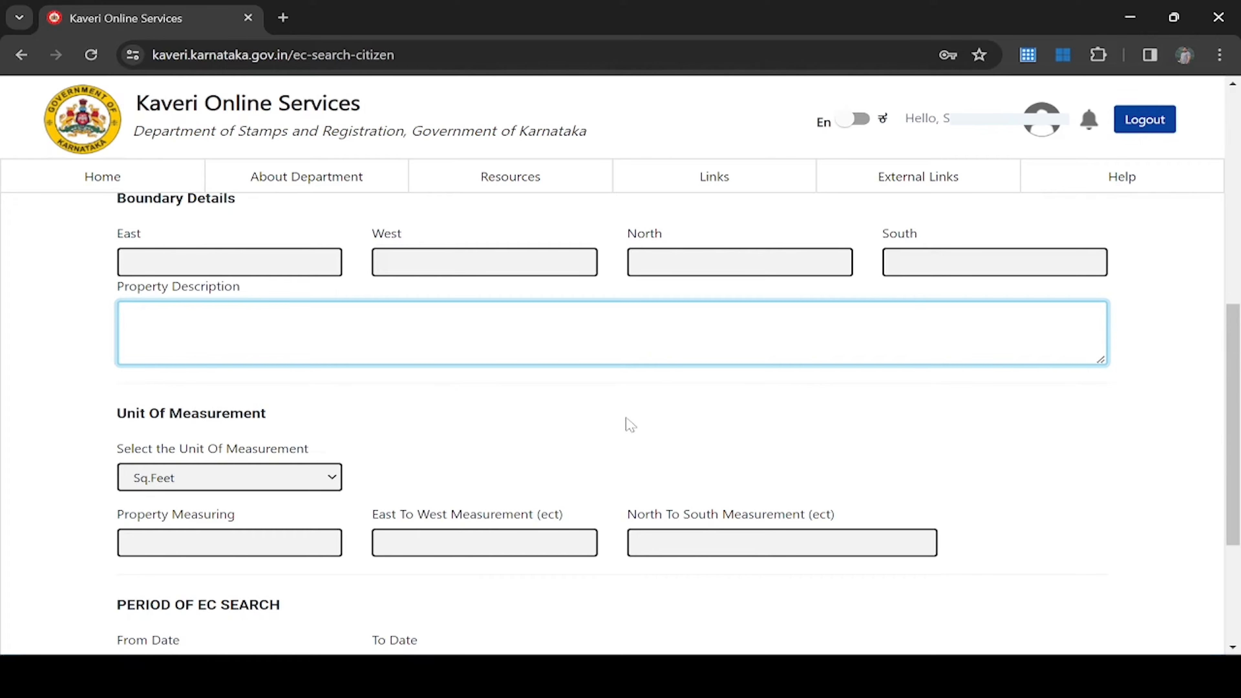
scroll(243, 477, down, 2)
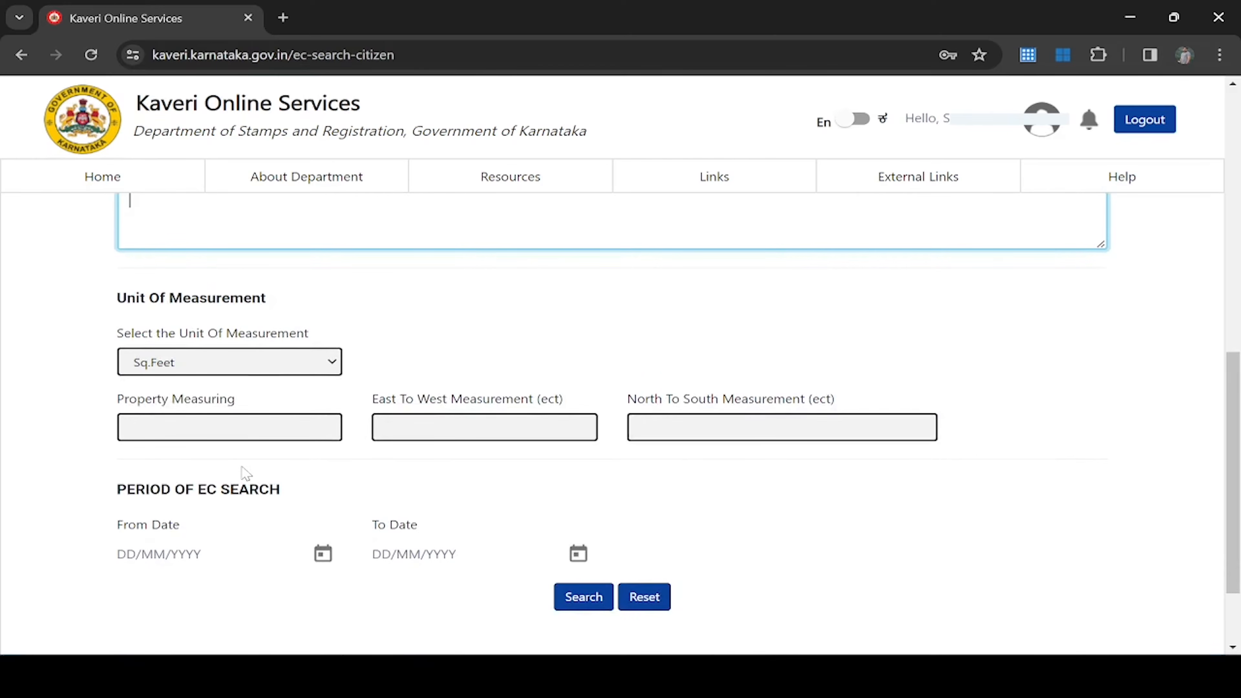
click(241, 370)
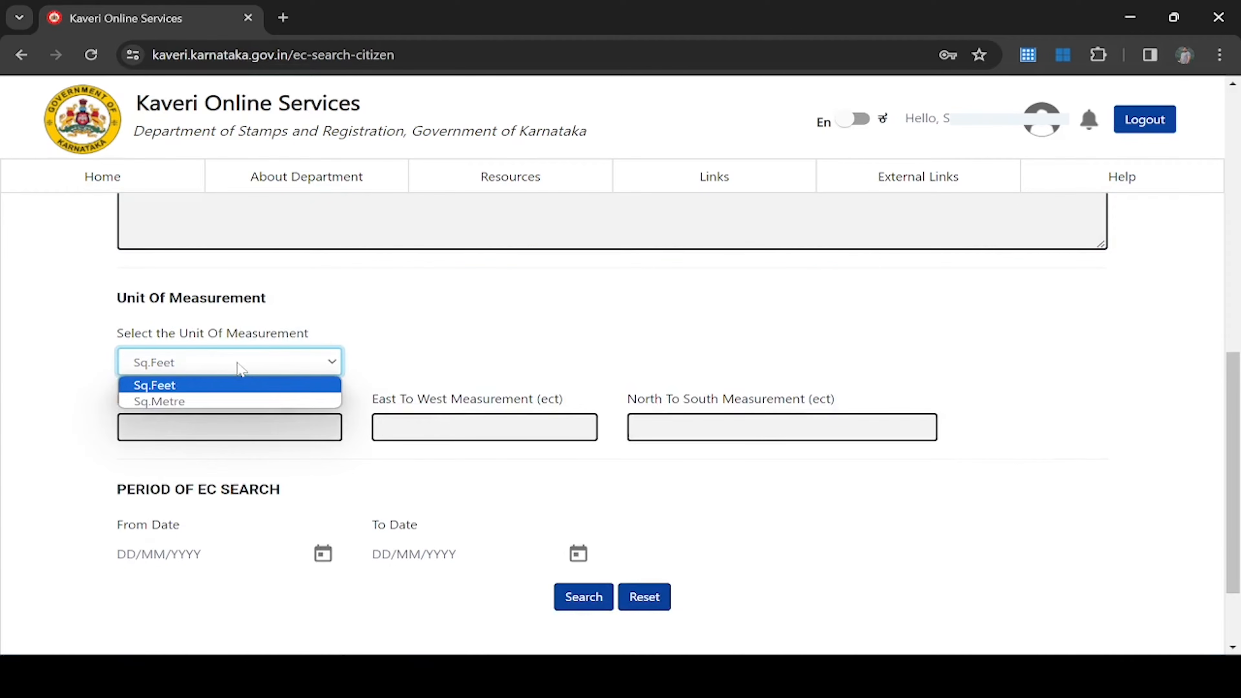
click(180, 387)
click(193, 371)
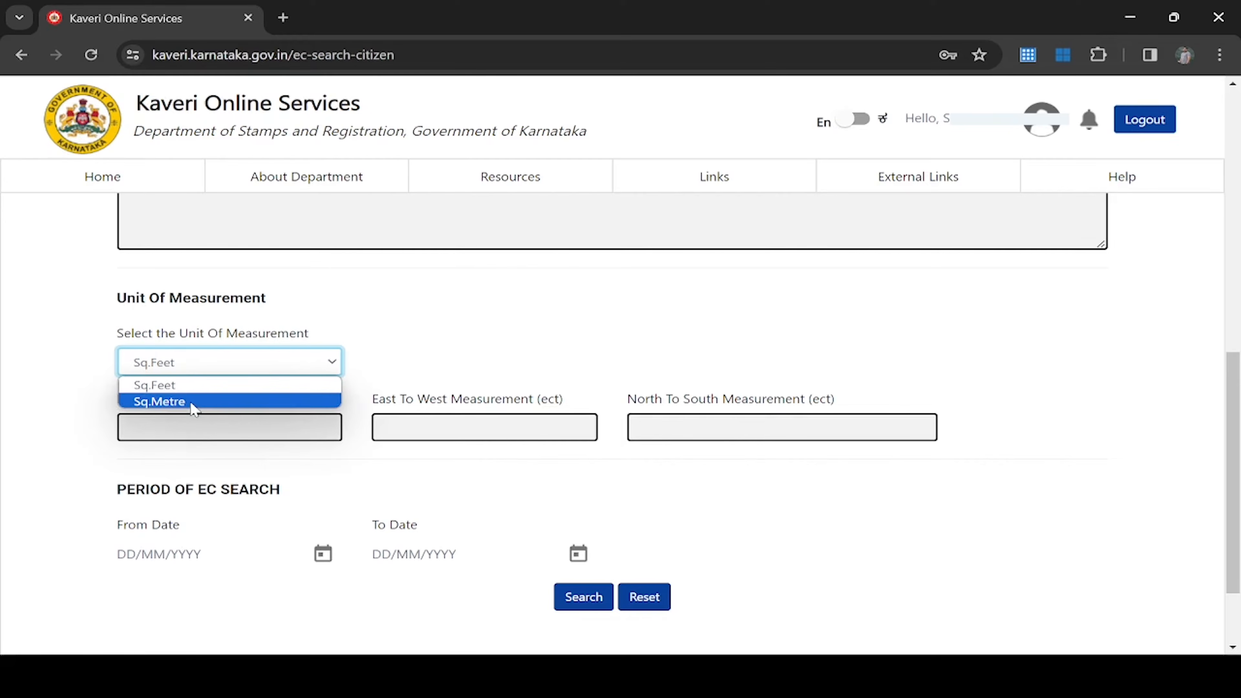
click(202, 388)
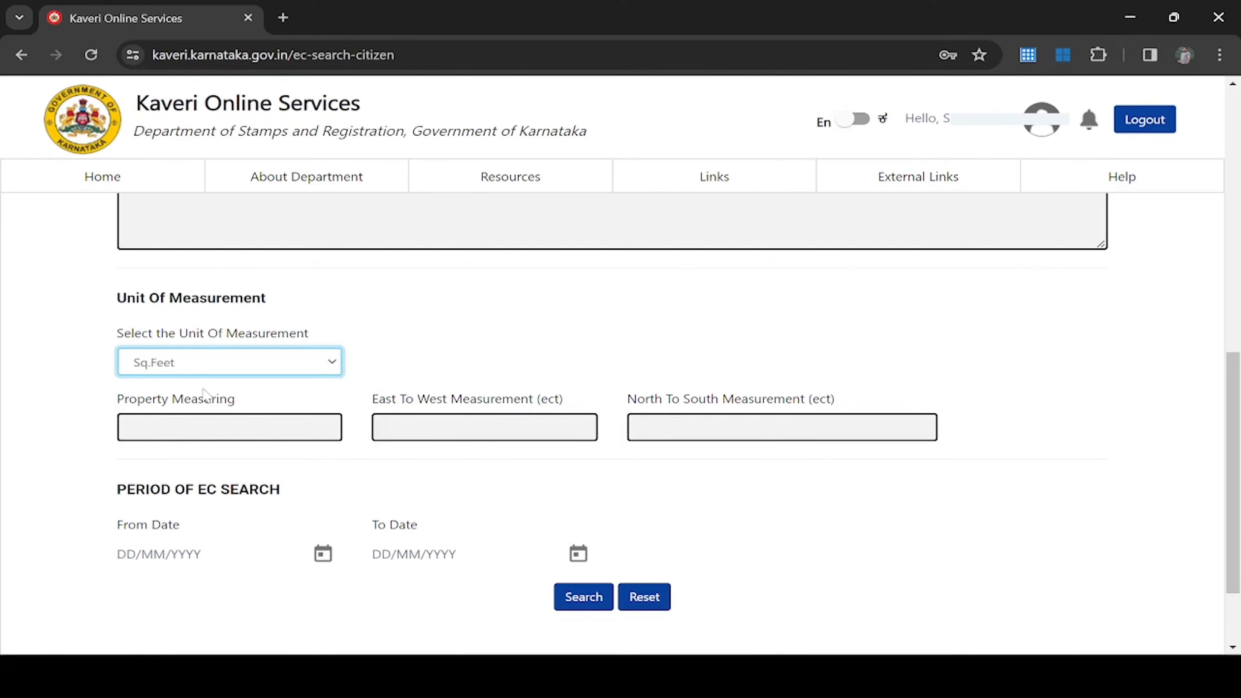
- Enter 1000 as the property's measured area
click(230, 427)
text(1000)
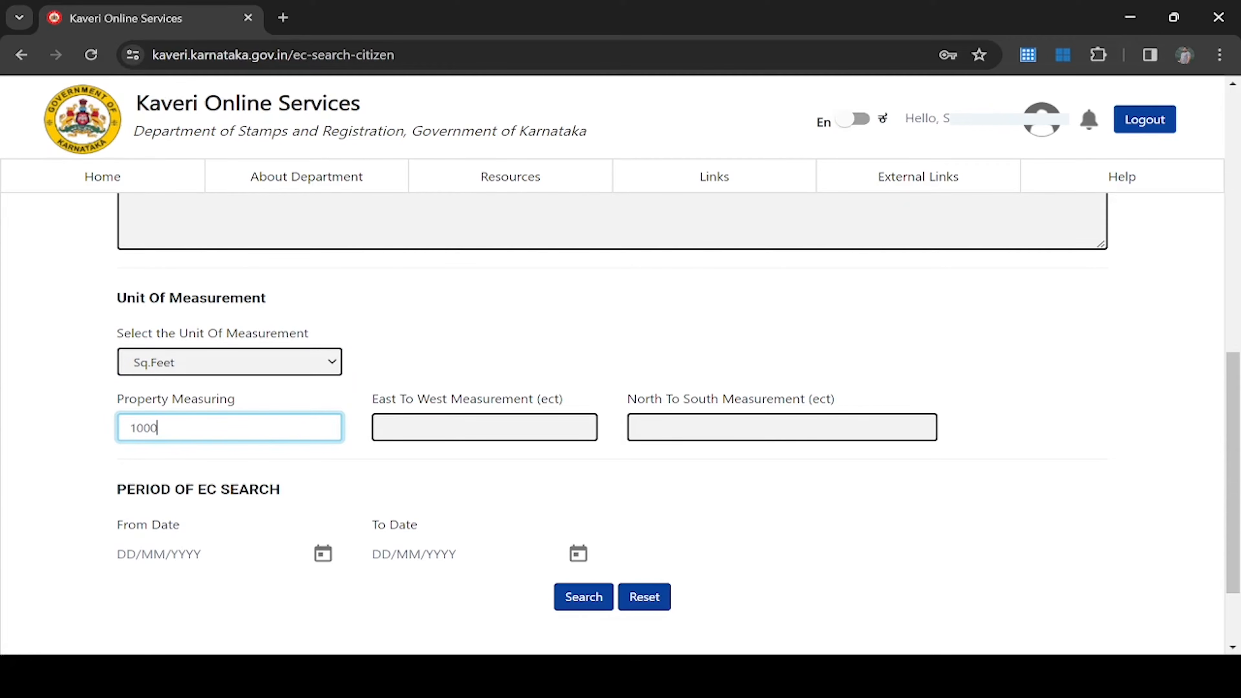
scroll(218, 416, down, 3)
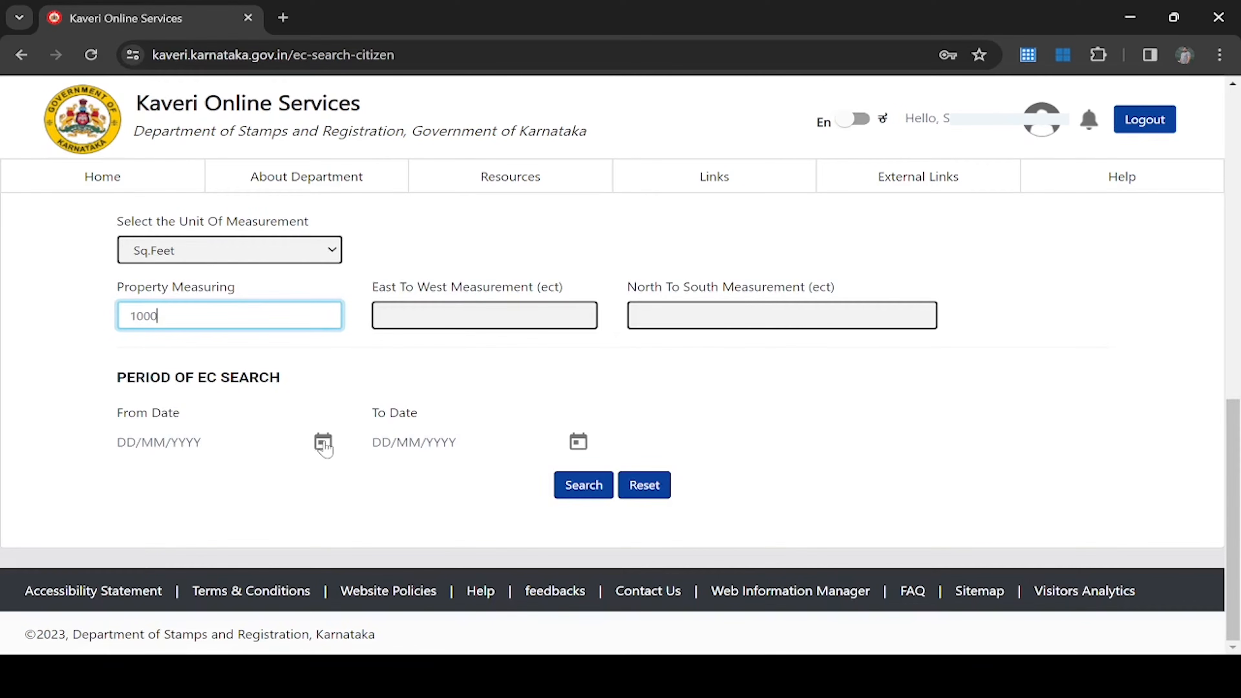
- Set the EC period from 1/2/2024 to 14/2/2024 and run the search
click(323, 443)
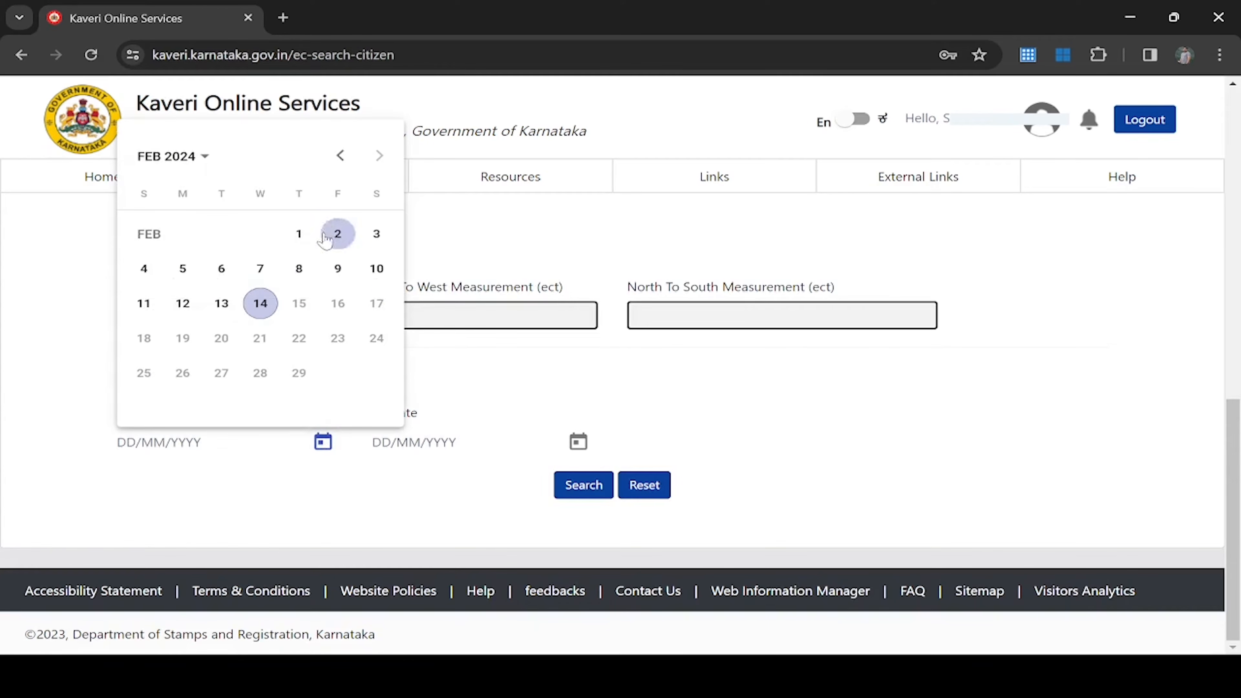
click(299, 236)
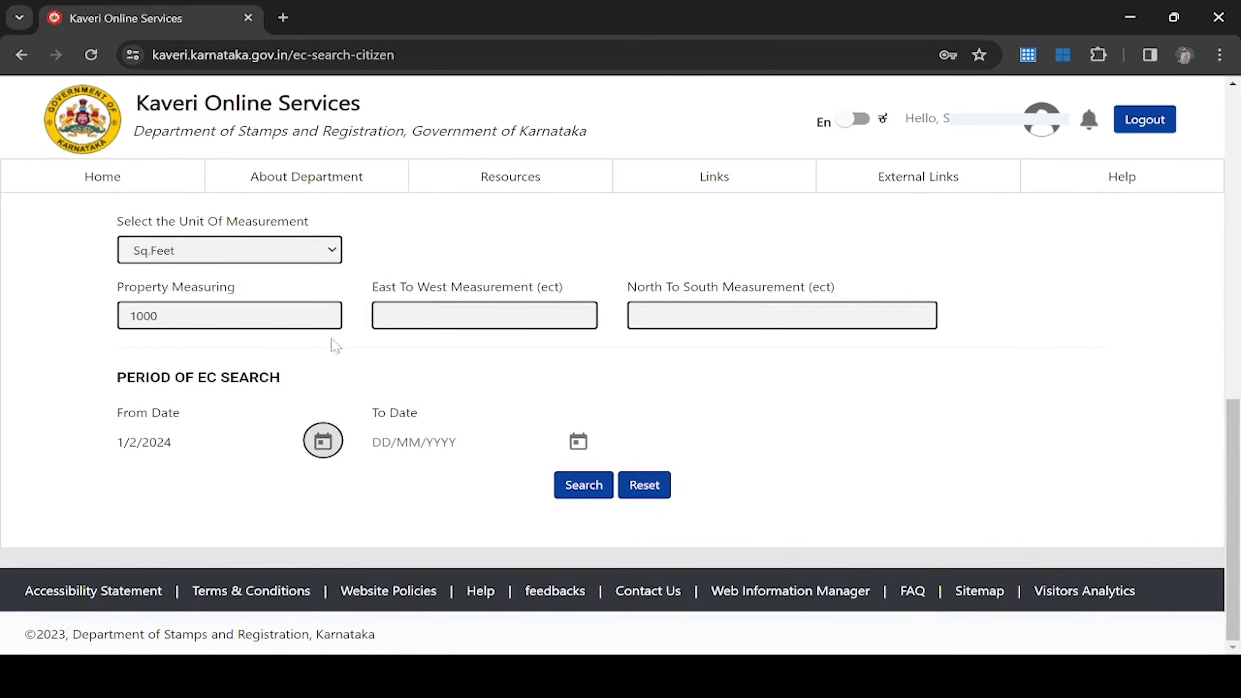
click(576, 438)
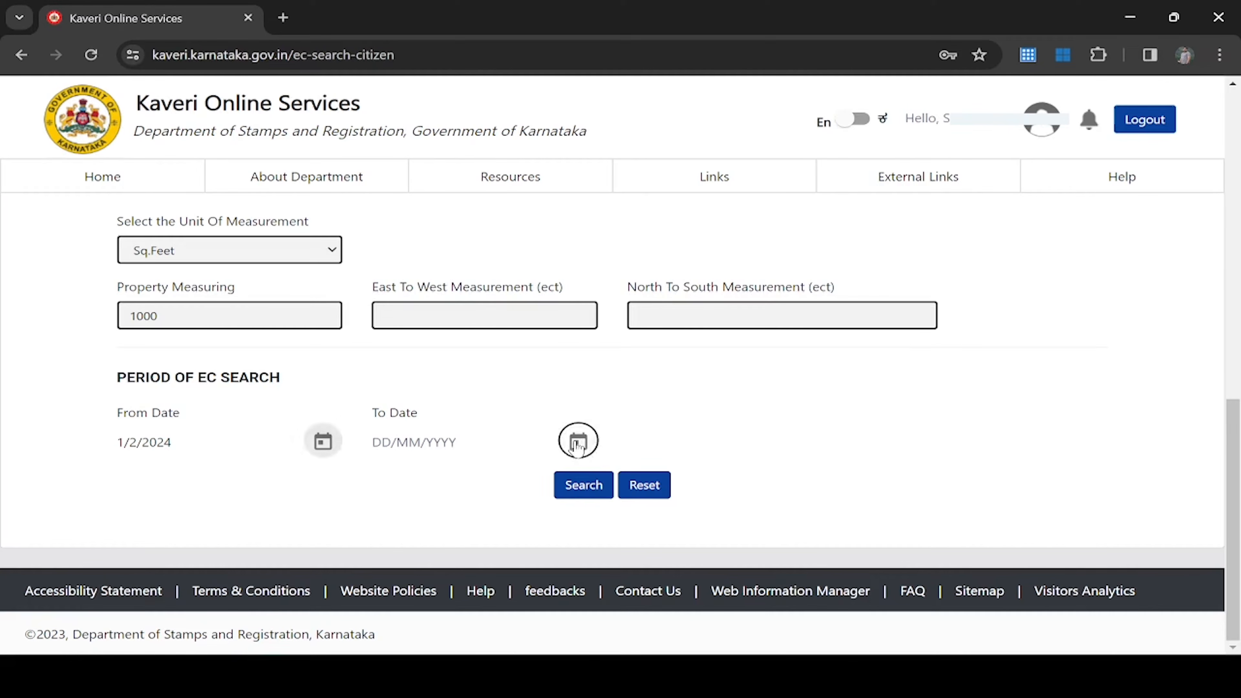
click(517, 309)
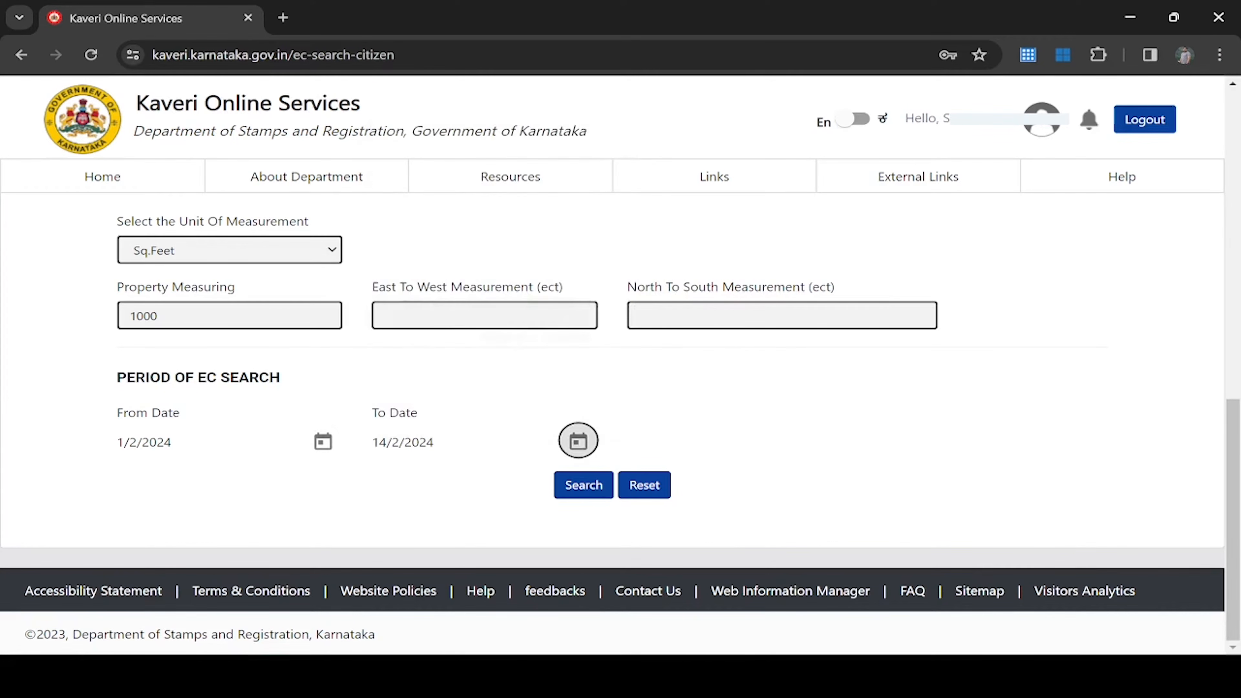
click(581, 486)
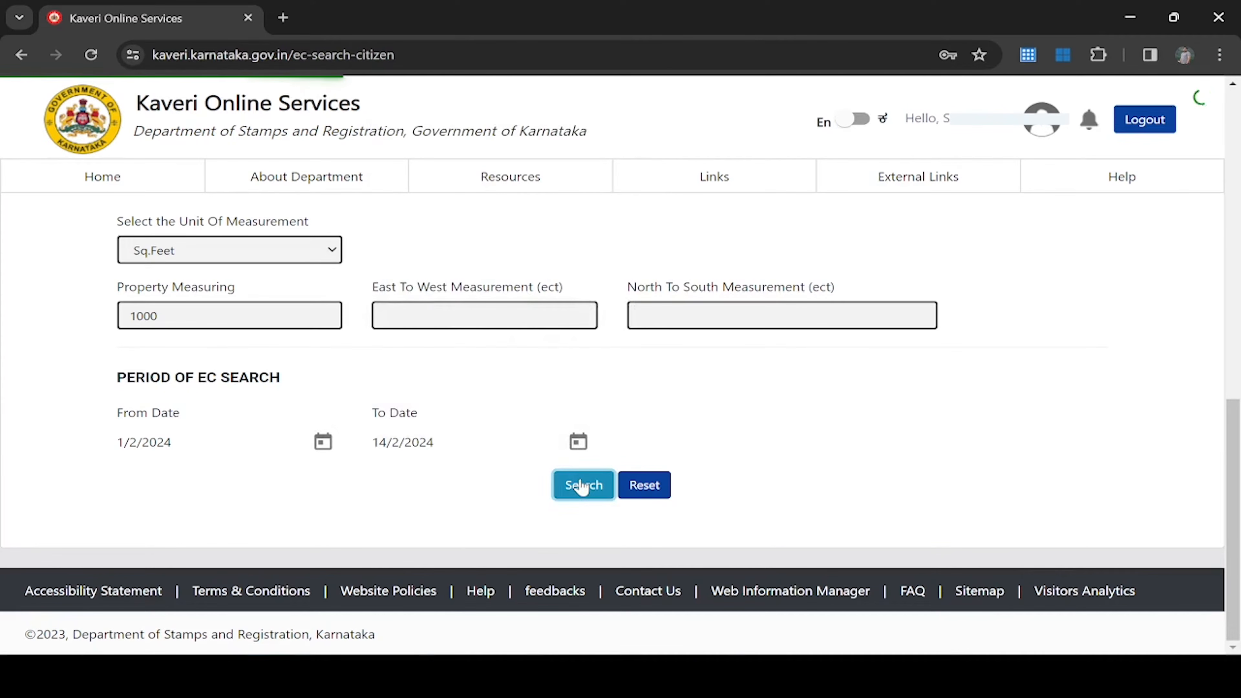
- Scroll through the results table to review the two matching records
scroll(581, 486, down, 8)
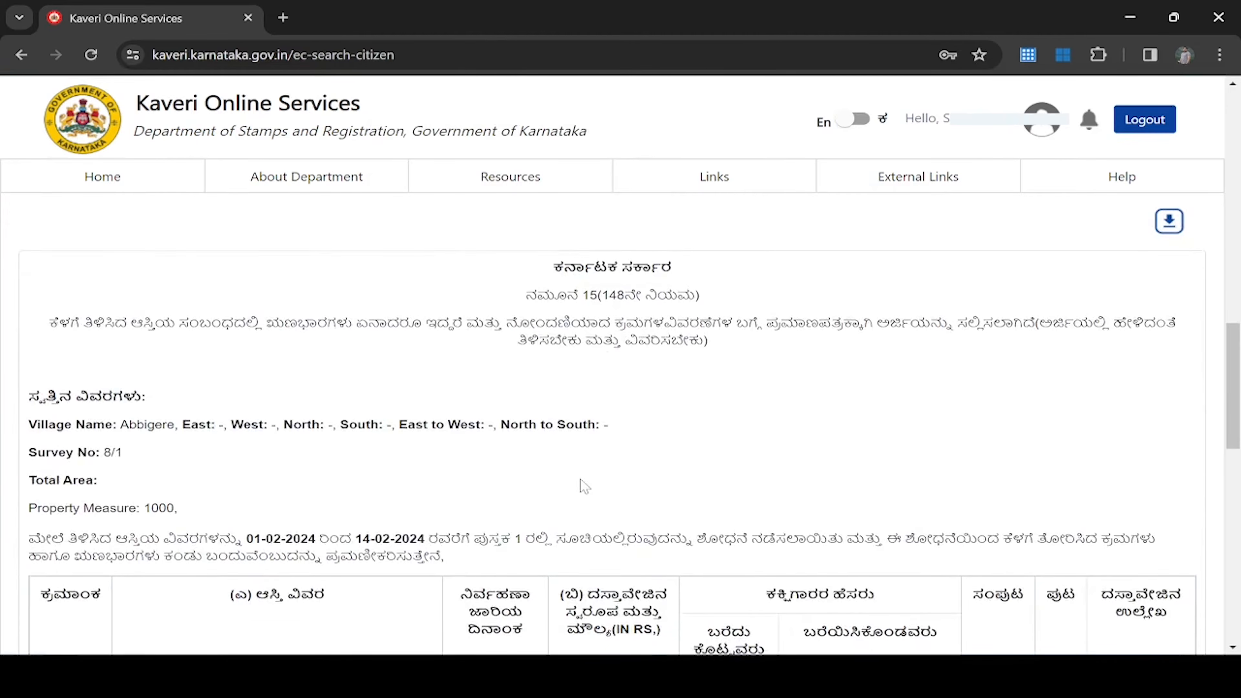
scroll(567, 433, up, 3)
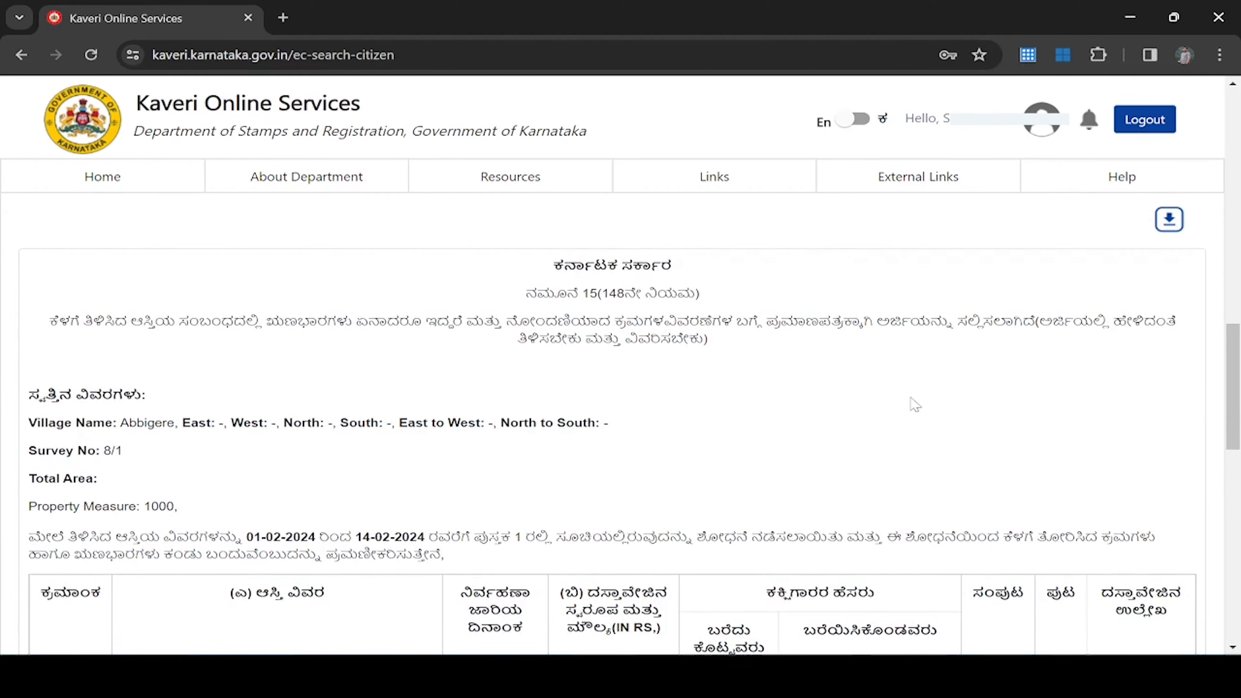
scroll(915, 405, down, 2)
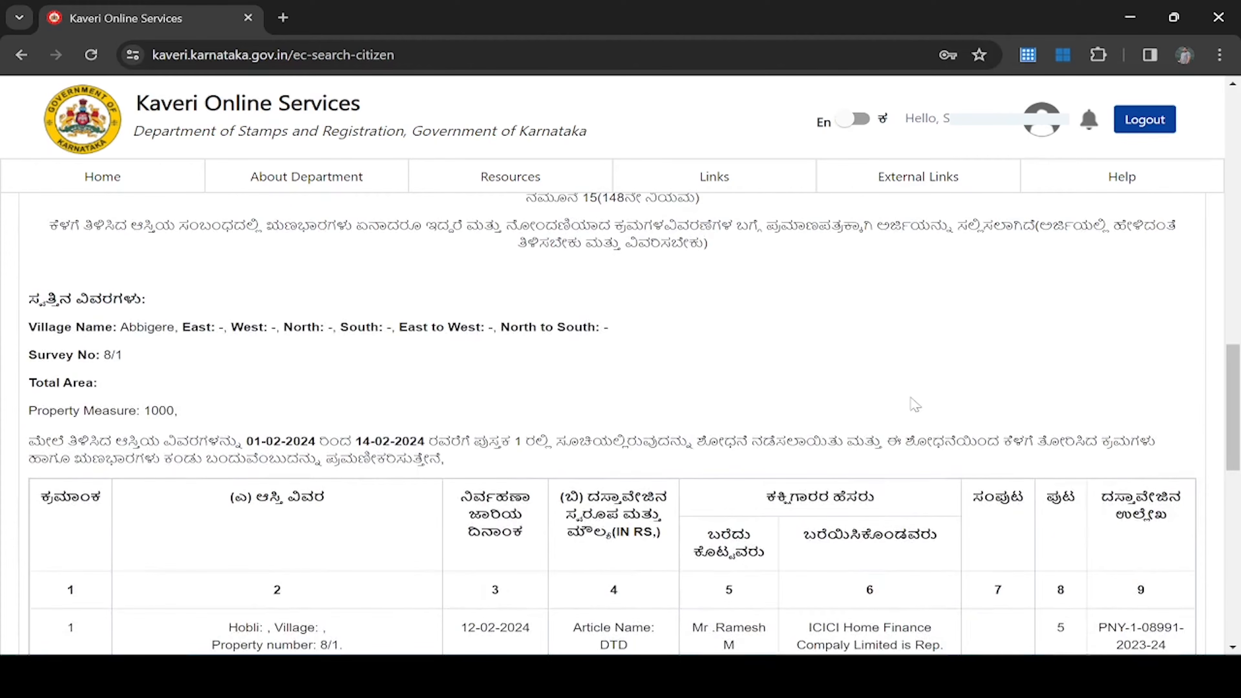
scroll(915, 405, down, 3)
scroll(915, 405, down, 3)
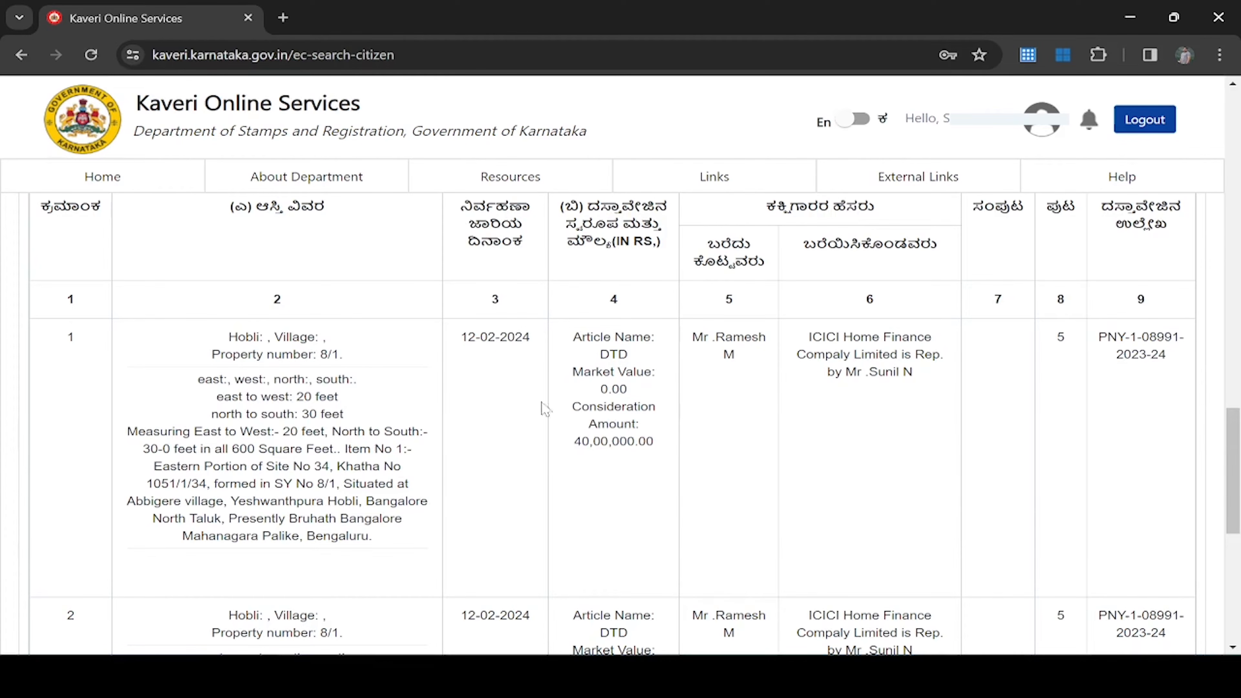
scroll(523, 474, down, 4)
scroll(521, 470, up, 3)
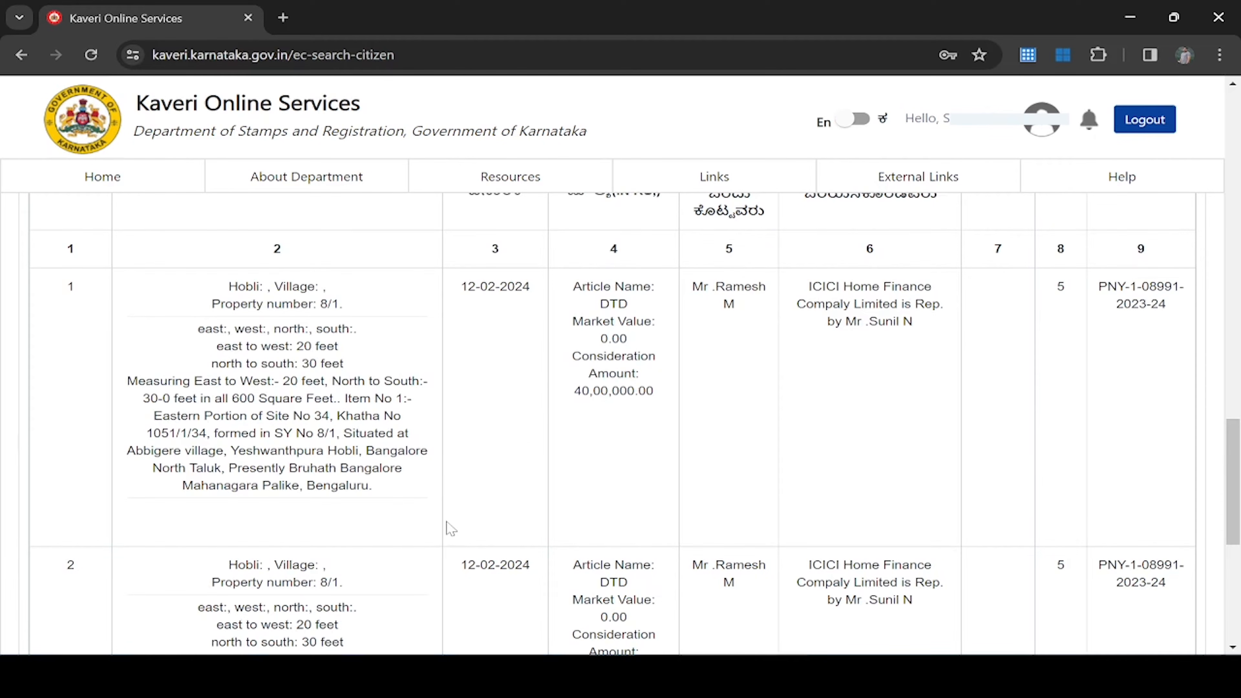
scroll(451, 528, down, 3)
scroll(450, 529, down, 2)
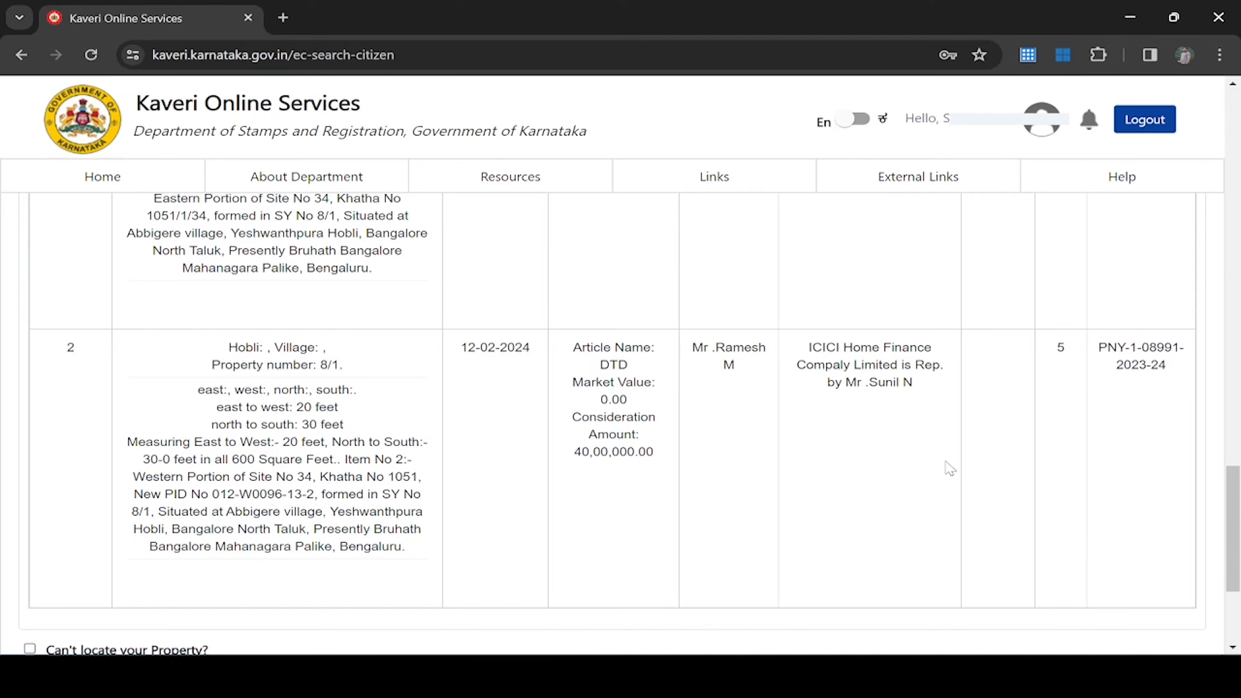
scroll(950, 469, down, 2)
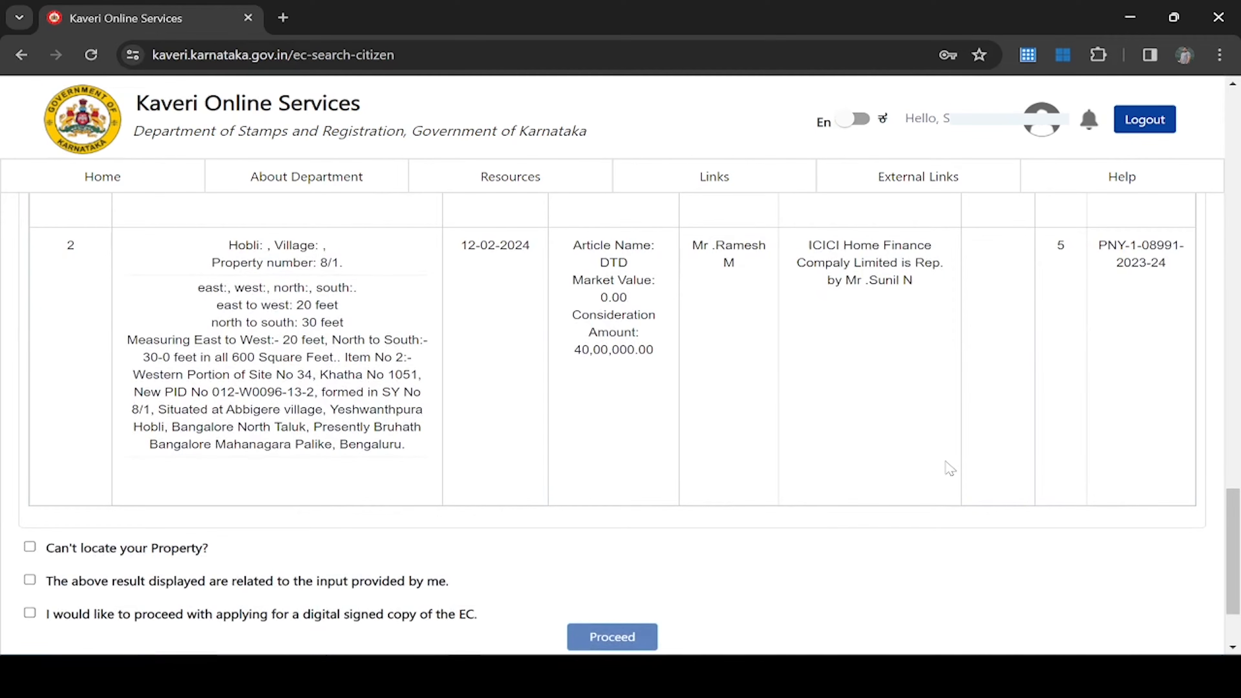
scroll(390, 340, up, 10)
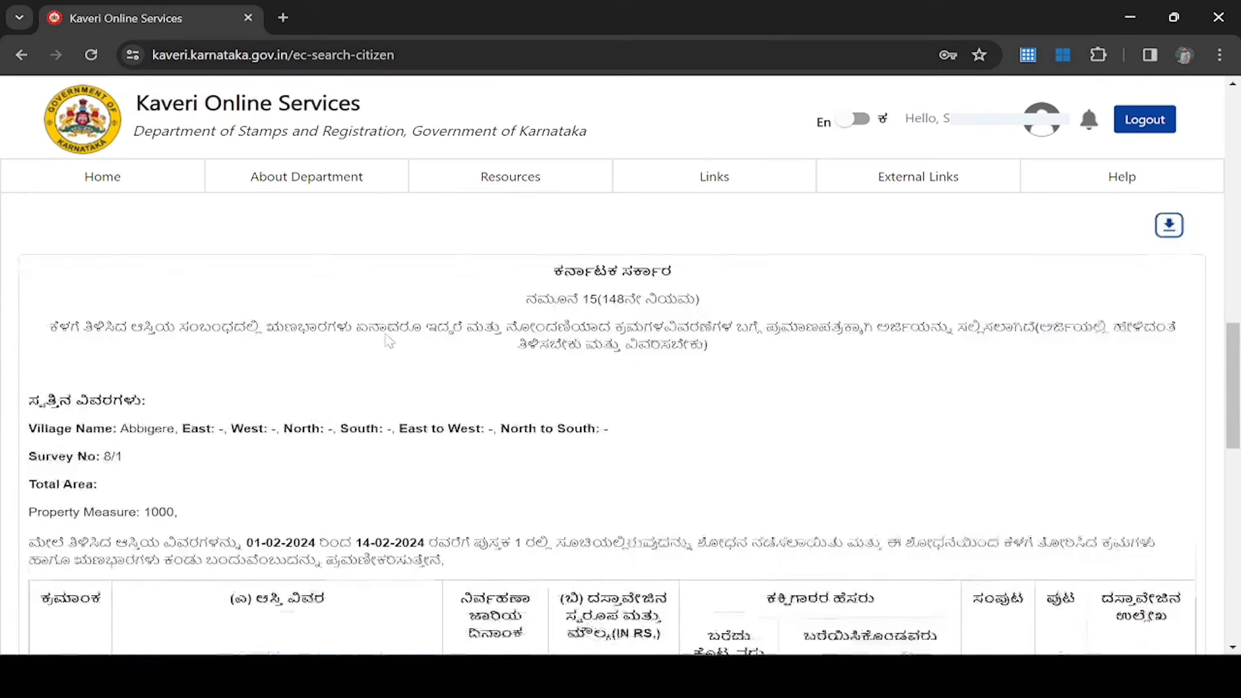
scroll(390, 340, up, 6)
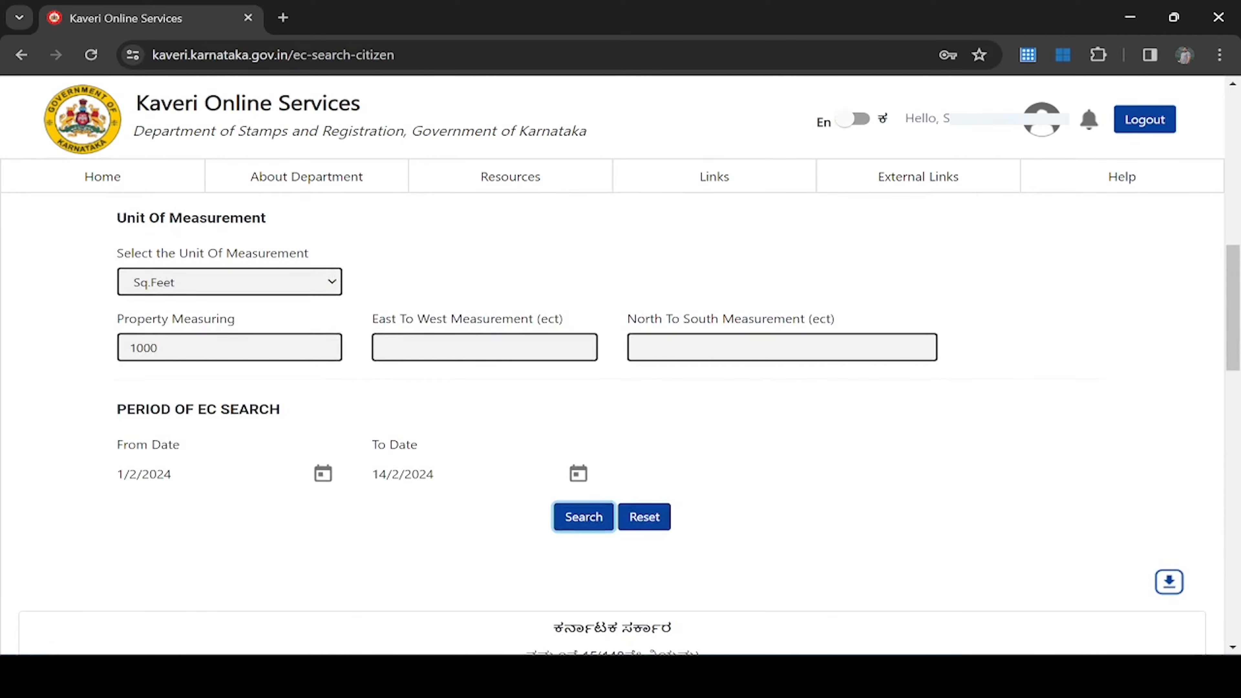
scroll(425, 430, down, 3)
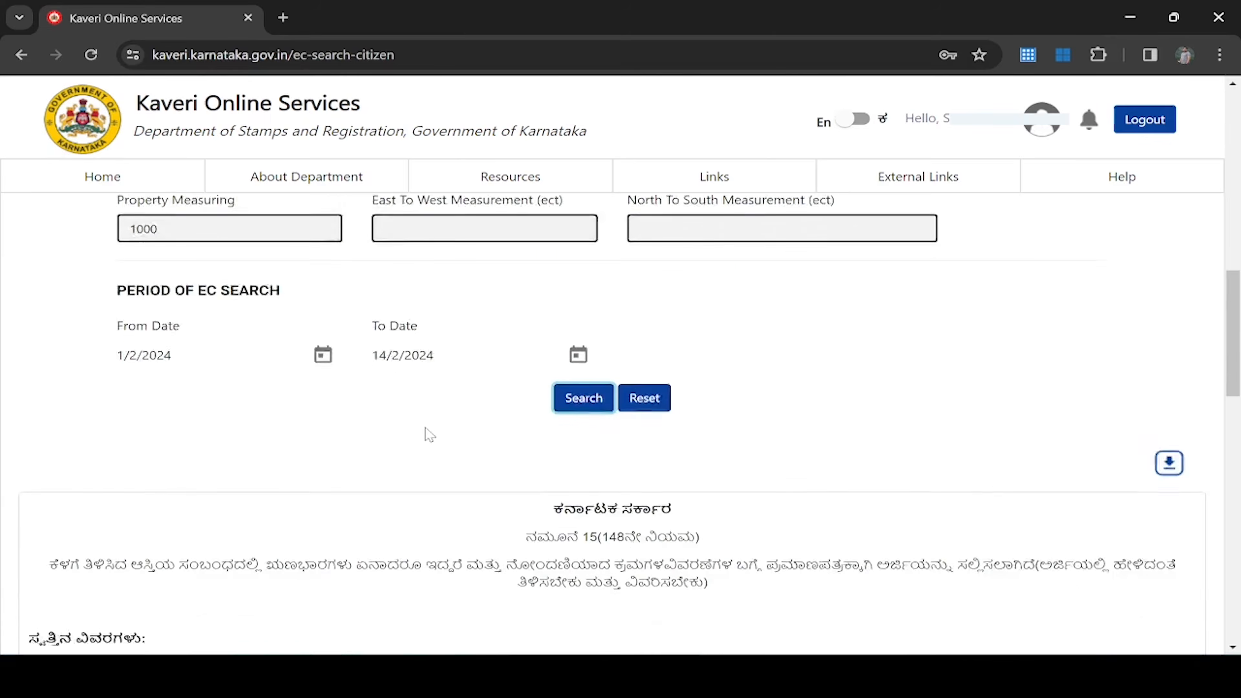
scroll(429, 435, down, 6)
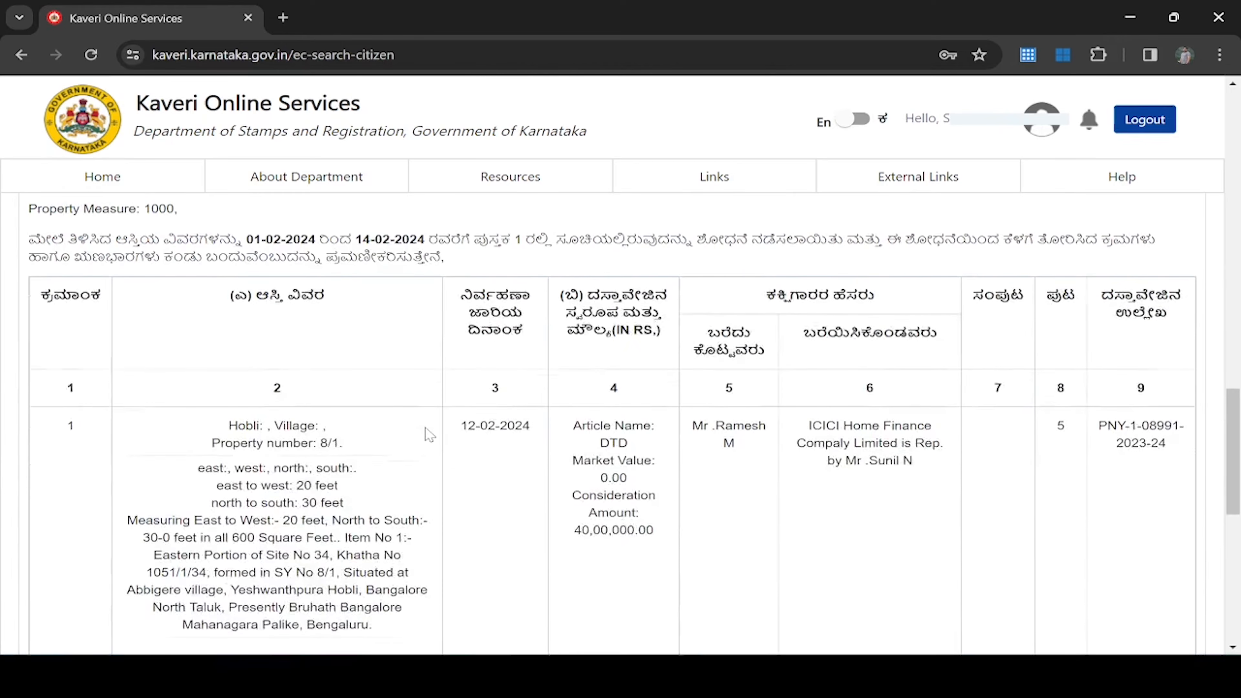
scroll(636, 521, down, 2)
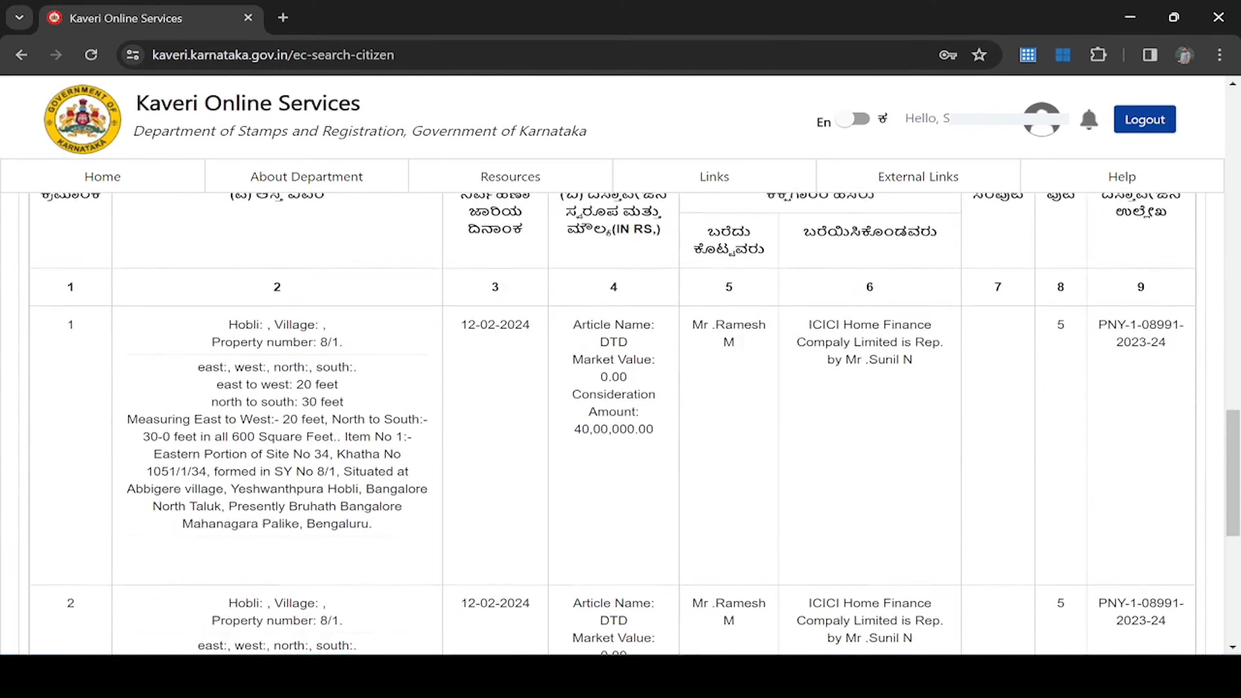
scroll(636, 521, down, 8)
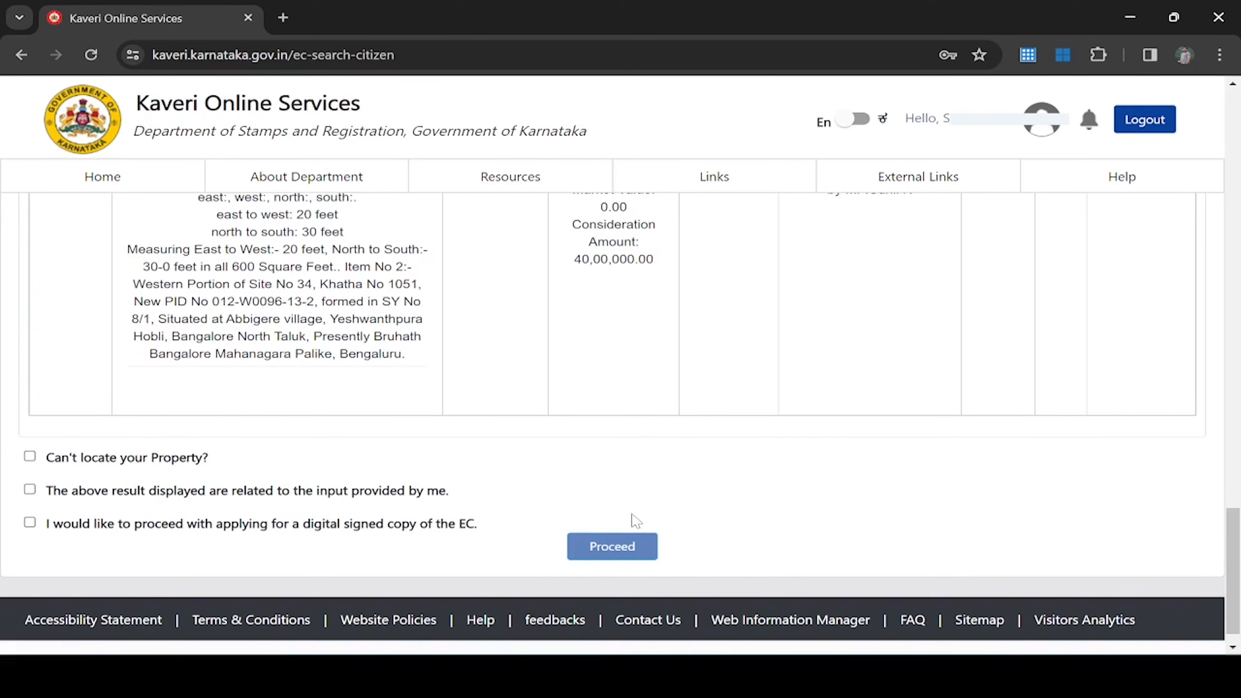
scroll(635, 521, up, 12)
scroll(645, 518, up, 2)
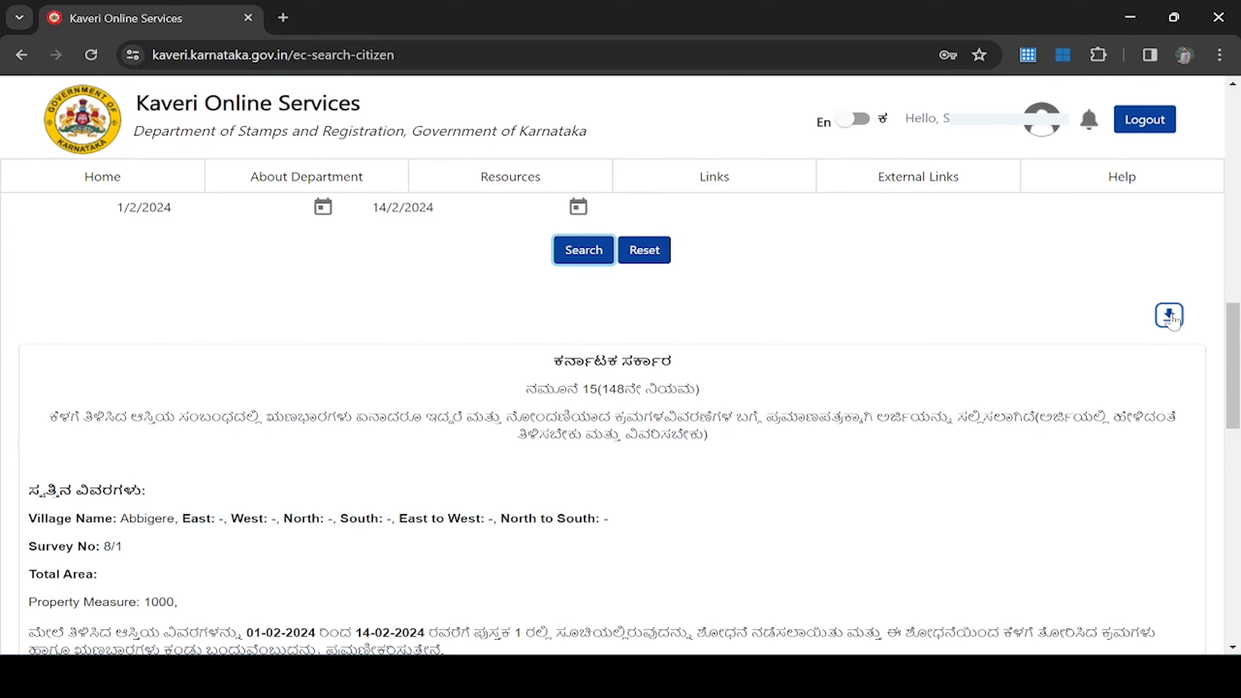
scroll(1173, 320, down, 2)
scroll(1175, 320, down, 5)
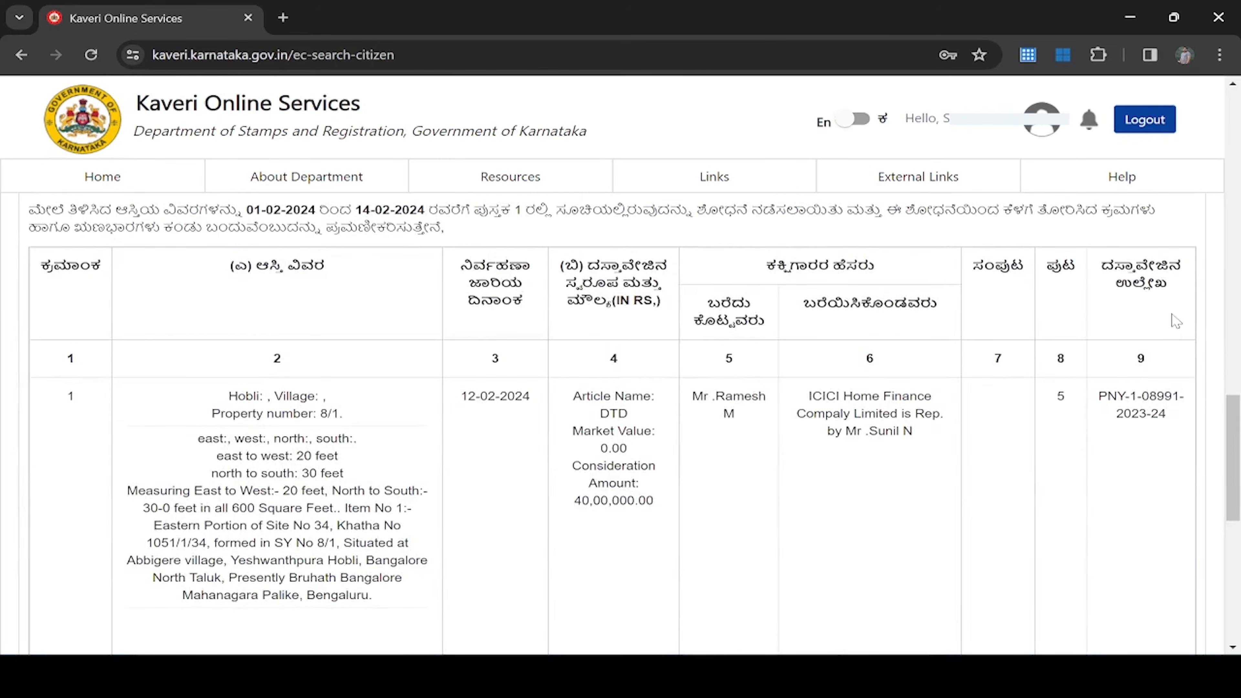
scroll(430, 555, down, 6)
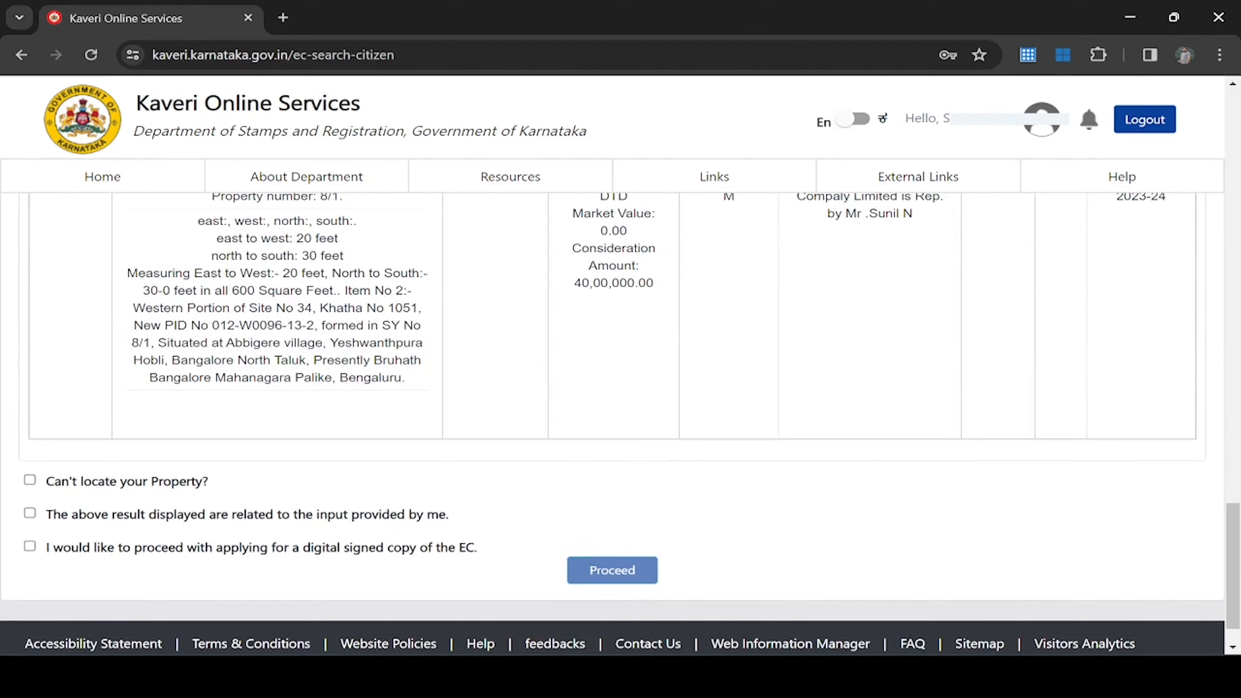
- Tick the digitally signed copy and results-match checkboxes, then submit the EC application
click(26, 547)
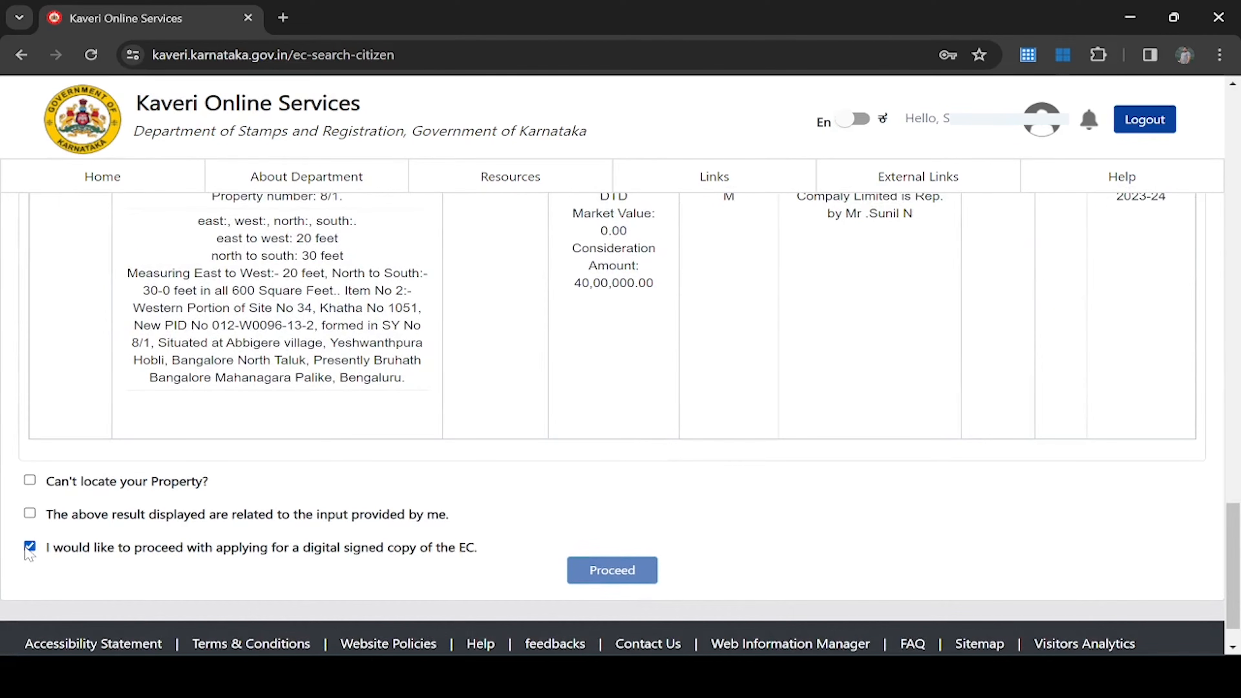
click(30, 513)
click(610, 579)
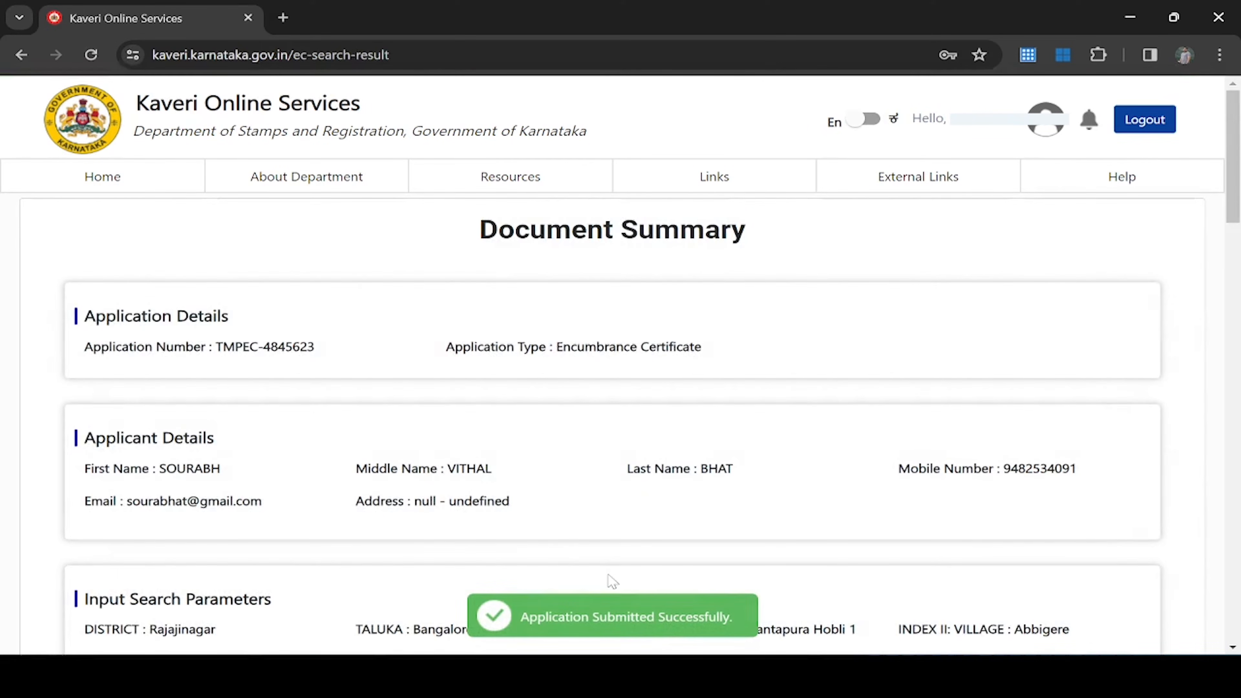
- Close the Document Summary, start the ₹40.00 fee payment, and accept the payment instructions
scroll(612, 581, down, 15)
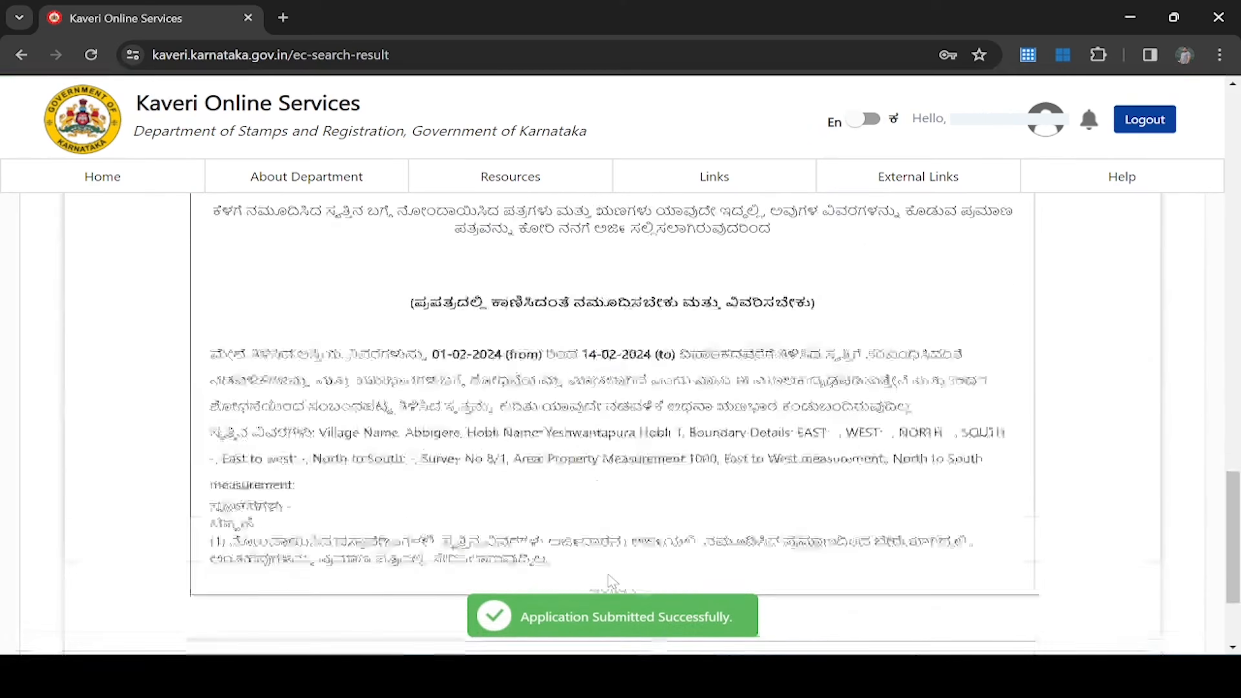
click(610, 579)
scroll(611, 581, up, 6)
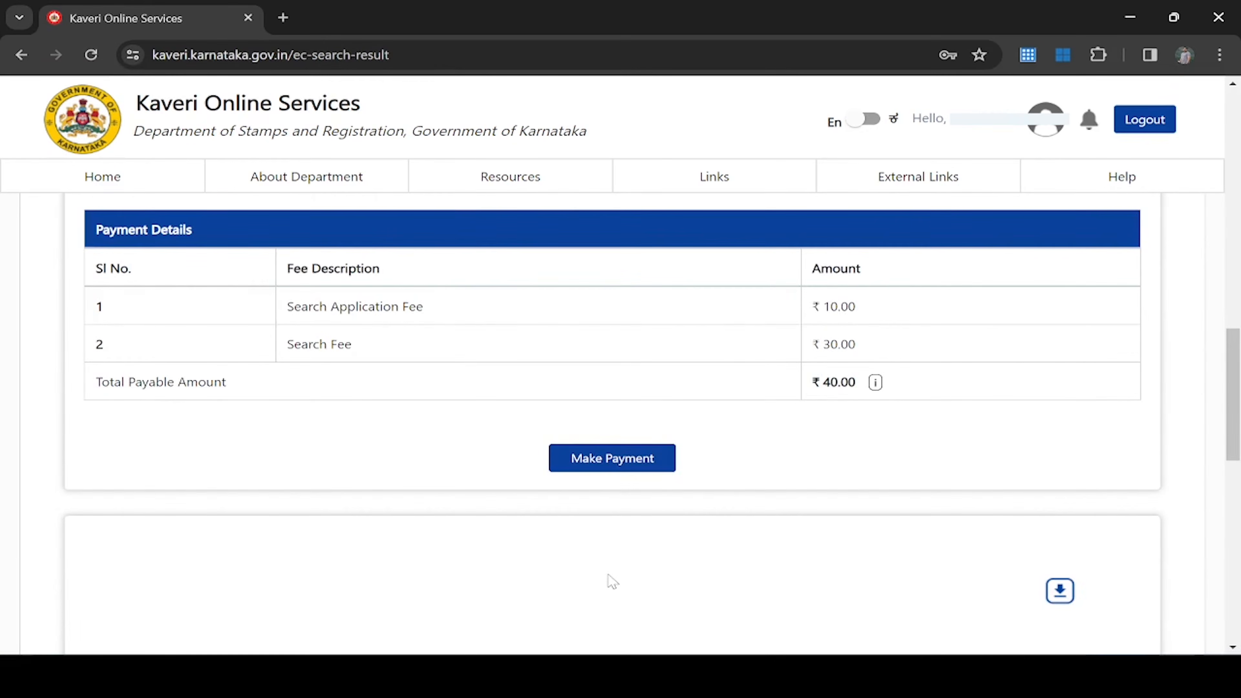
scroll(612, 582, up, 3)
scroll(611, 580, up, 6)
scroll(611, 581, down, 7)
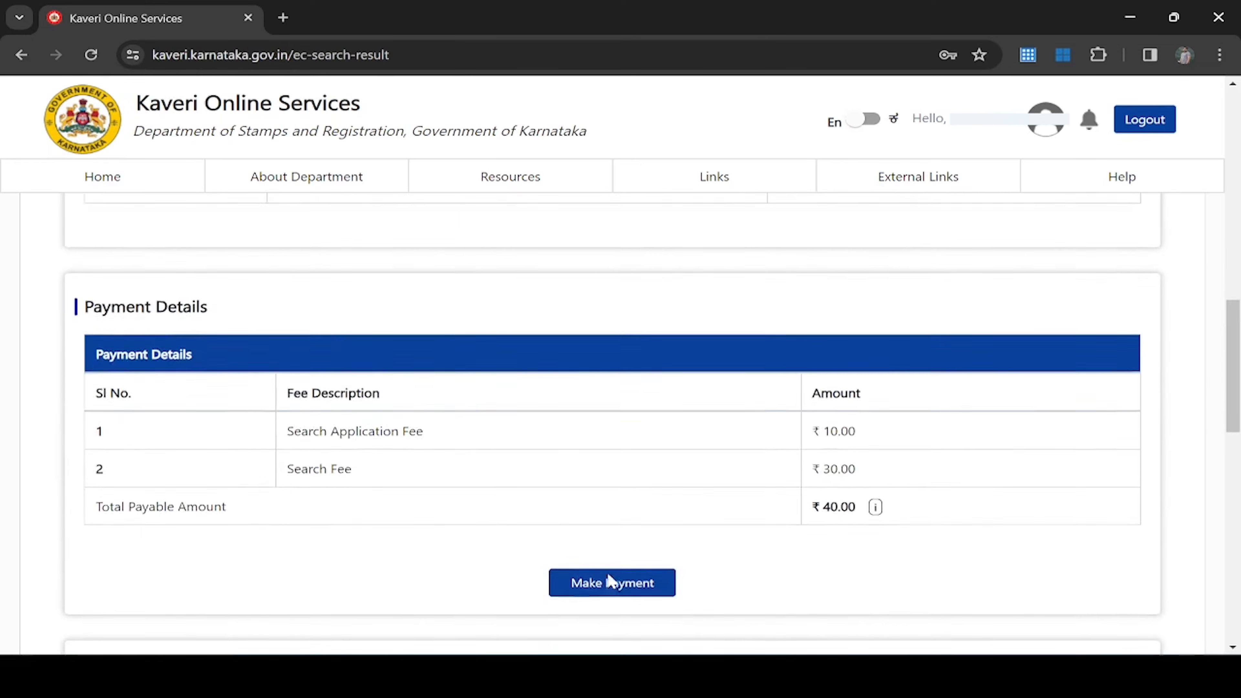
click(611, 581)
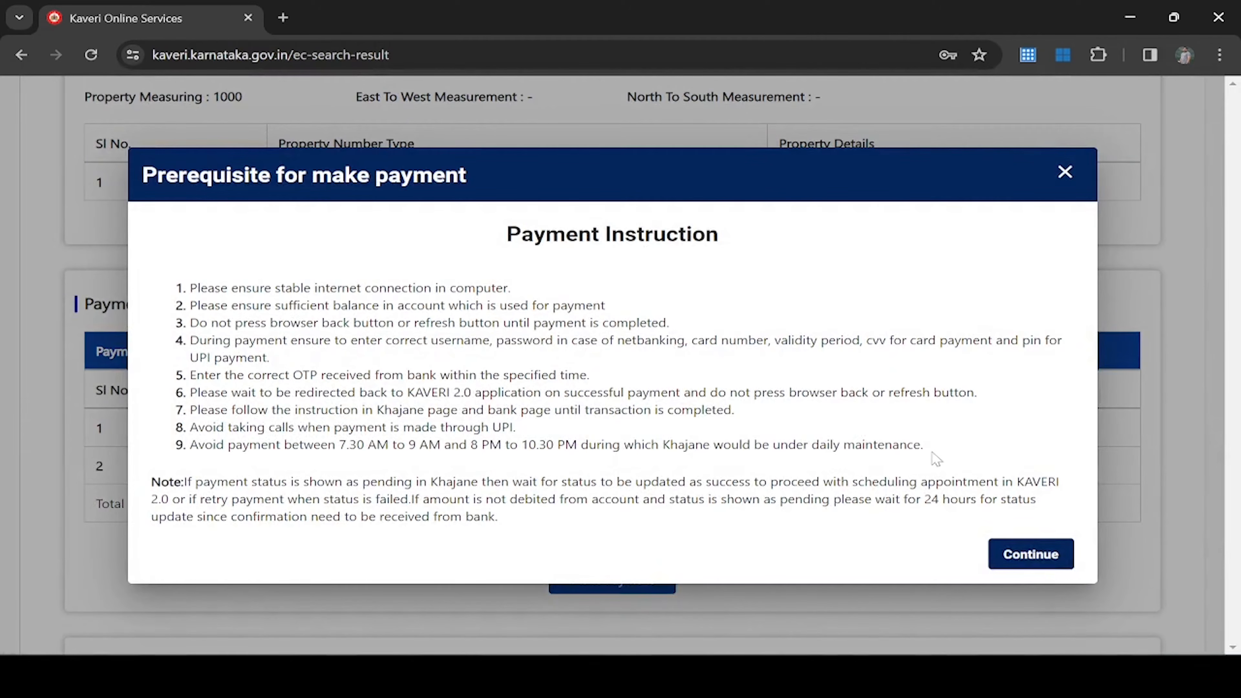
mouse_move(938, 459)
mouse_down()
mouse_move(323, 462)
mouse_move(210, 477)
mouse_move(205, 445)
mouse_move(634, 411)
mouse_move(763, 444)
mouse_move(919, 445)
mouse_up()
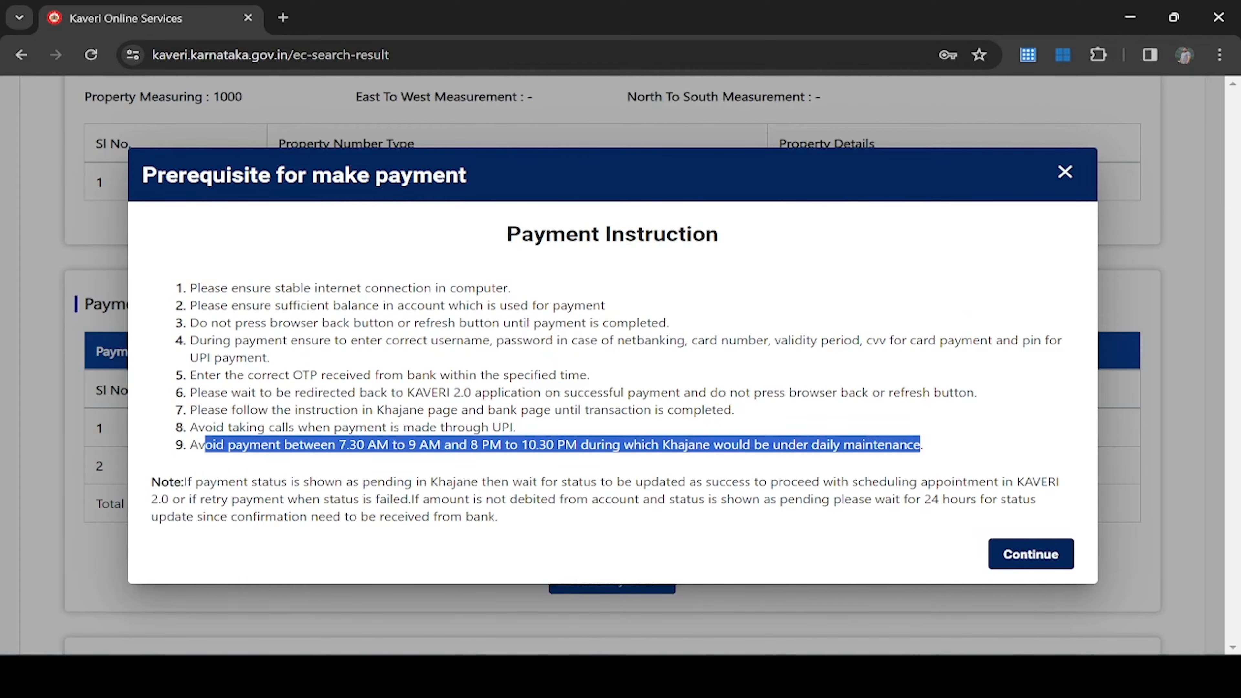
click(967, 450)
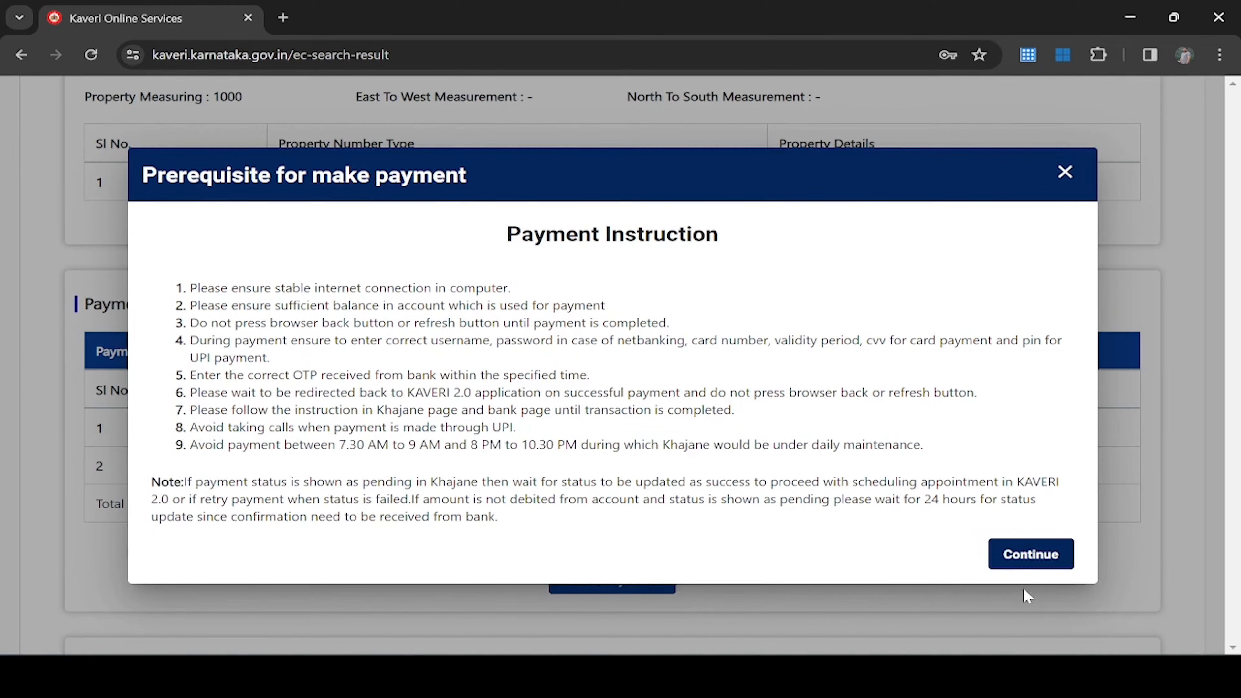
click(1032, 553)
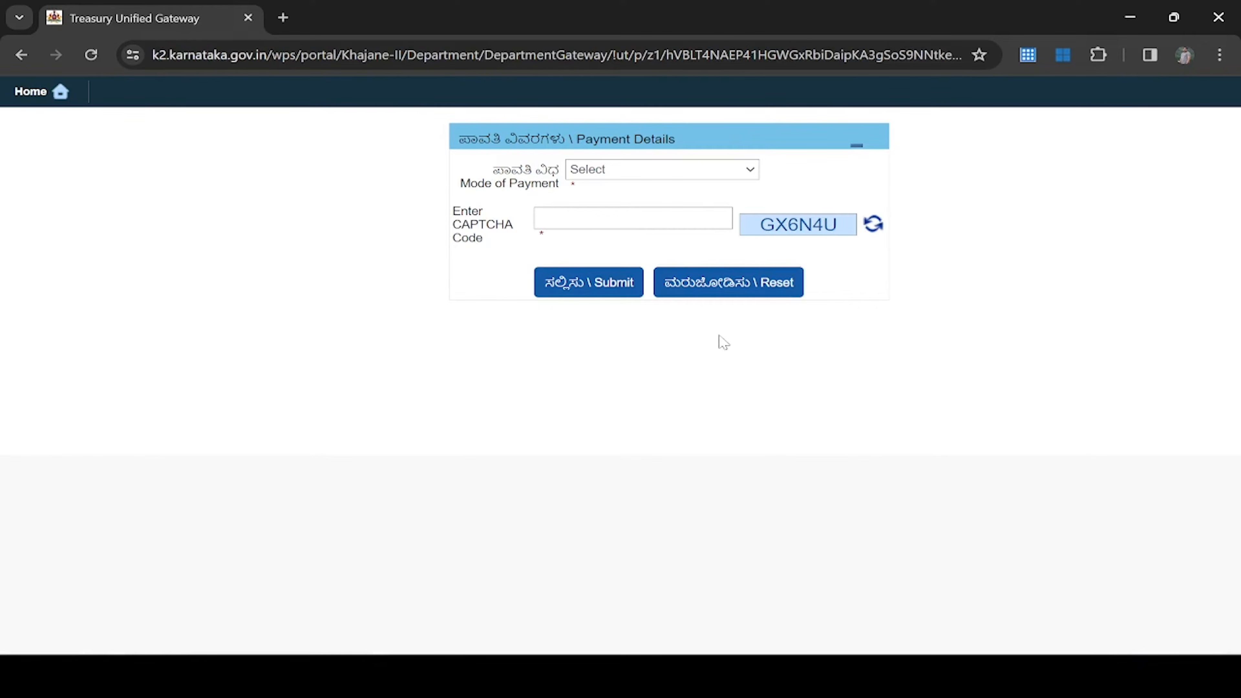
- Set the payment mode to Netbanking and the type to ICICI e-Pay (Aggregator)
click(704, 172)
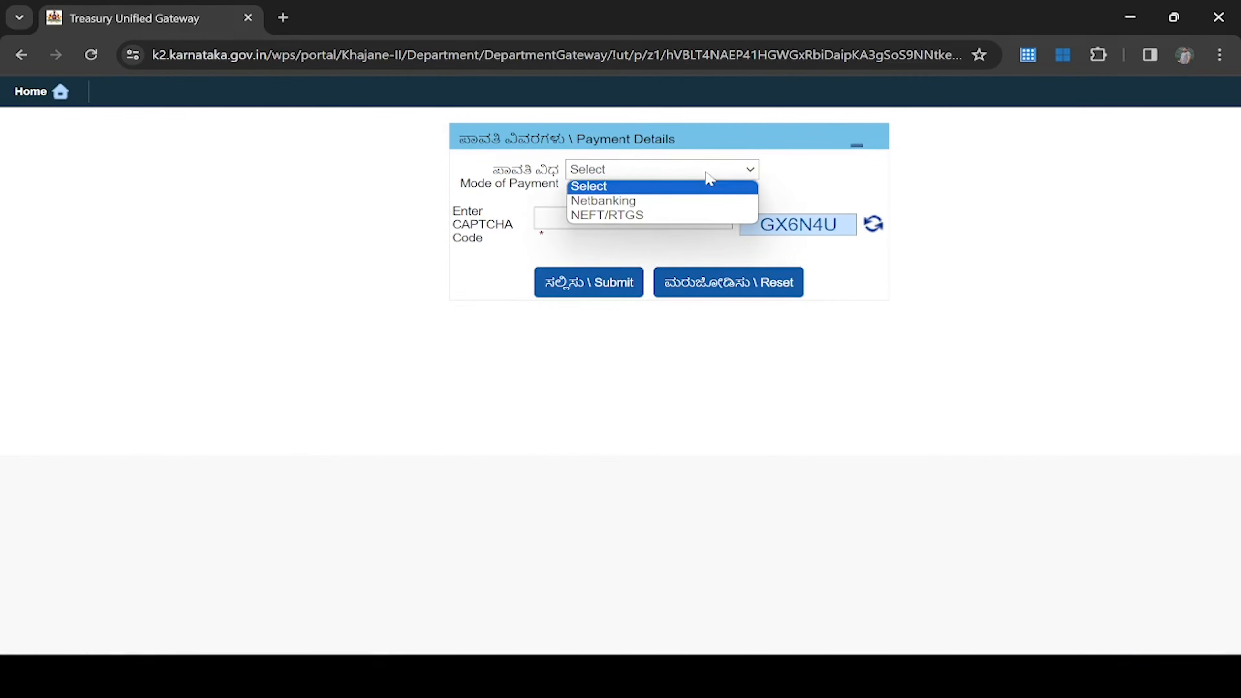
click(630, 201)
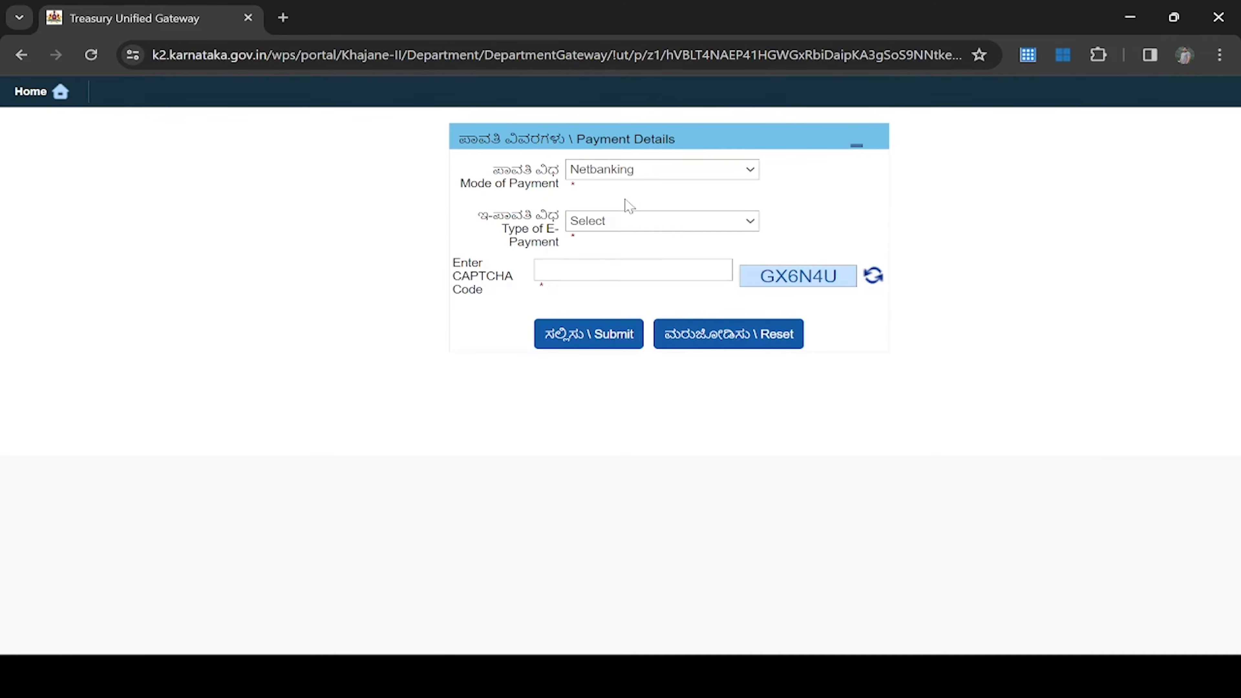
click(620, 223)
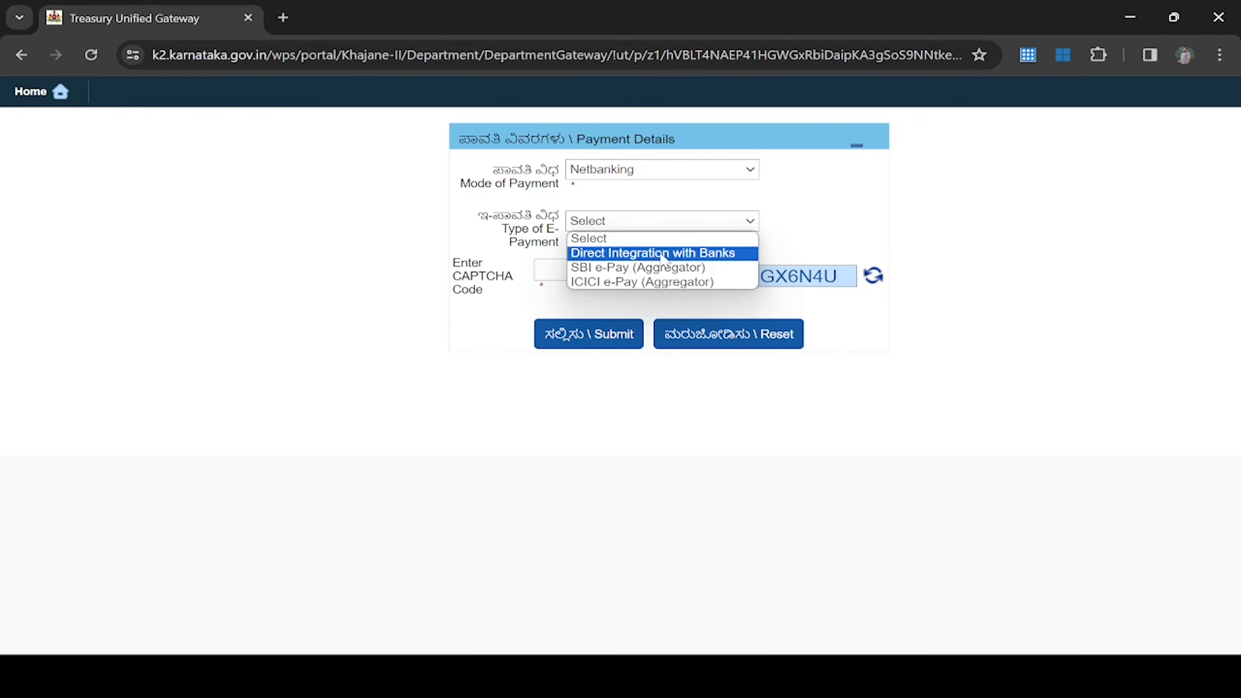
click(644, 280)
- Enter the CAPTCHA code, tick both chargeback acknowledgements, and submit the payment
click(634, 270)
text(GX6N)
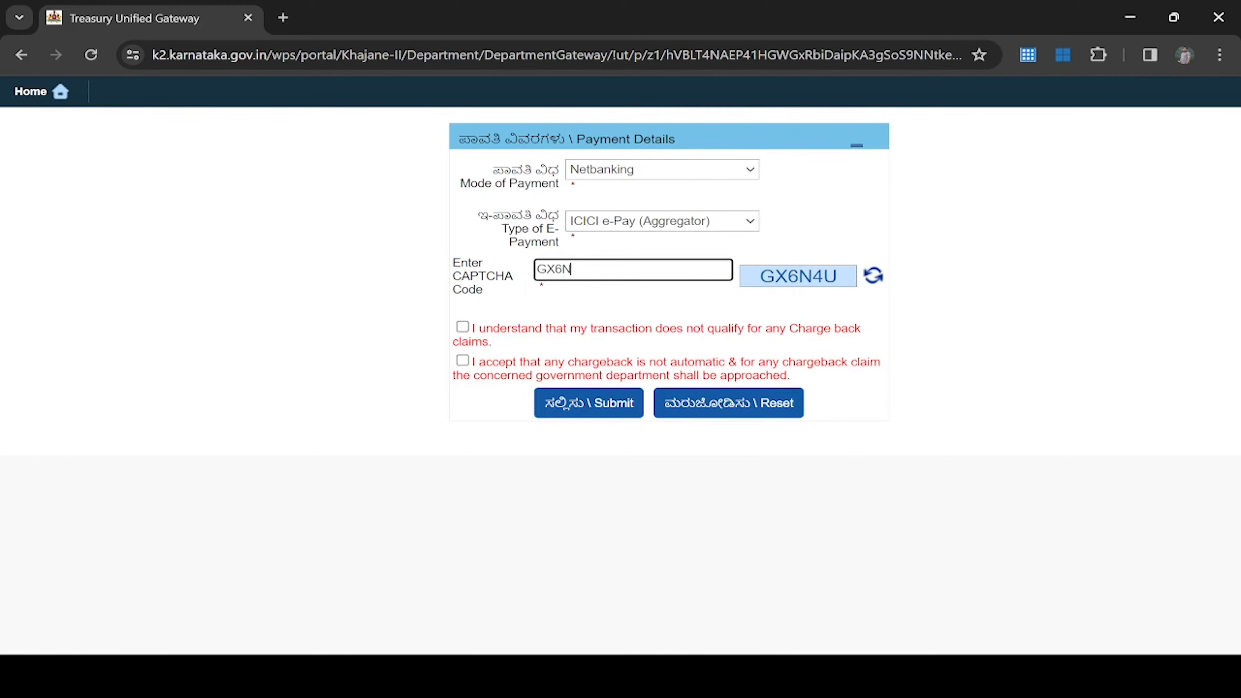
text(4U)
click(462, 326)
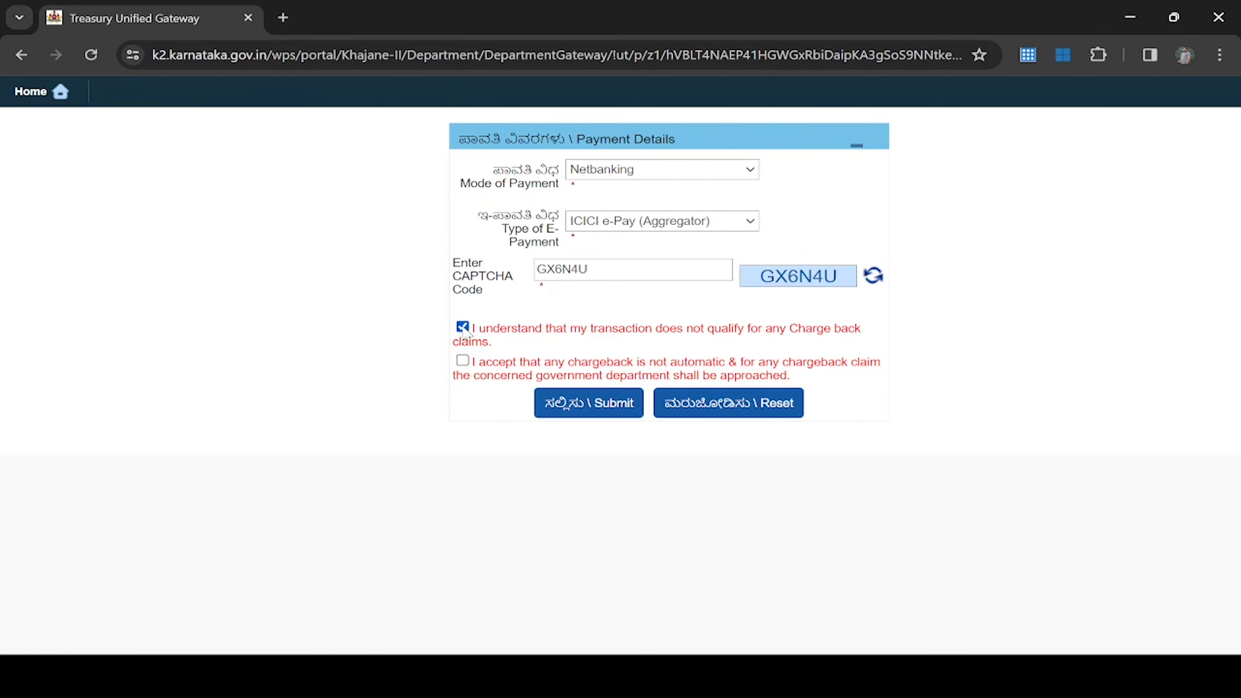
click(464, 362)
click(612, 410)
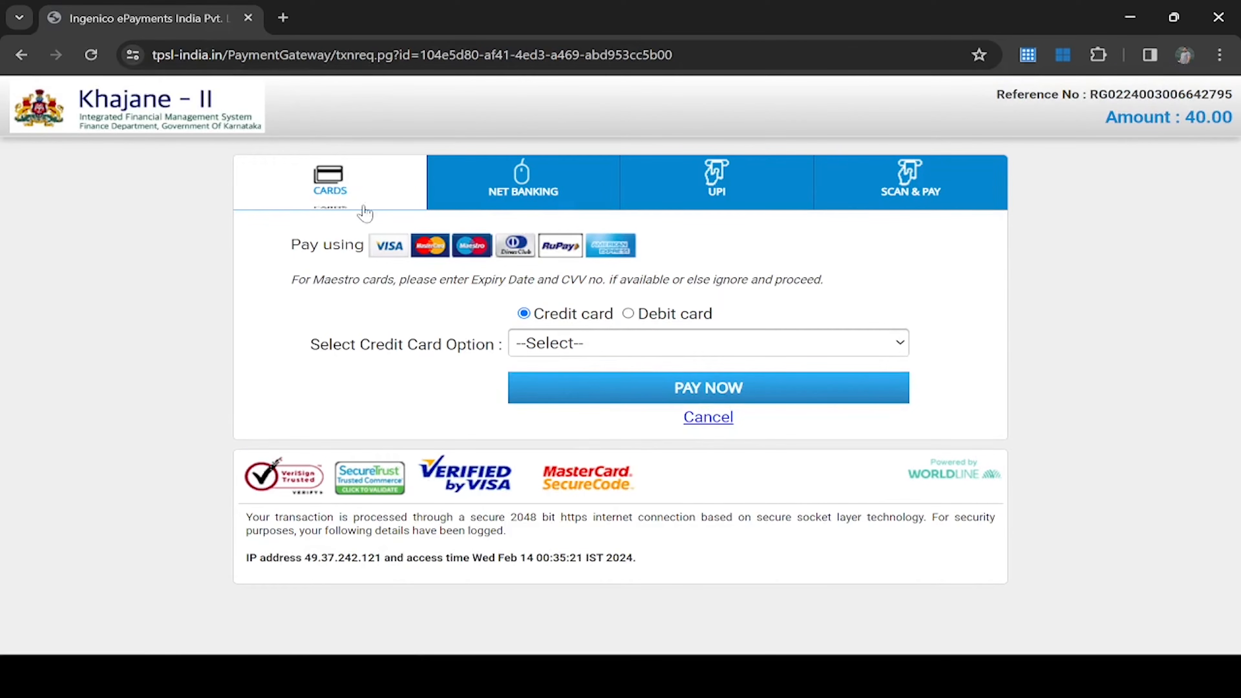
- Pick UPI QR under the Scan & Pay options on the Ingenico gateway
click(940, 210)
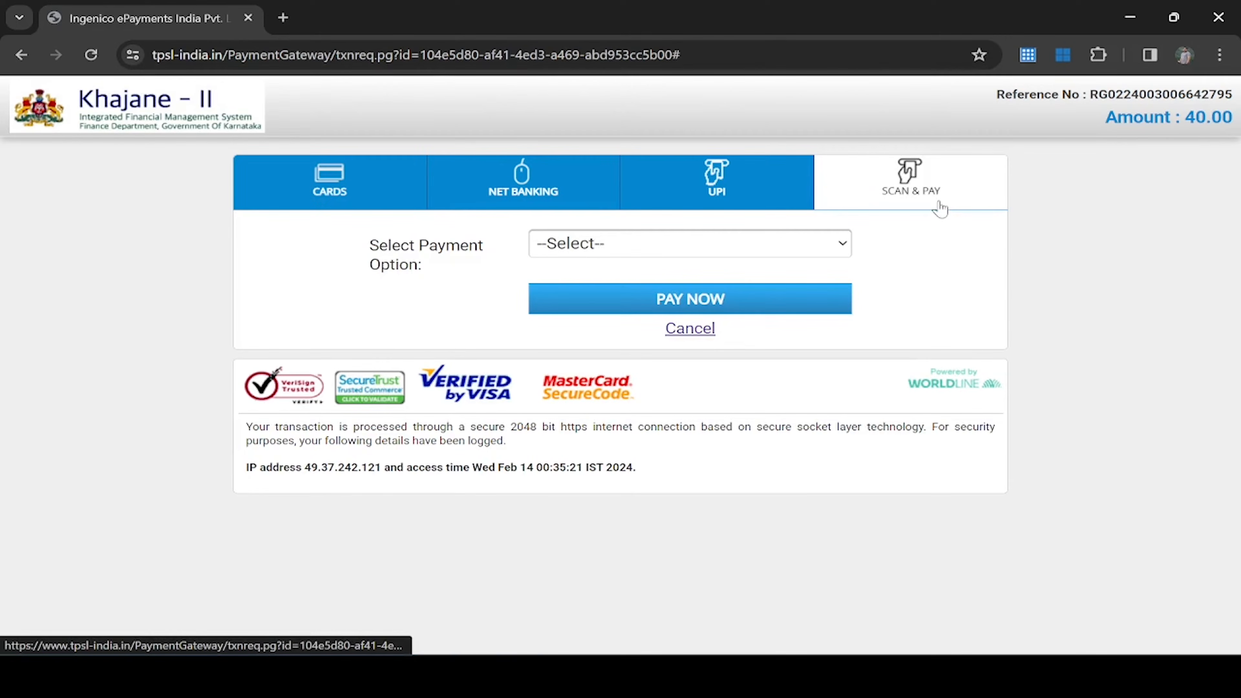
click(713, 251)
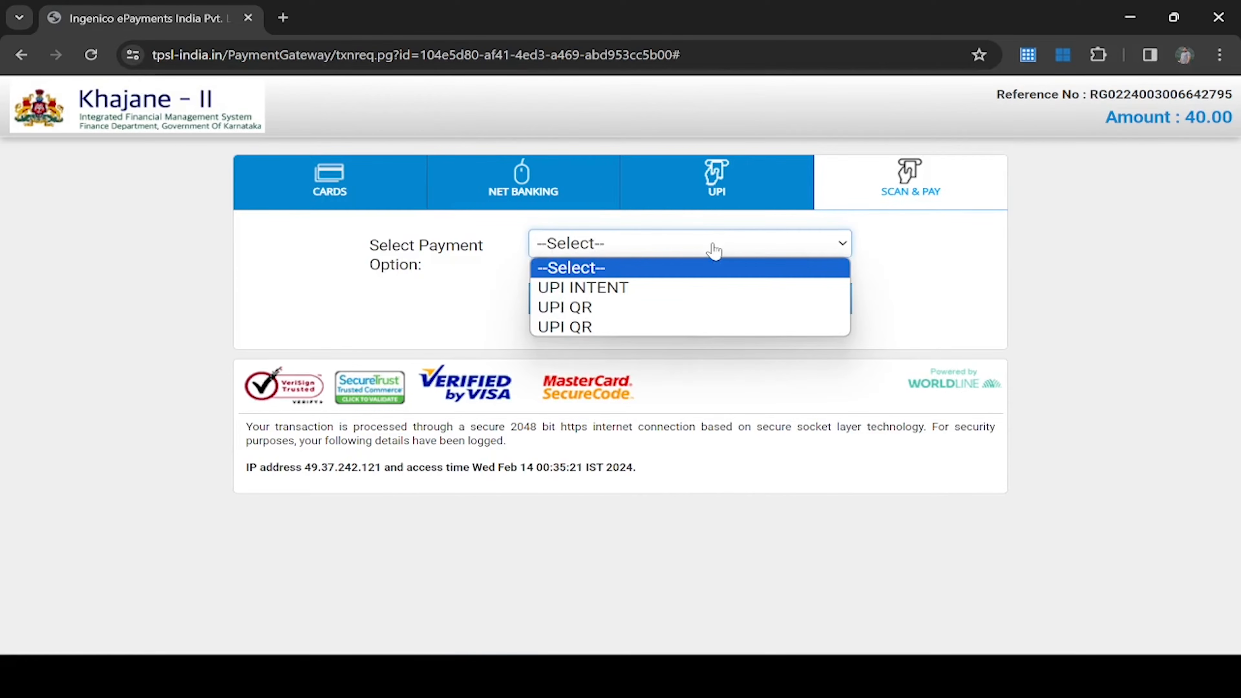
click(564, 309)
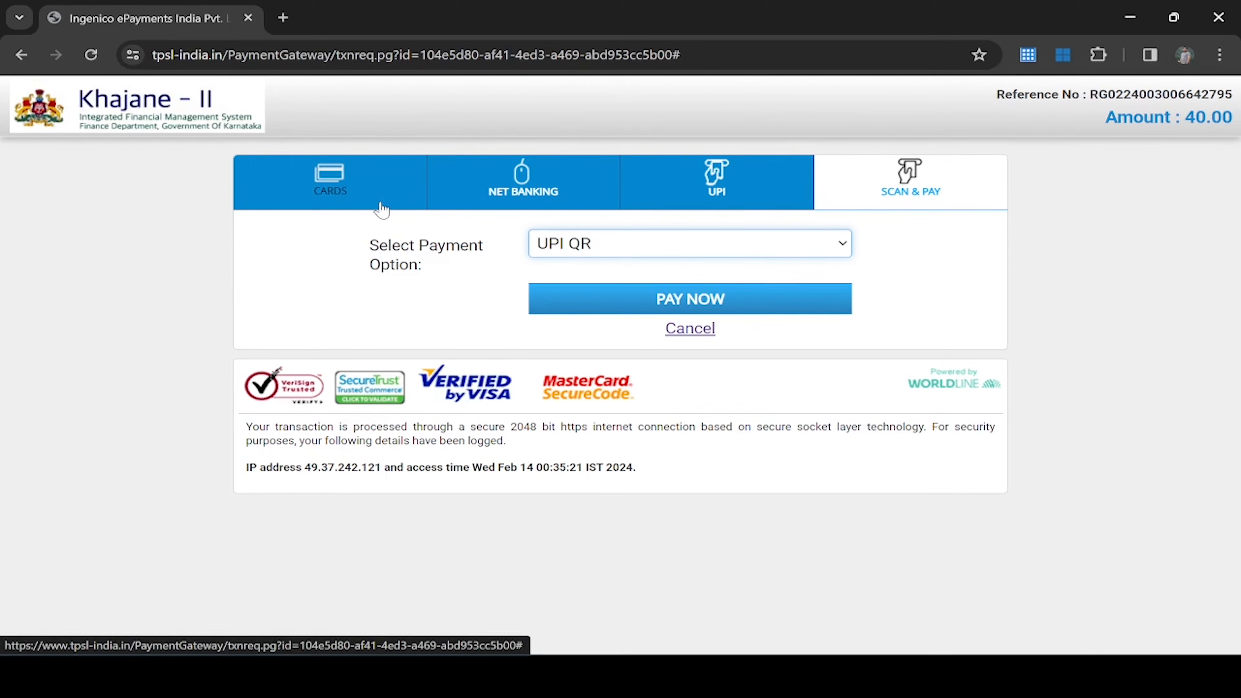
- Start a 40.00 net-banking payment through Axis Bank, then cancel the transaction at the bank login
click(511, 196)
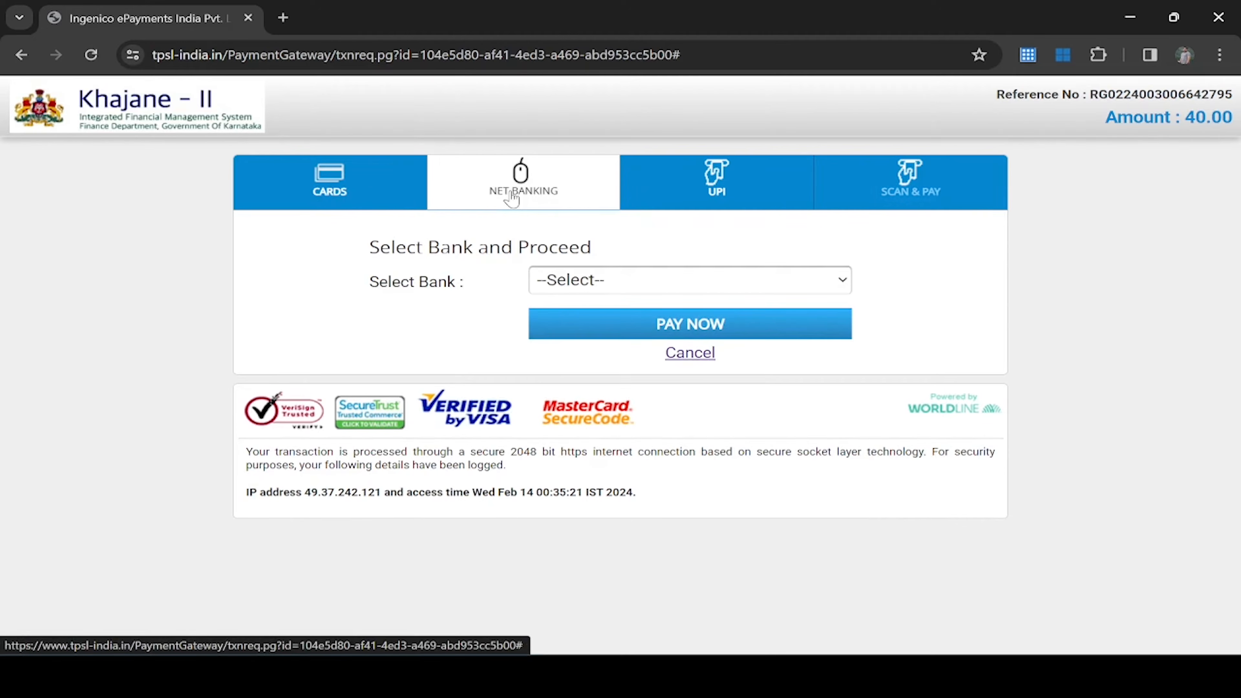
click(619, 287)
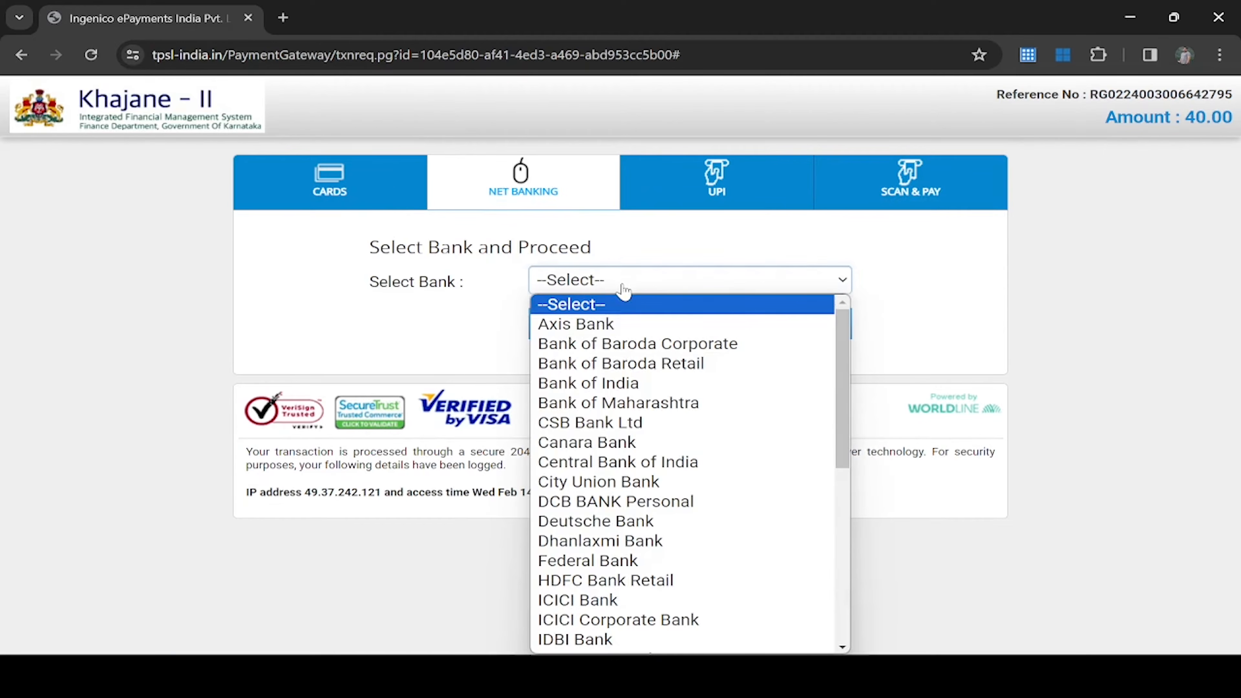
click(608, 325)
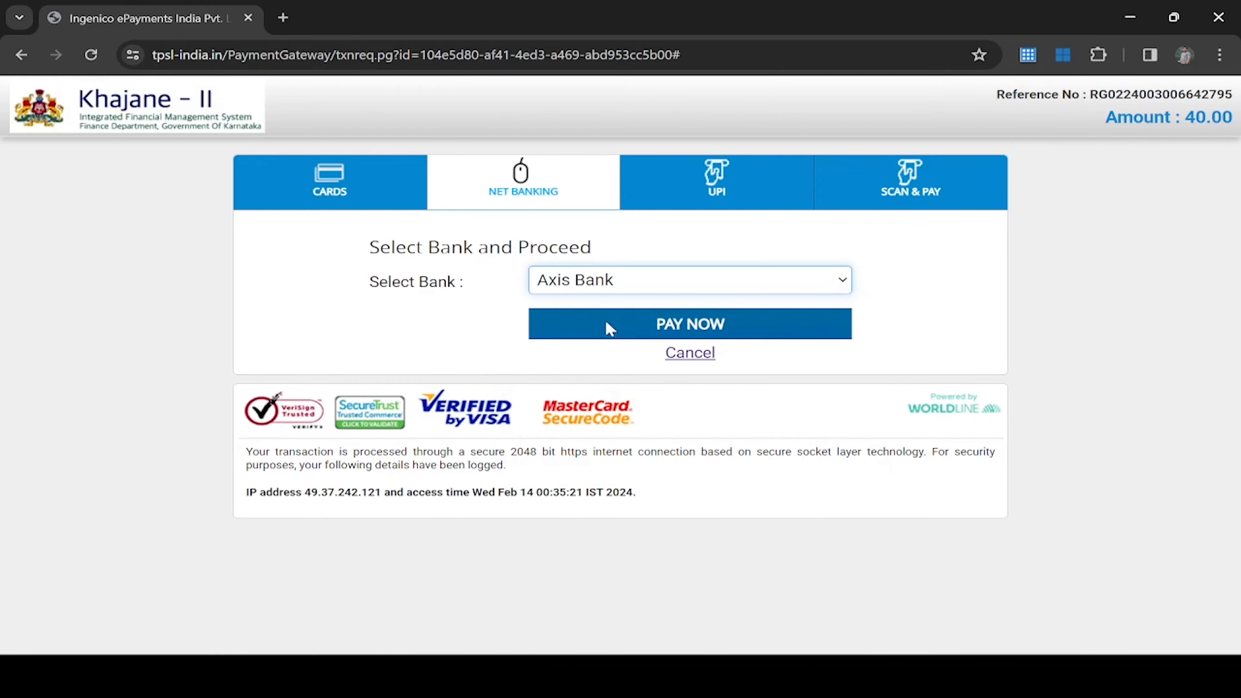
click(607, 328)
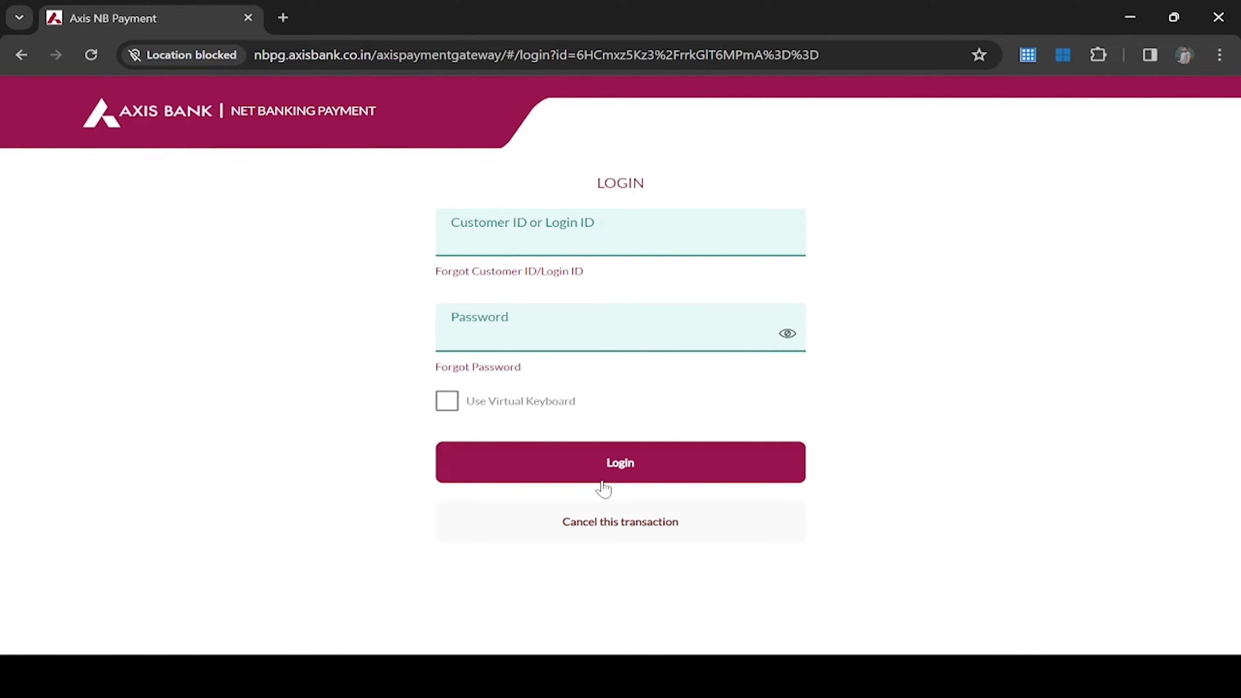
click(644, 526)
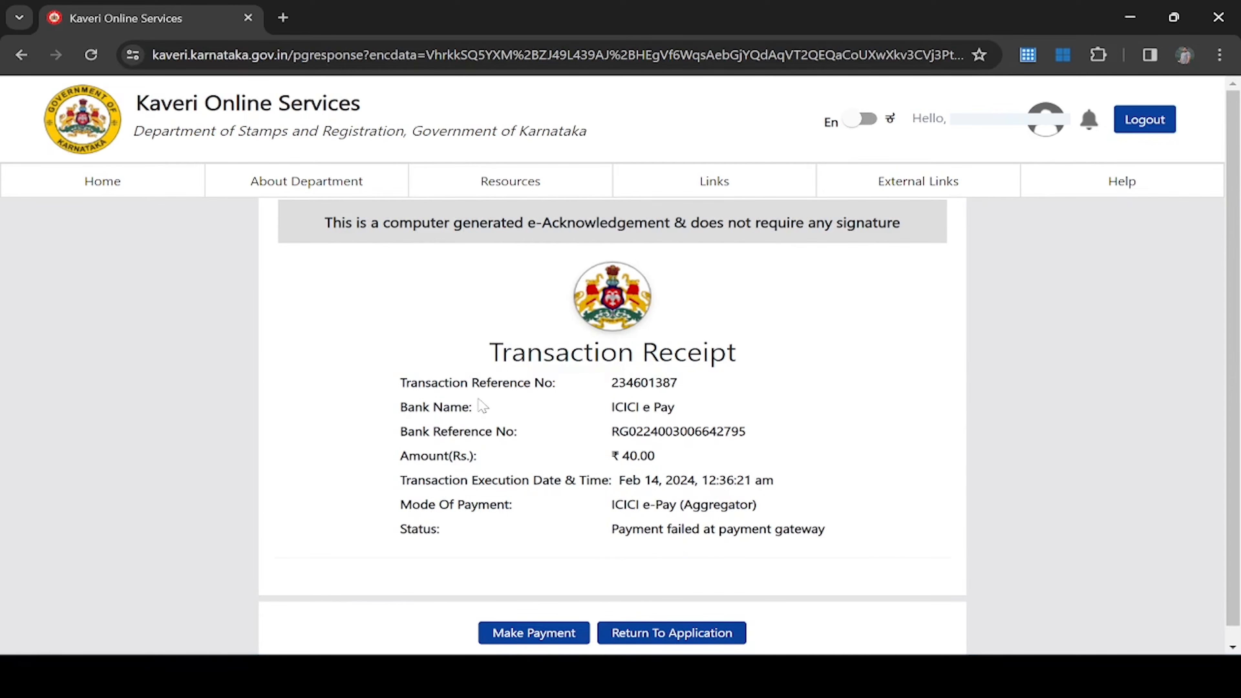
- Check the receipt's failed payment status and bank reference number, then return to the application dashboard
scroll(482, 406, down, 1)
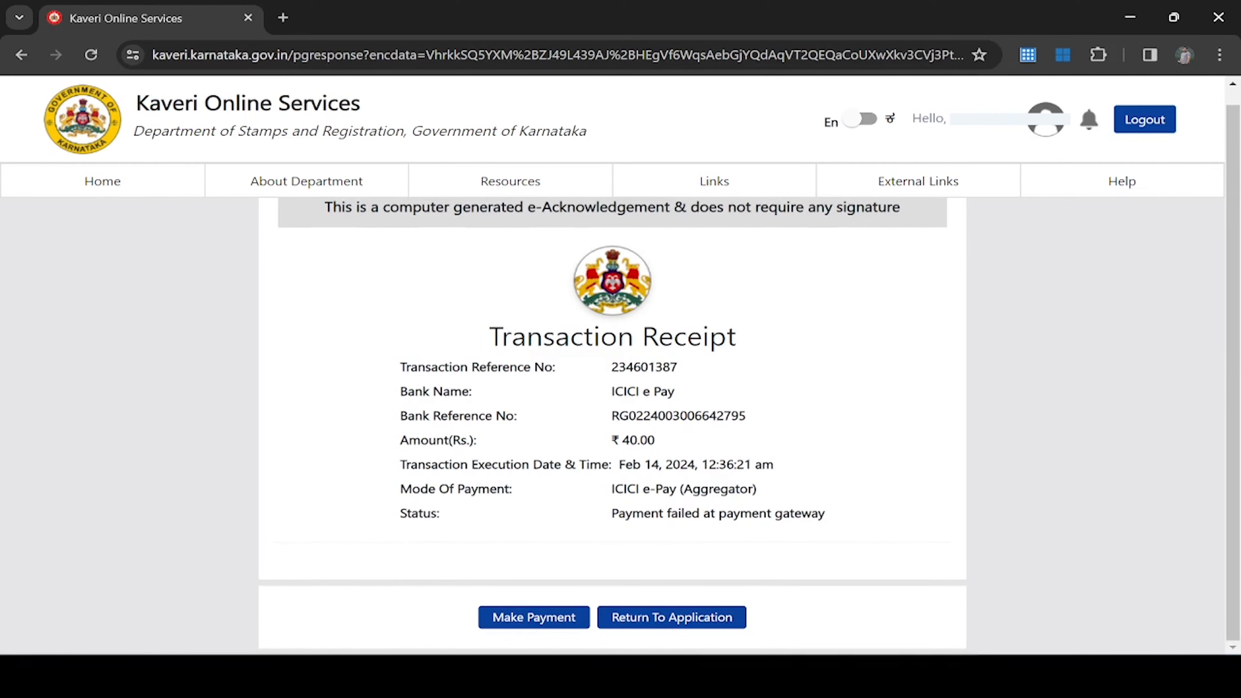
drag(611, 513, 861, 509)
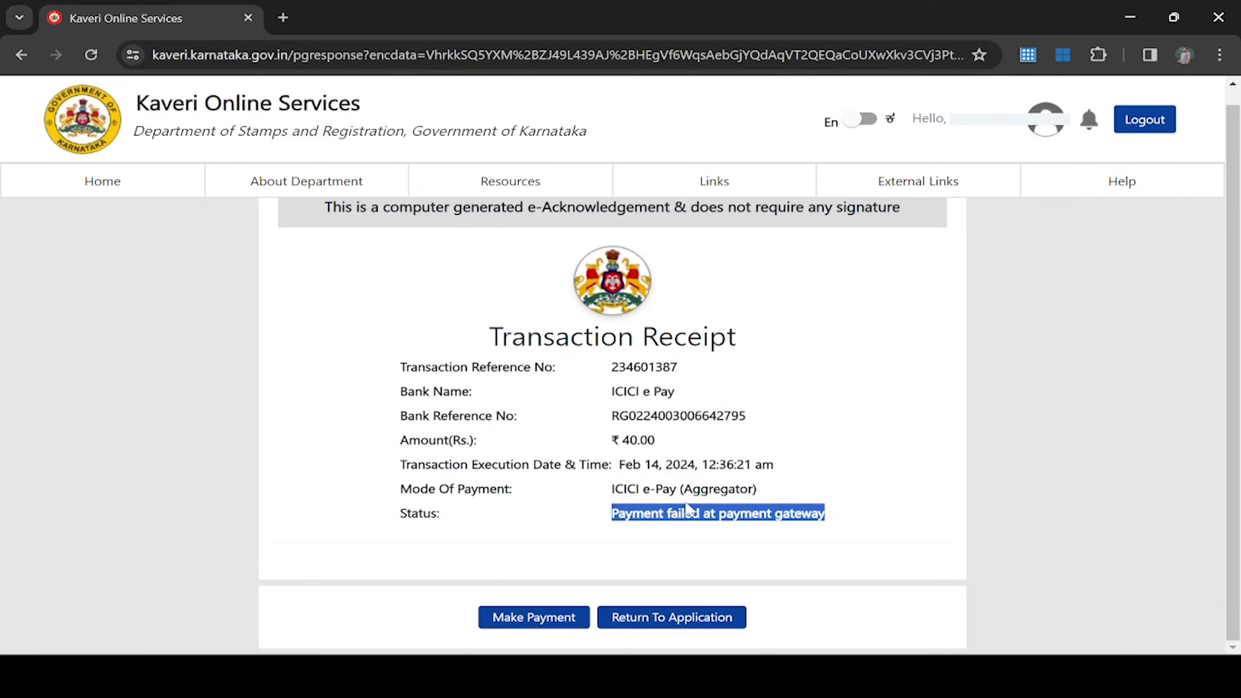
click(694, 542)
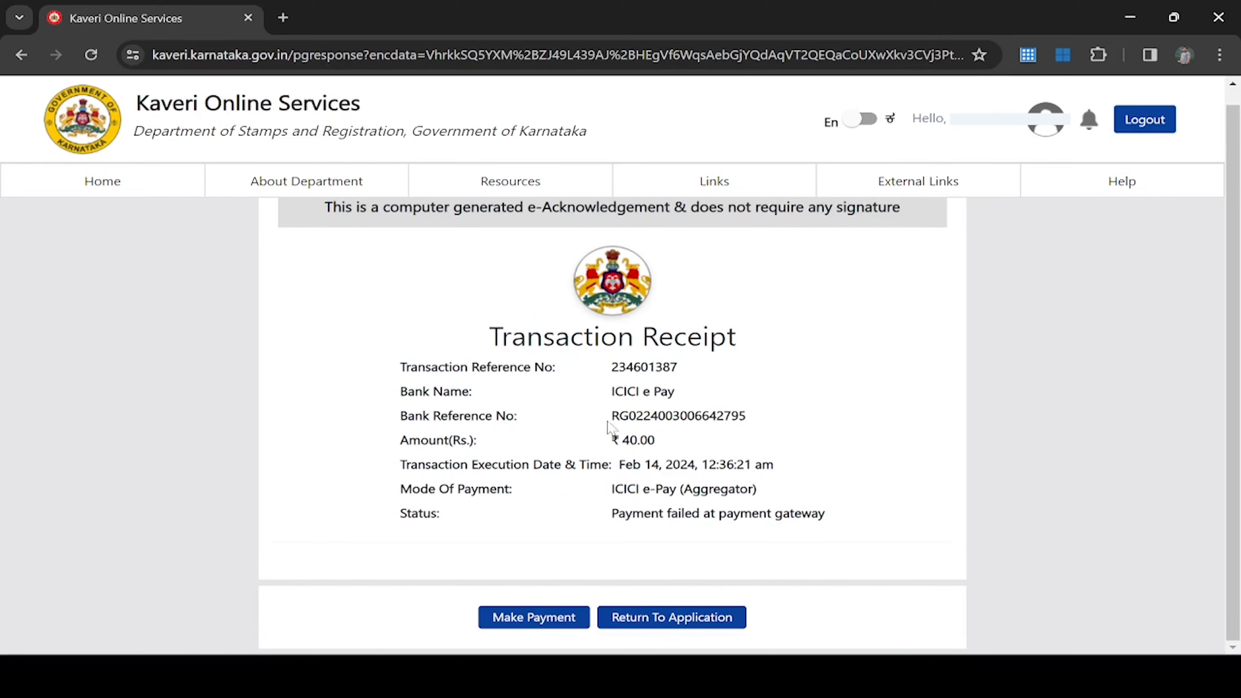
drag(611, 416, 781, 415)
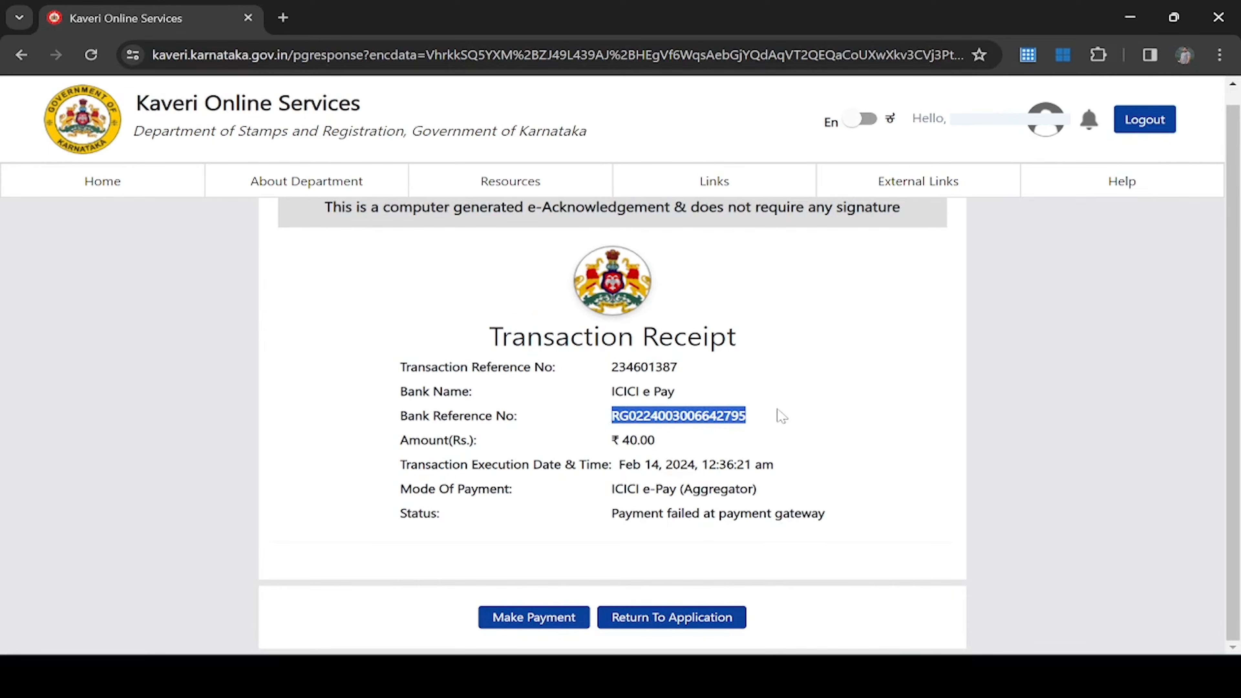
click(778, 411)
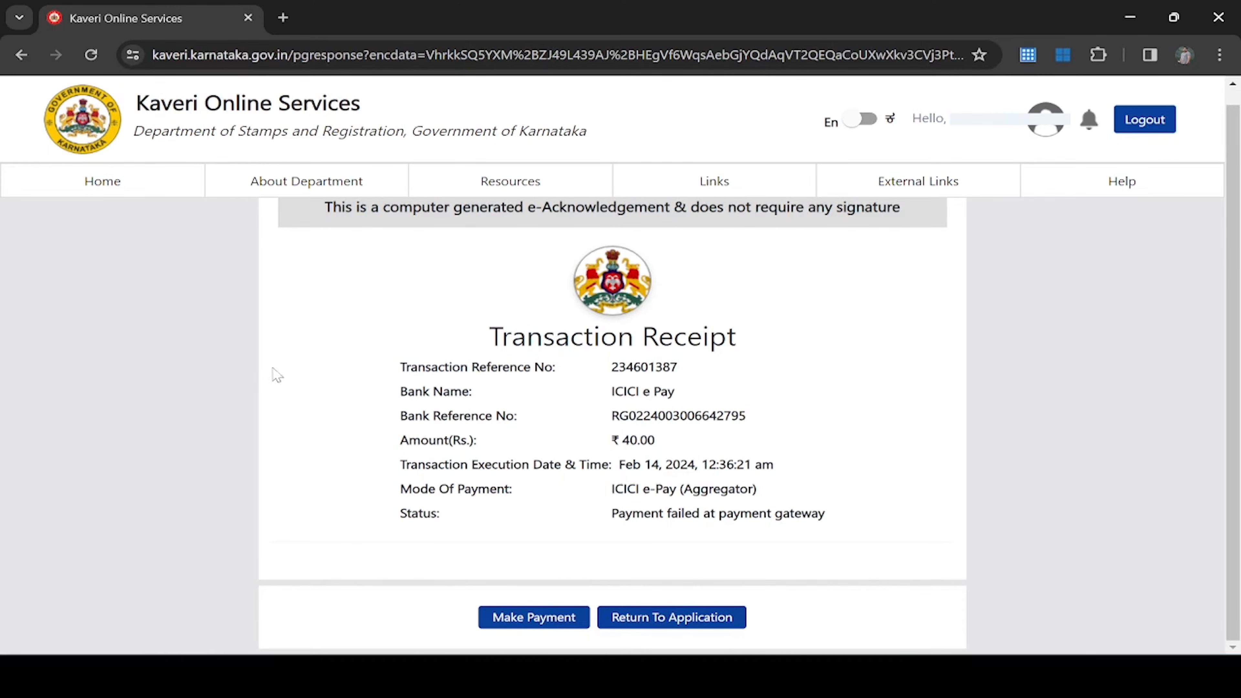
scroll(391, 526, up, 1)
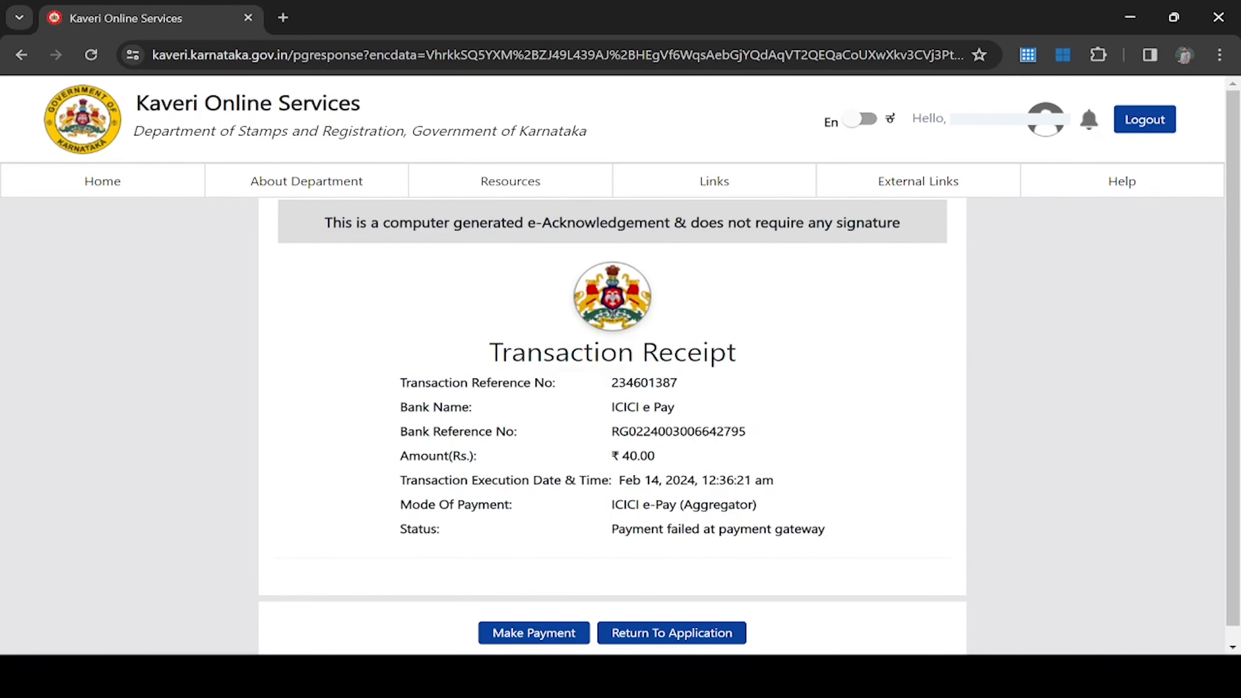
click(675, 644)
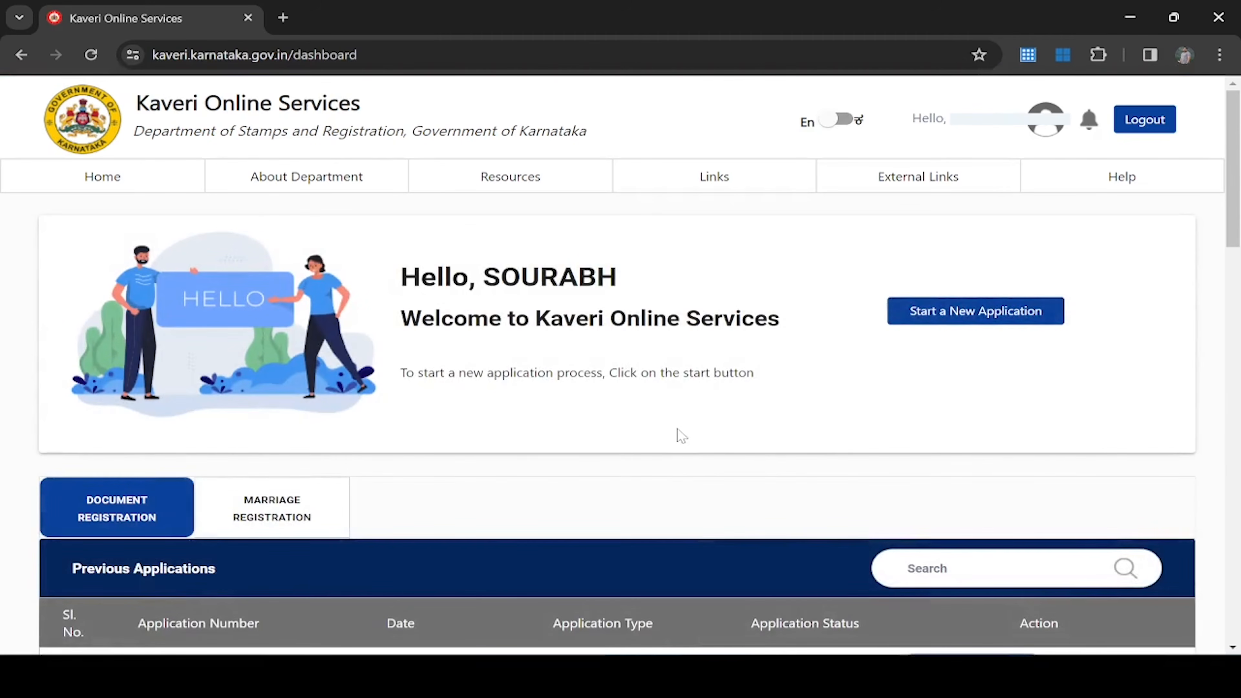
scroll(682, 435, down, 5)
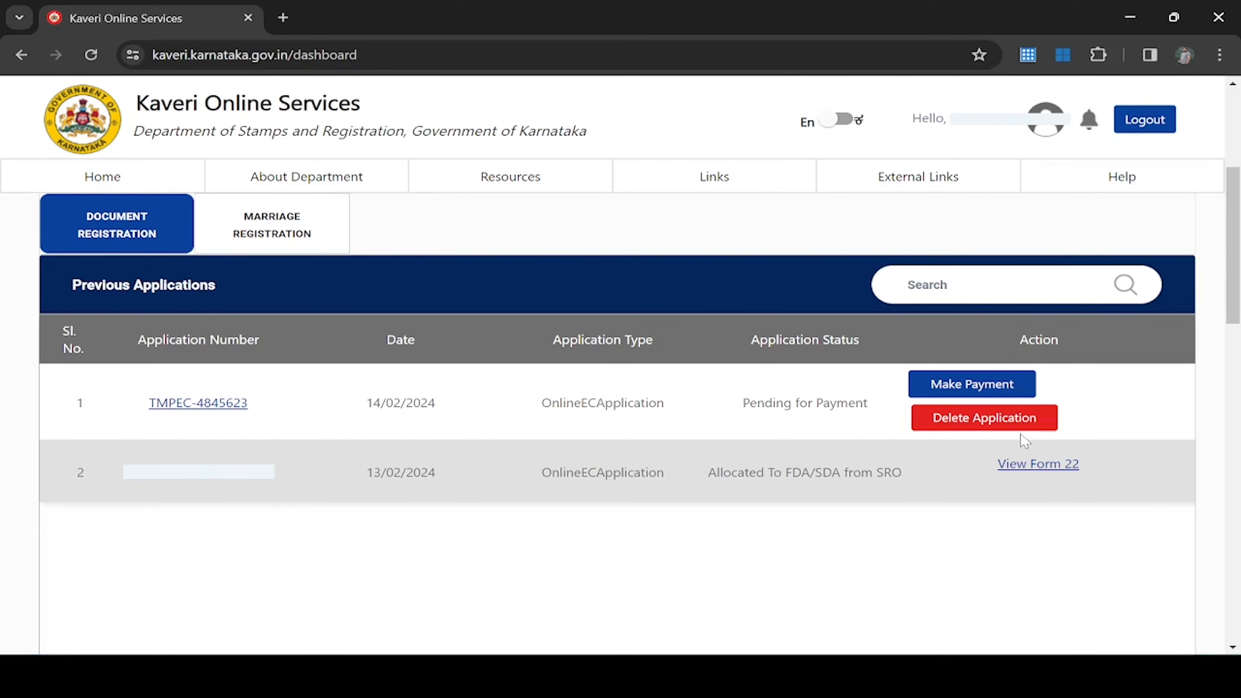
click(206, 404)
scroll(299, 432, down, 12)
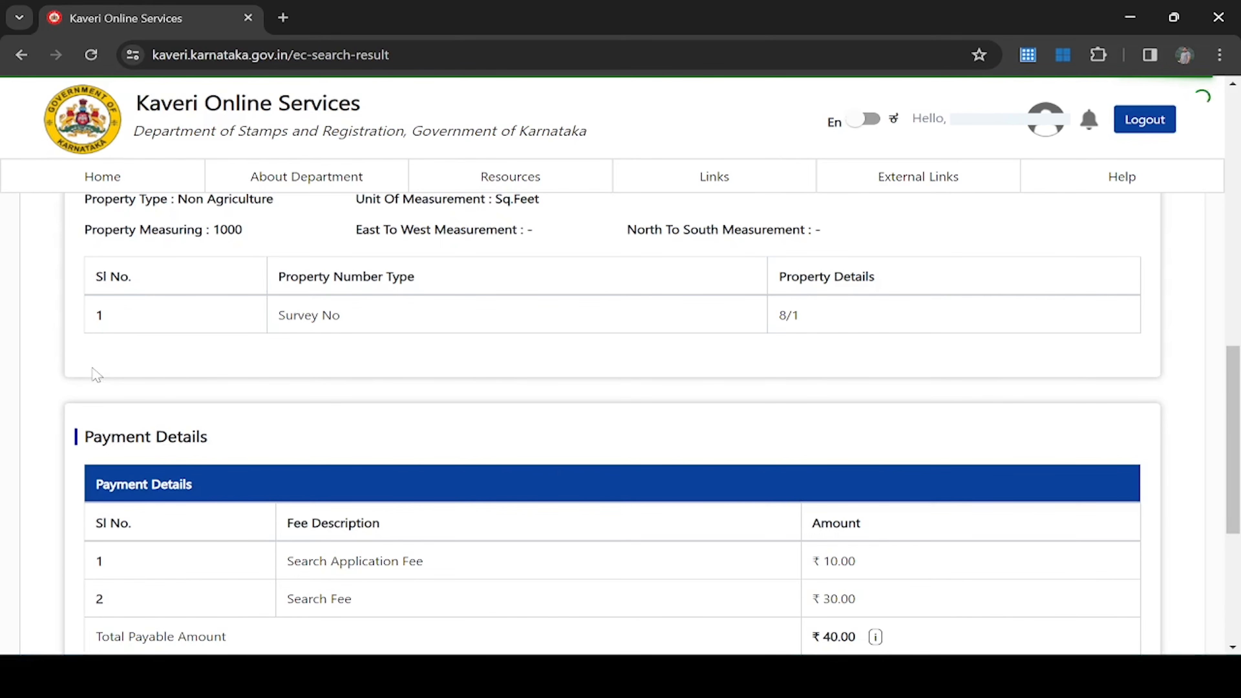
click(127, 179)
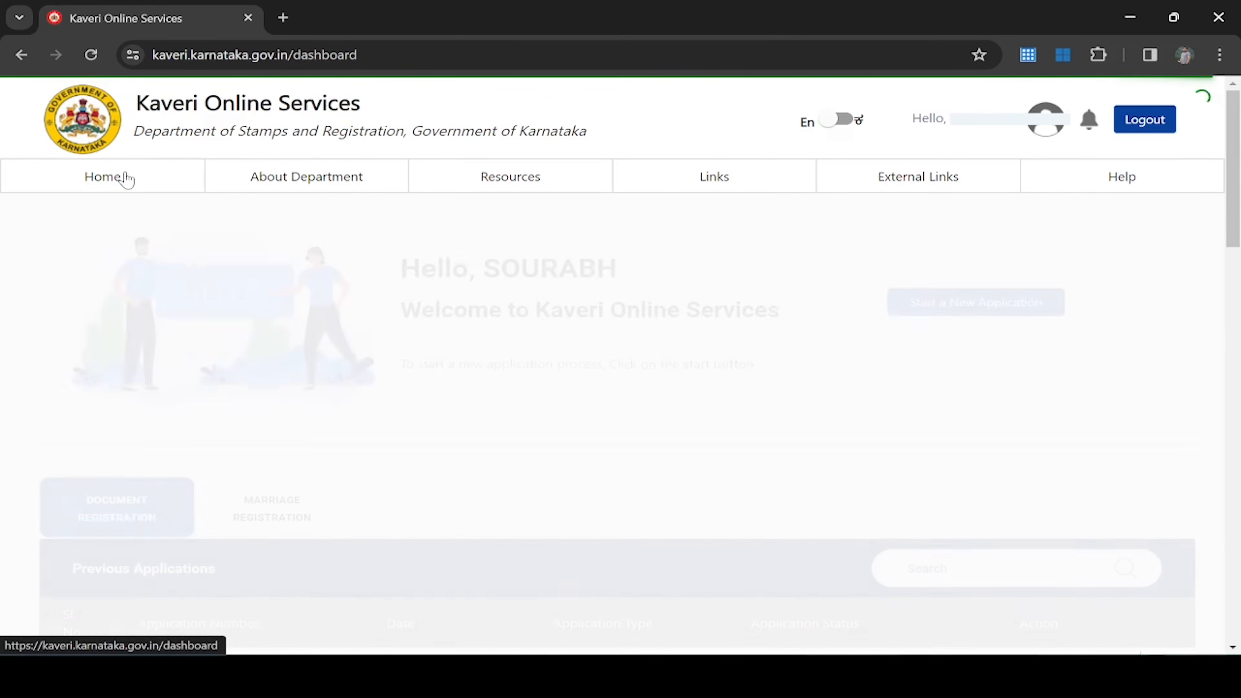
scroll(459, 473, down, 1)
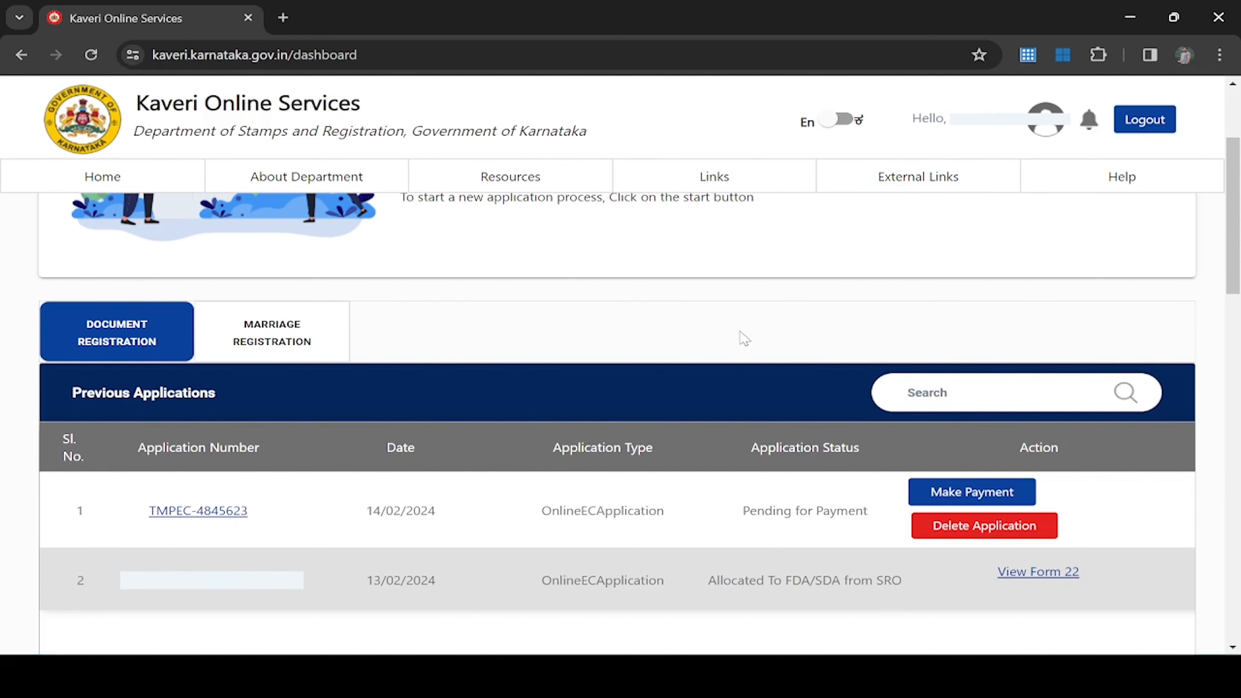
scroll(742, 338, up, 3)
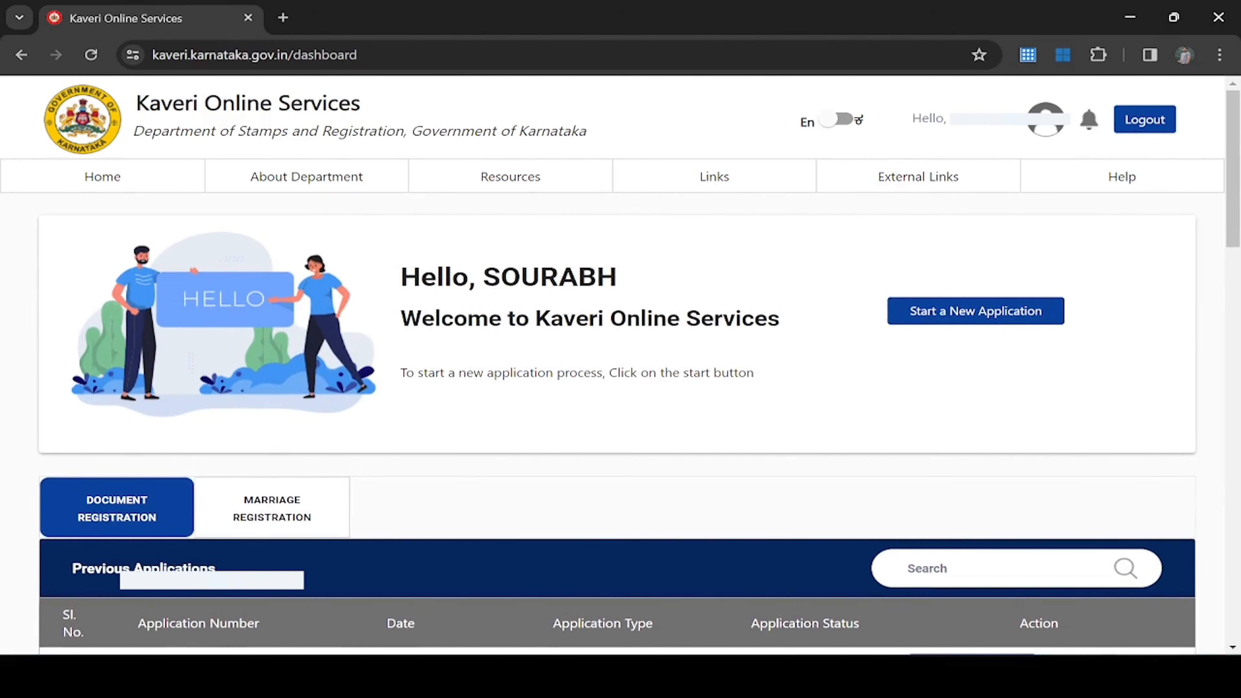
scroll(739, 328, down, 4)
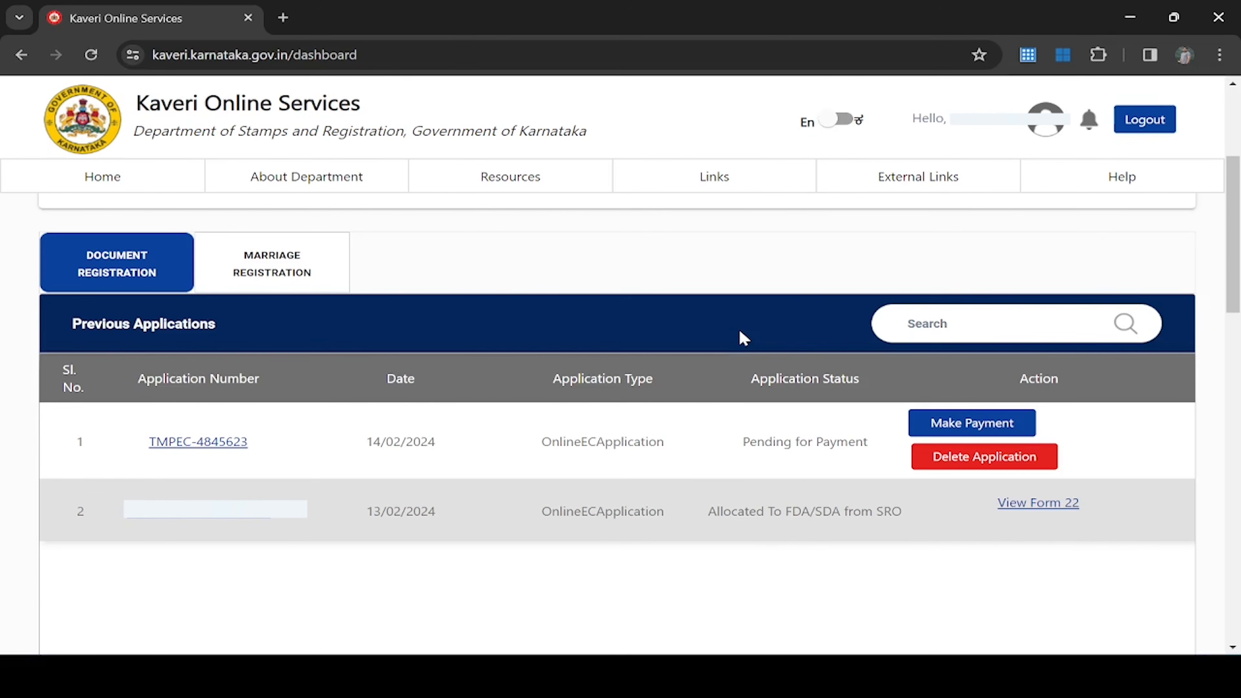